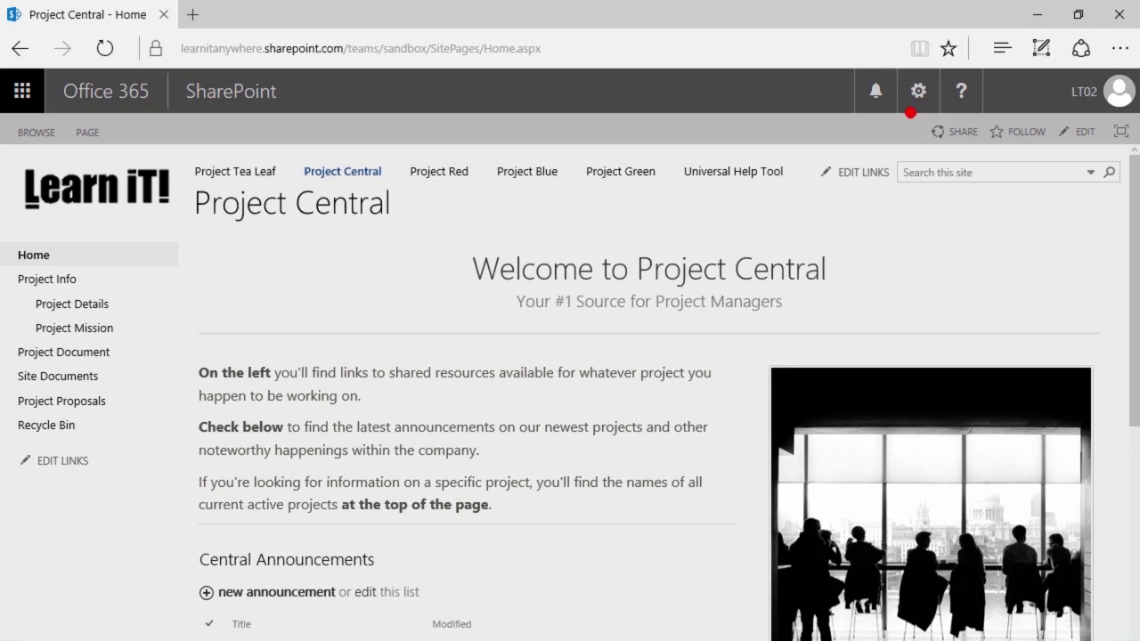
# - Open Site Settings for the Project Central site from the gear menu
pyautogui.click(920, 87)
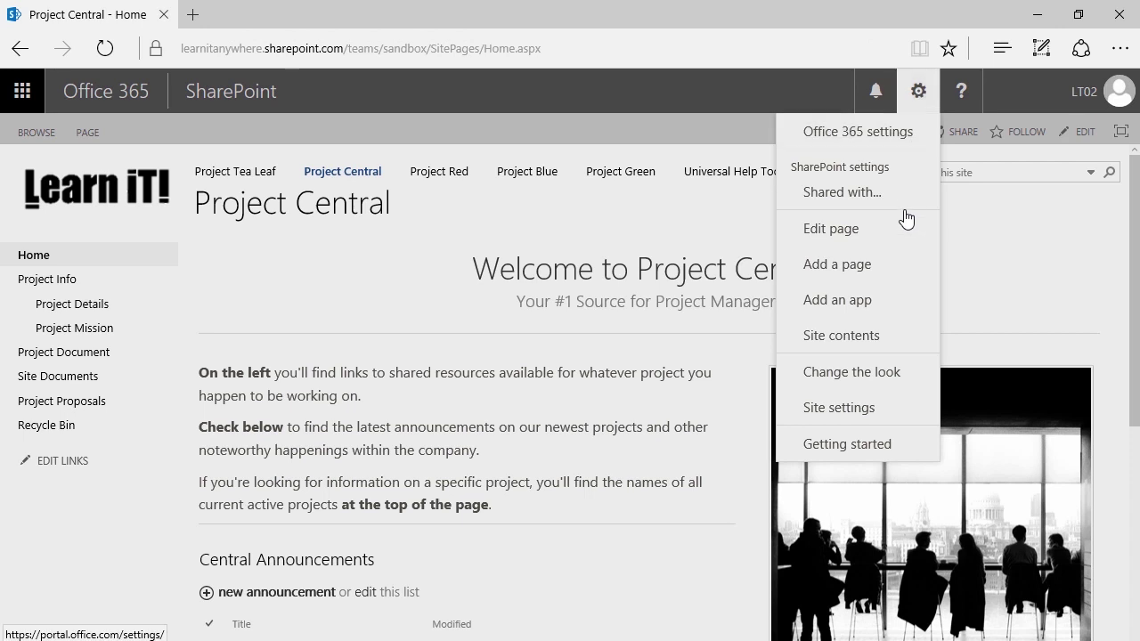
pyautogui.click(853, 411)
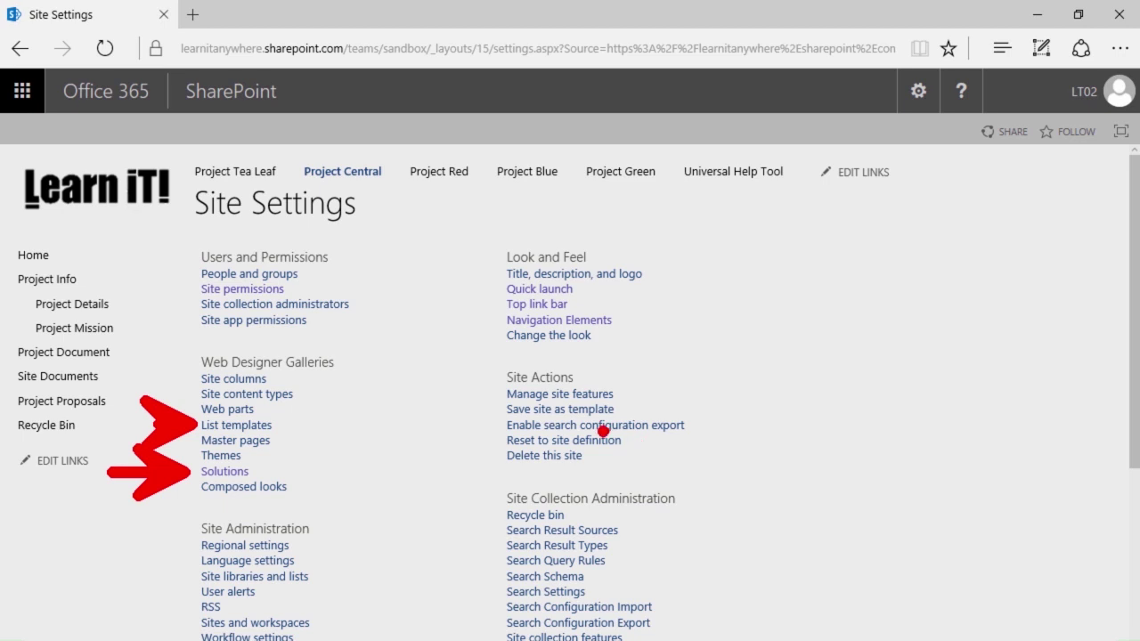
# - Open Site Content Types, browse the grouped content types, and reload the page
pyautogui.click(283, 402)
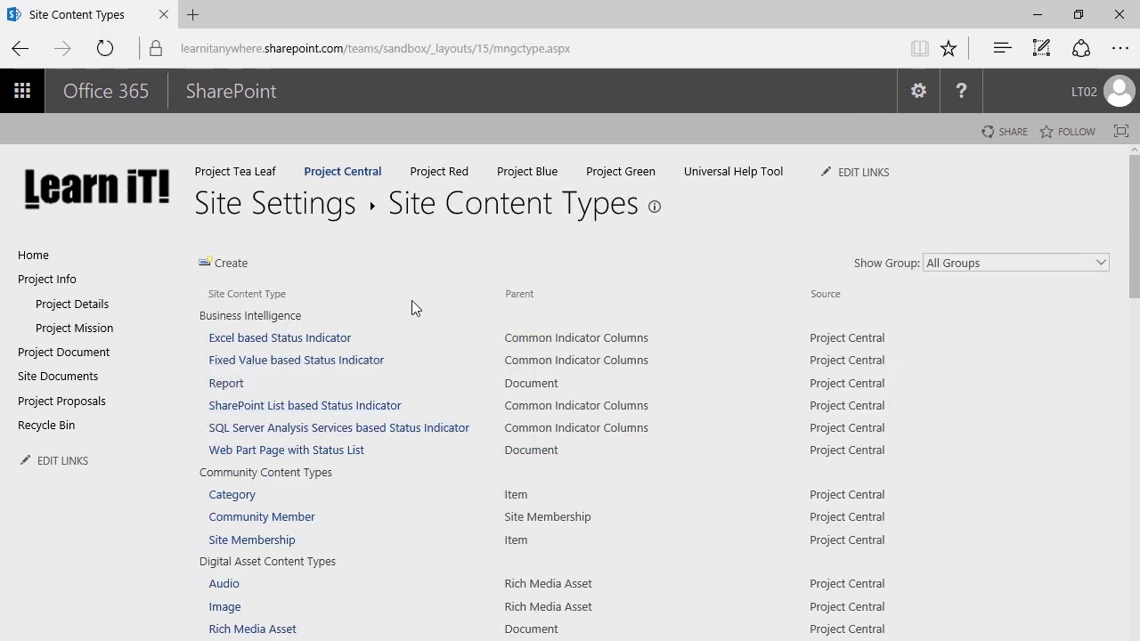
pyautogui.scroll(-3, 412, 303)
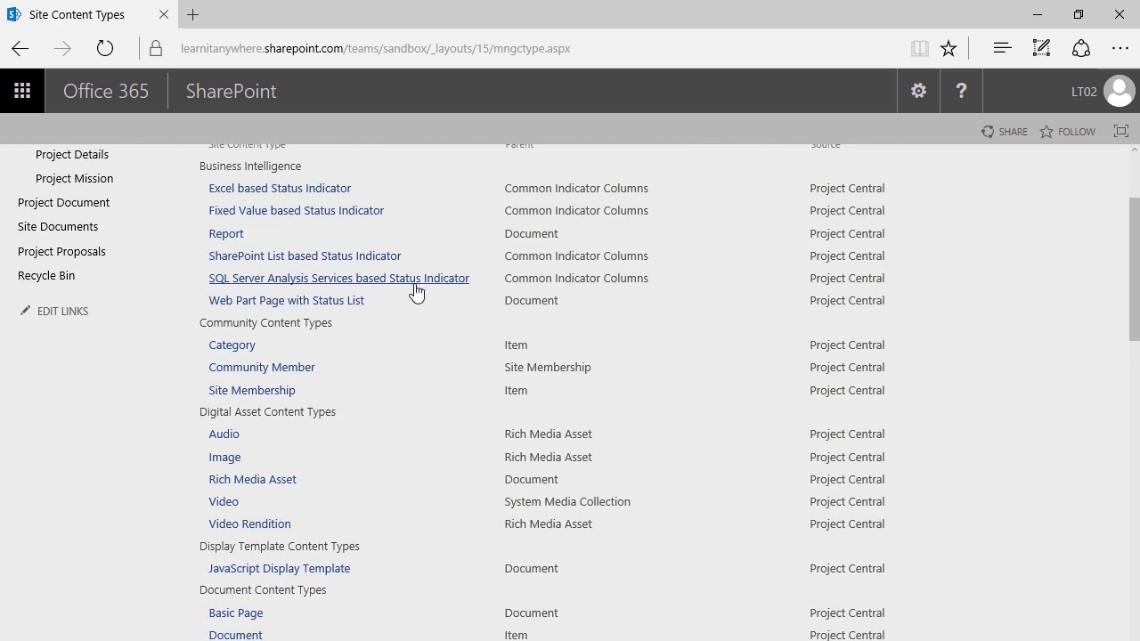
pyautogui.scroll(-5, 415, 290)
pyautogui.scroll(-4, 414, 292)
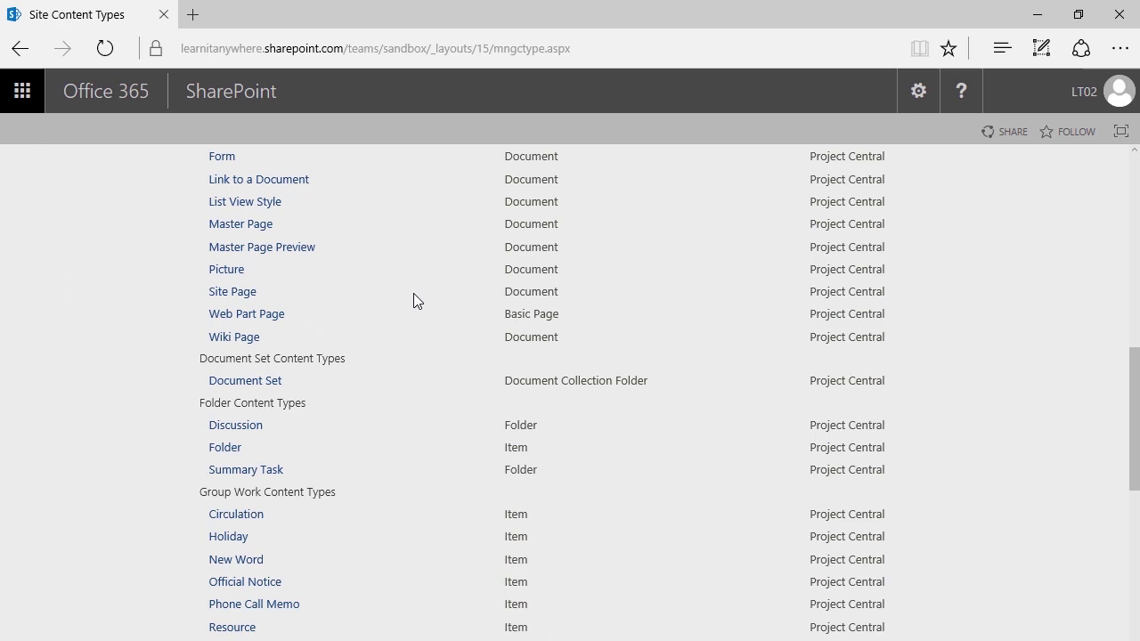
pyautogui.scroll(-1, 395, 298)
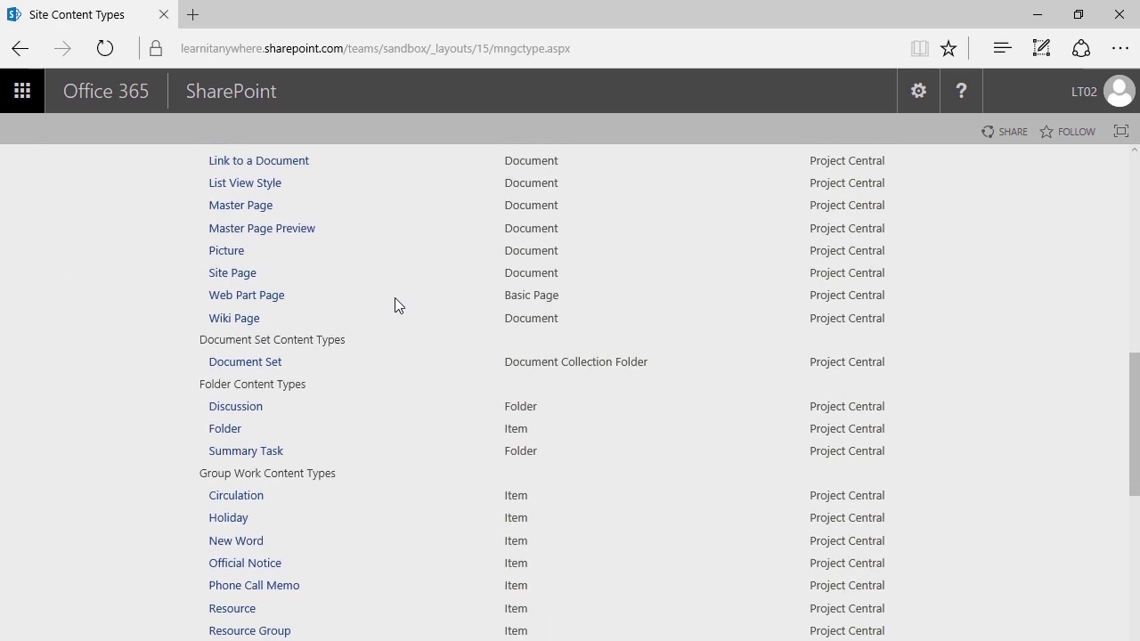
pyautogui.scroll(4, 360, 307)
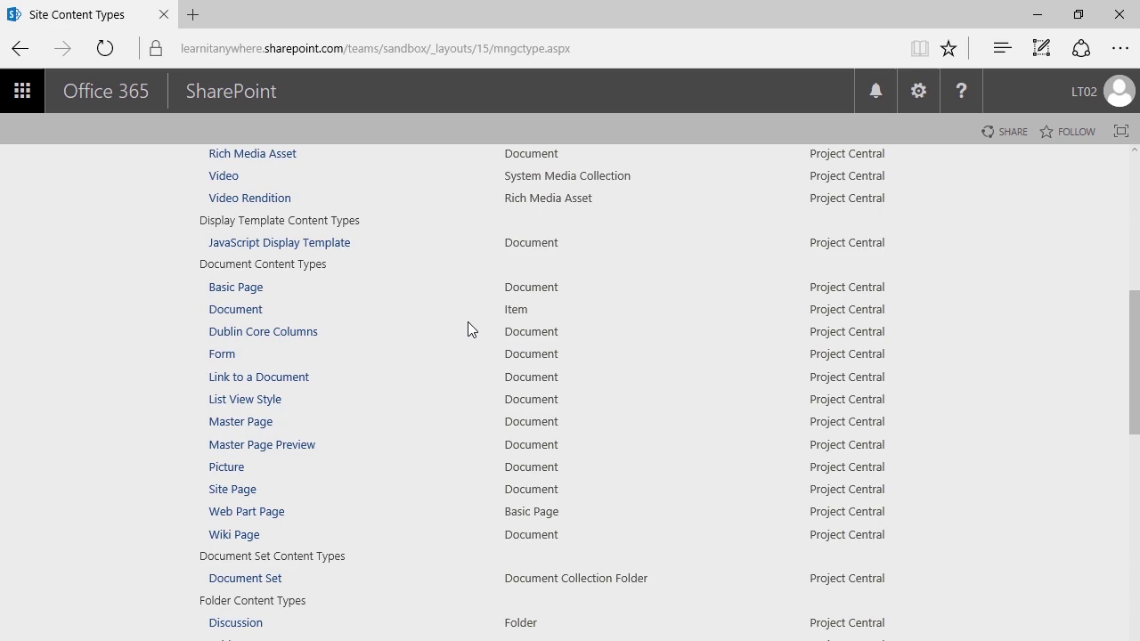
pyautogui.scroll(5, 468, 316)
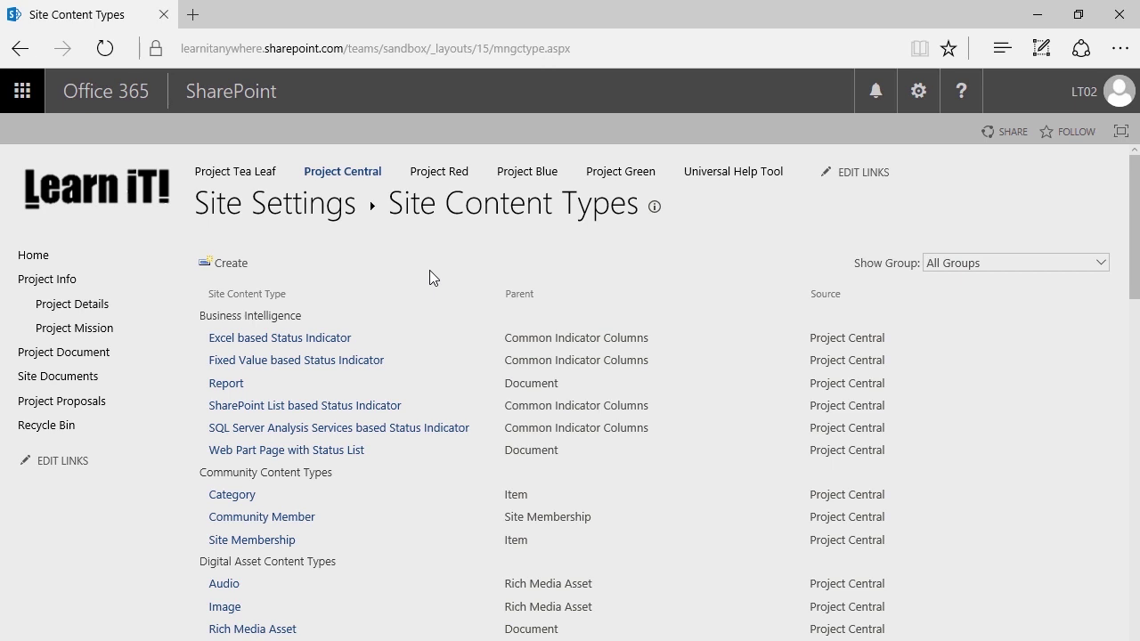
pyautogui.press('F5')
# - Create a site content type named 'HR Request' described as 'Content type related to HR forms'
pyautogui.click(230, 263)
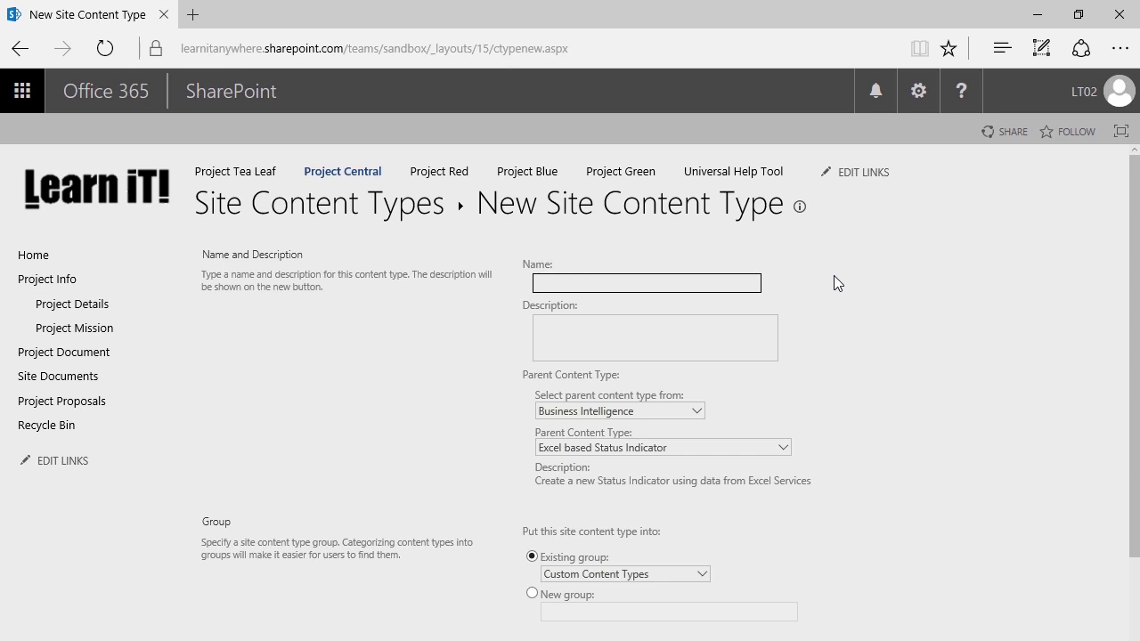
pyautogui.click(640, 282)
pyautogui.write('PTO Request')
pyautogui.click(637, 319)
pyautogui.write('Content ')
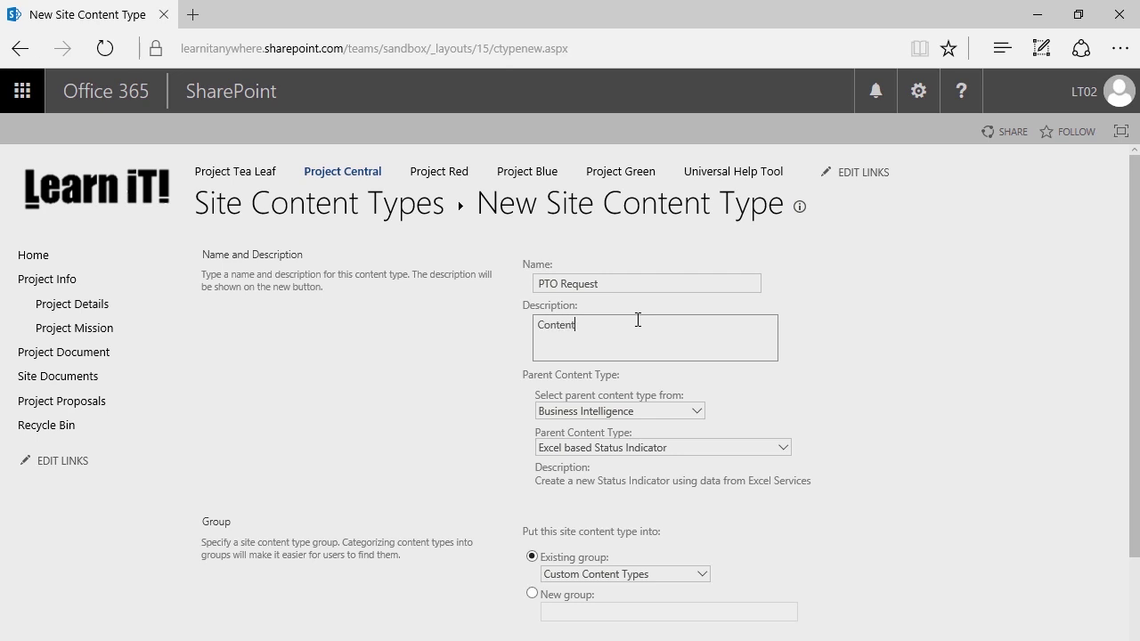
pyautogui.write('type related to HR forms')
pyautogui.doubleClick(546, 285)
pyautogui.write('HR')
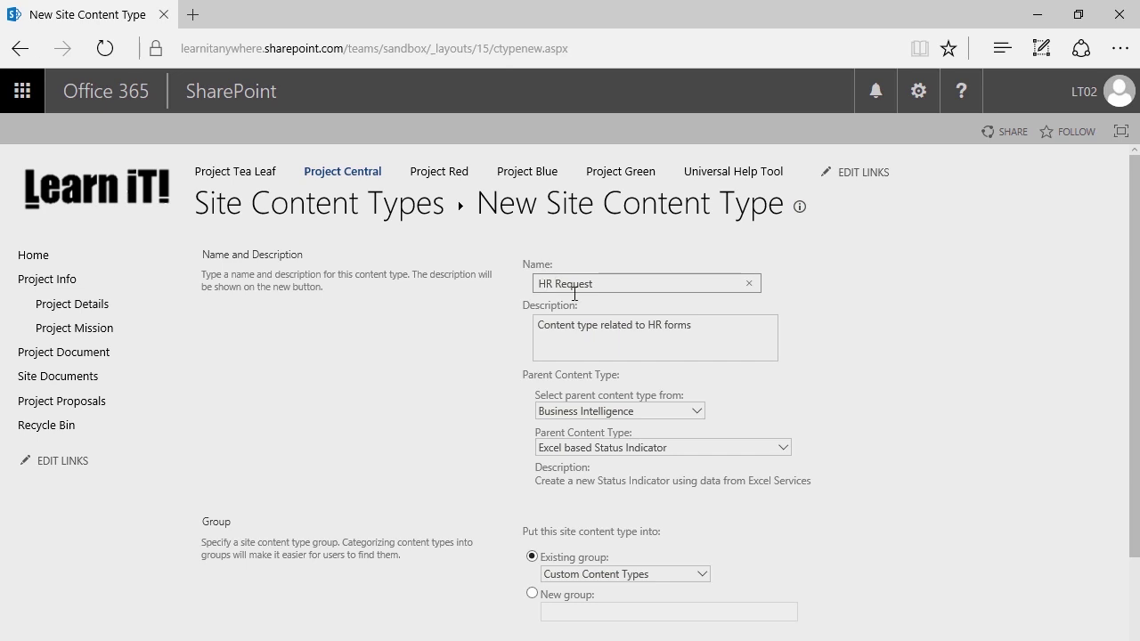
pyautogui.scroll(-1, 548, 284)
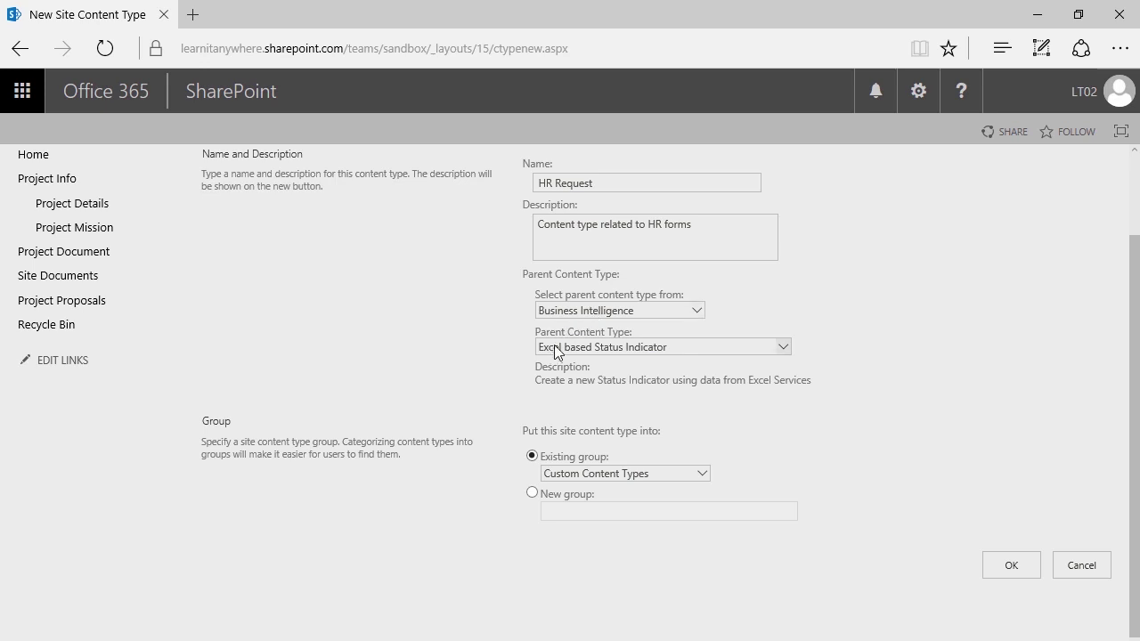
# - Set the parent content type to Document from the Document Content Types group
pyautogui.click(565, 311)
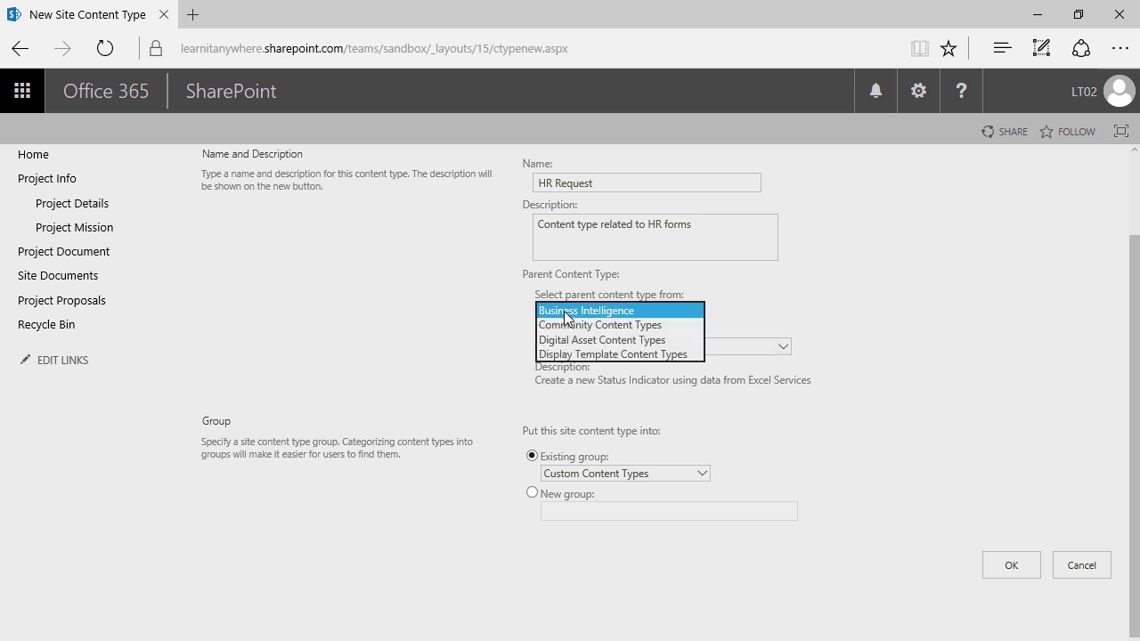
pyautogui.click(438, 321)
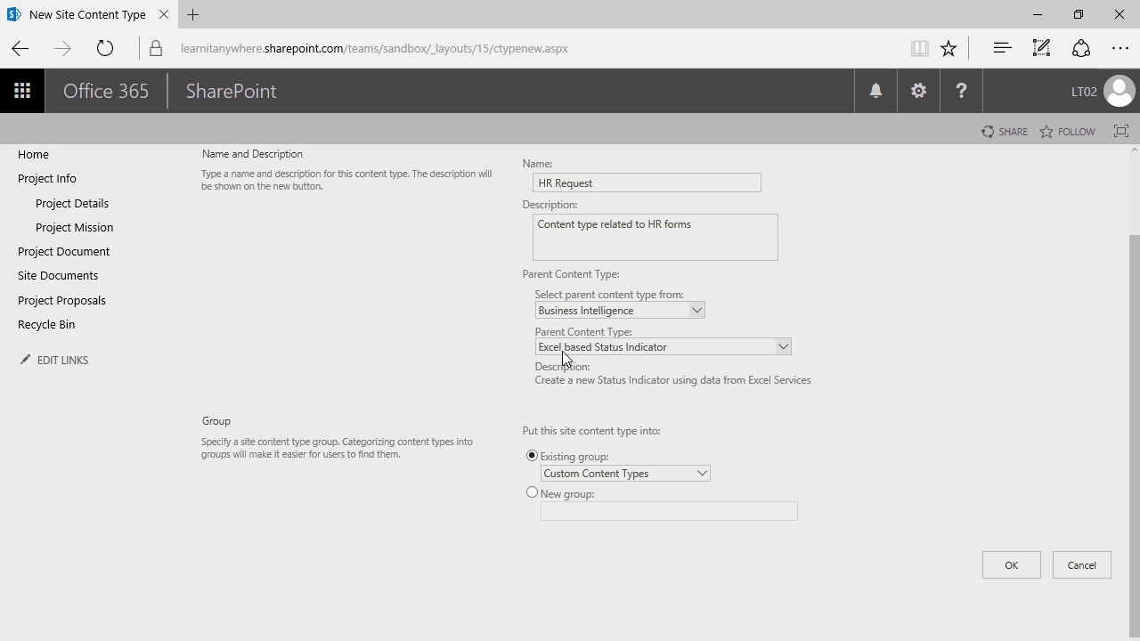
pyautogui.click(548, 311)
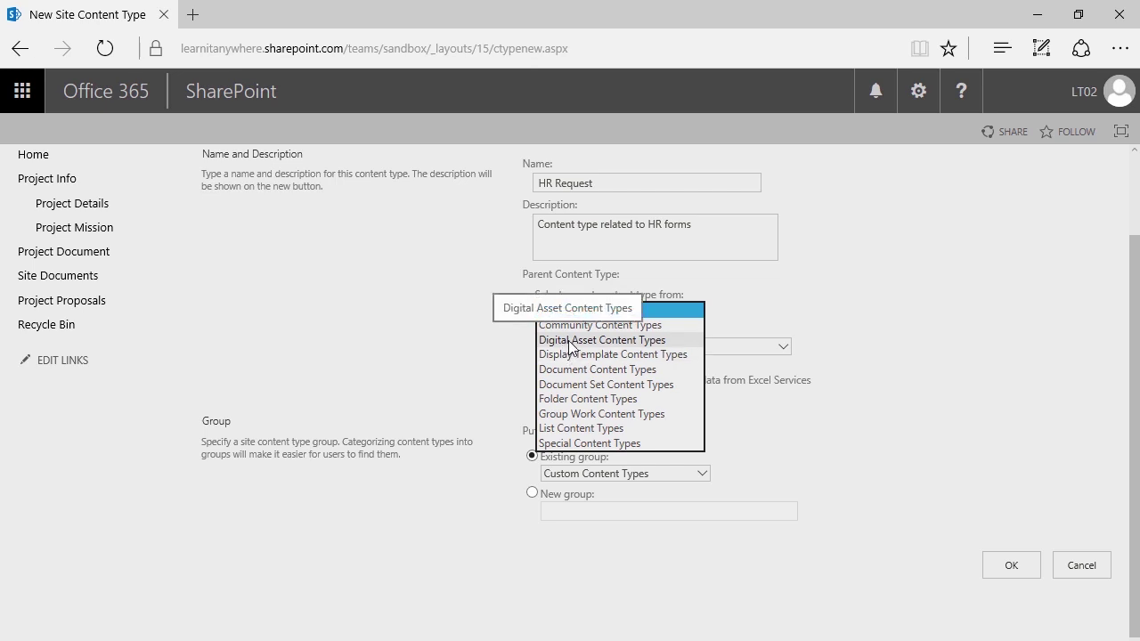
pyautogui.click(570, 340)
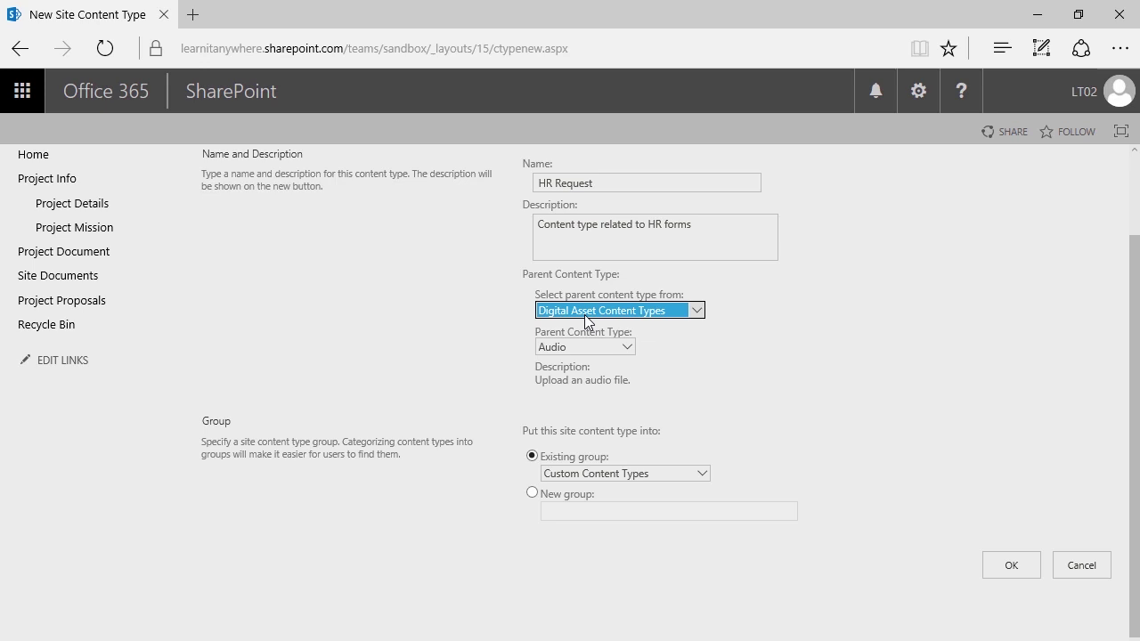
pyautogui.click(597, 347)
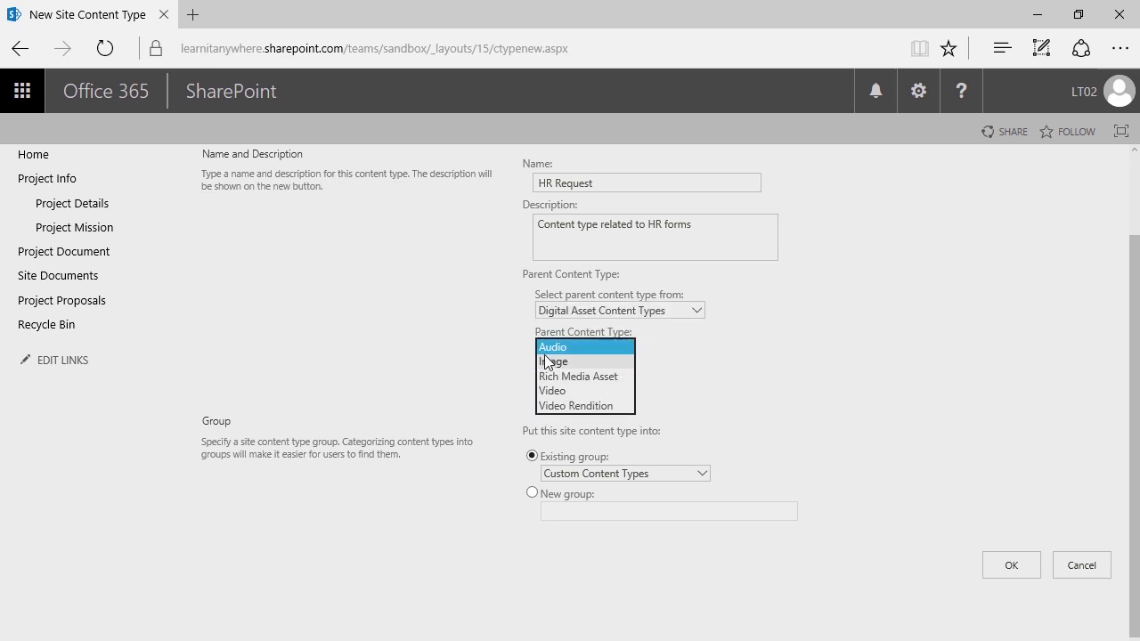
pyautogui.click(505, 346)
pyautogui.click(566, 313)
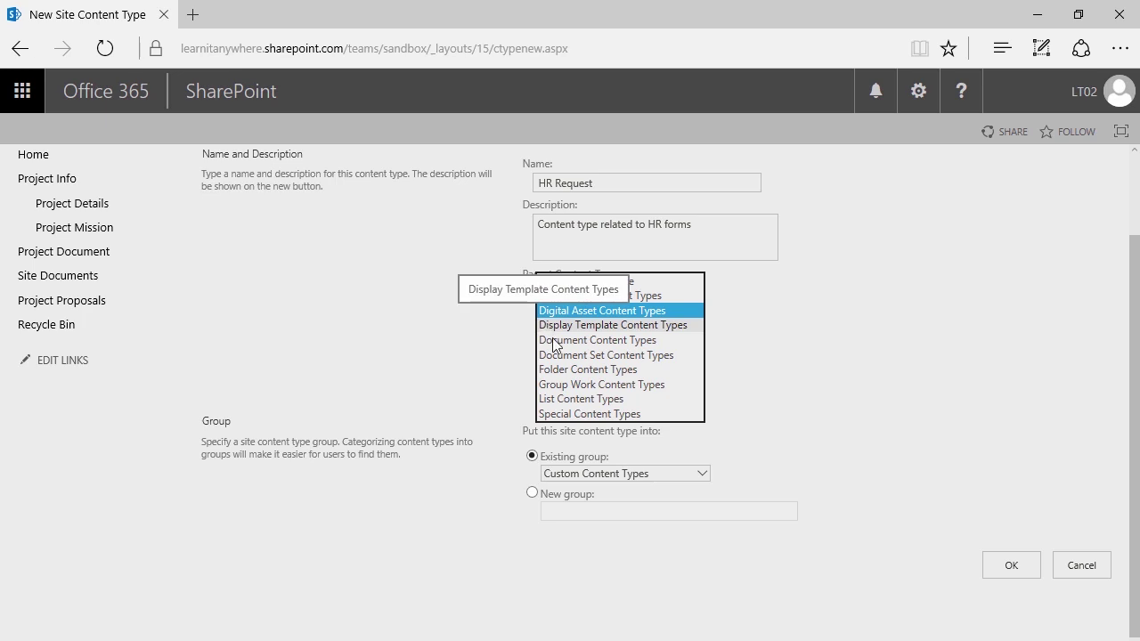
pyautogui.click(553, 344)
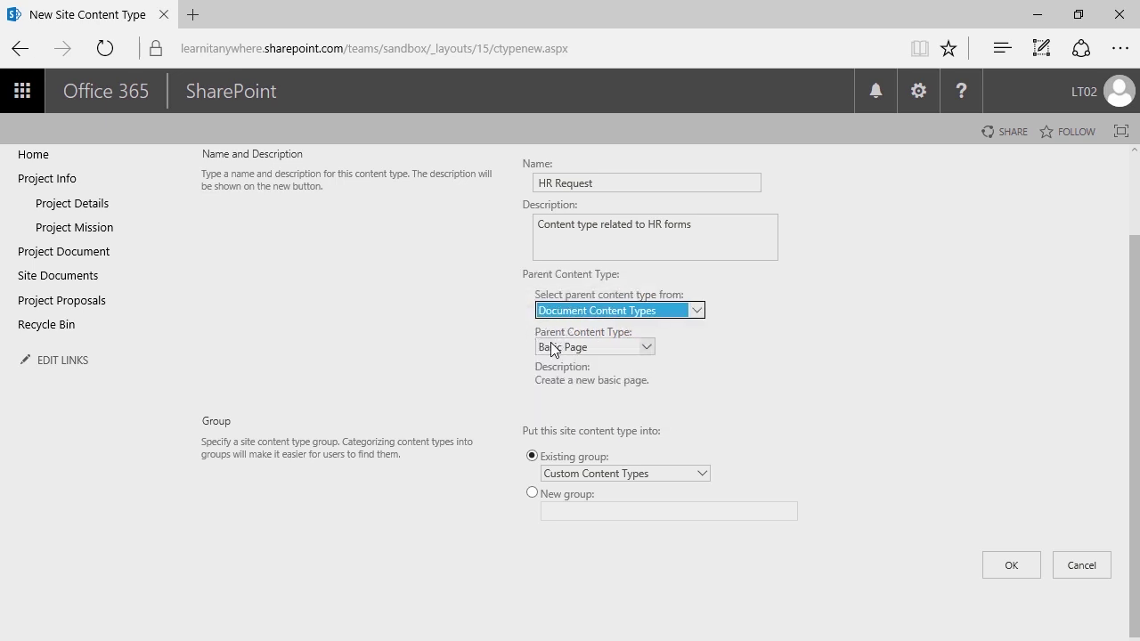
pyautogui.click(603, 347)
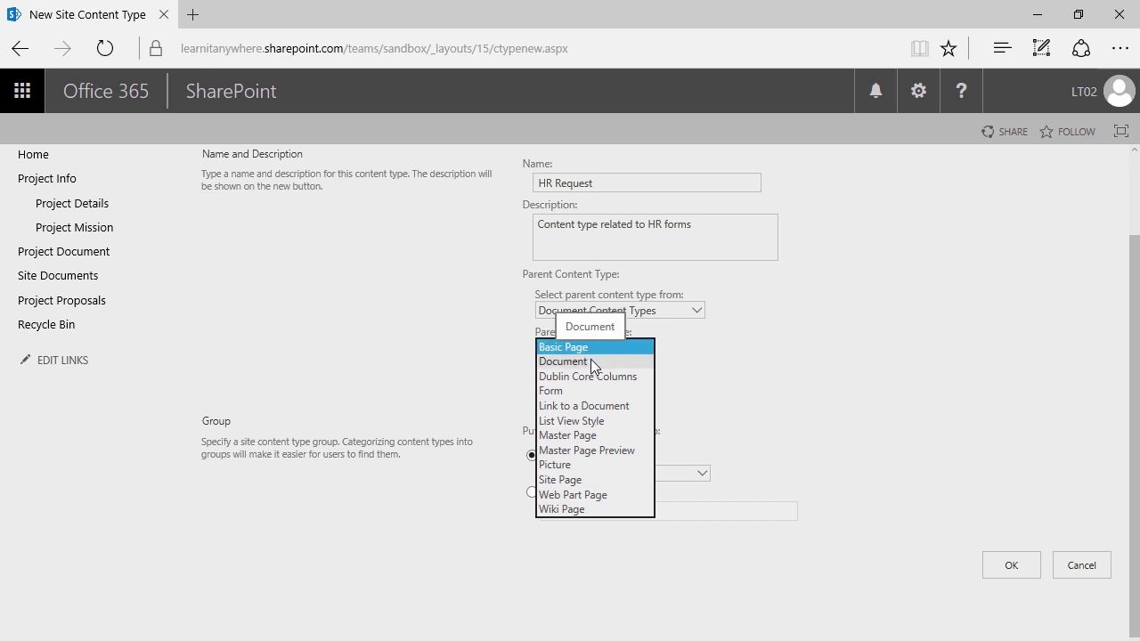
pyautogui.click(591, 361)
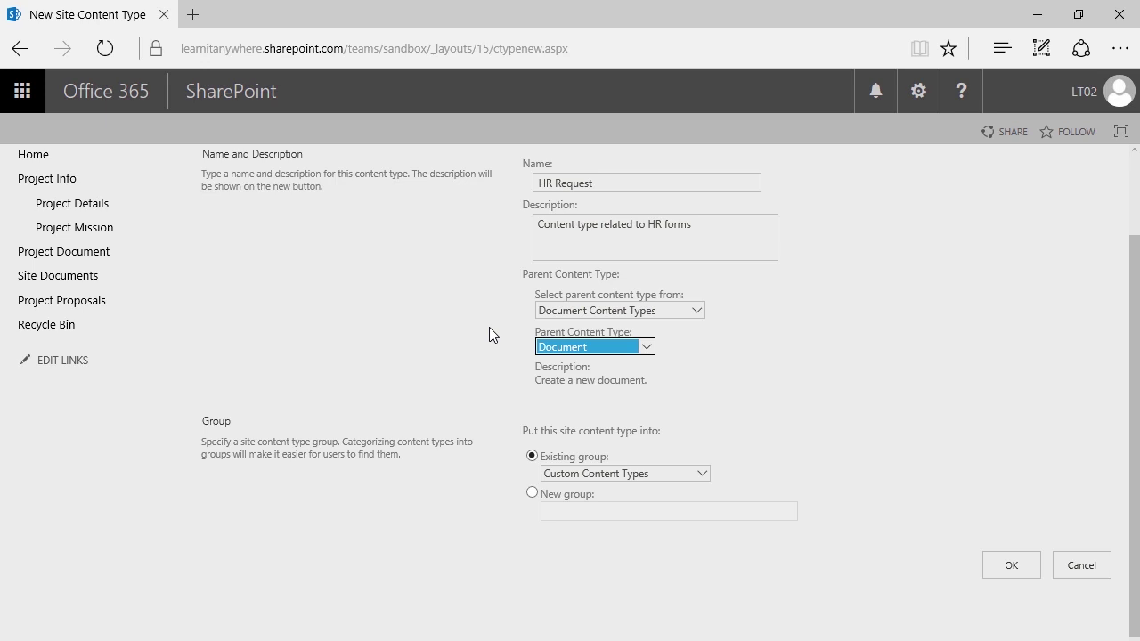
pyautogui.click(511, 294)
pyautogui.scroll(2, 515, 290)
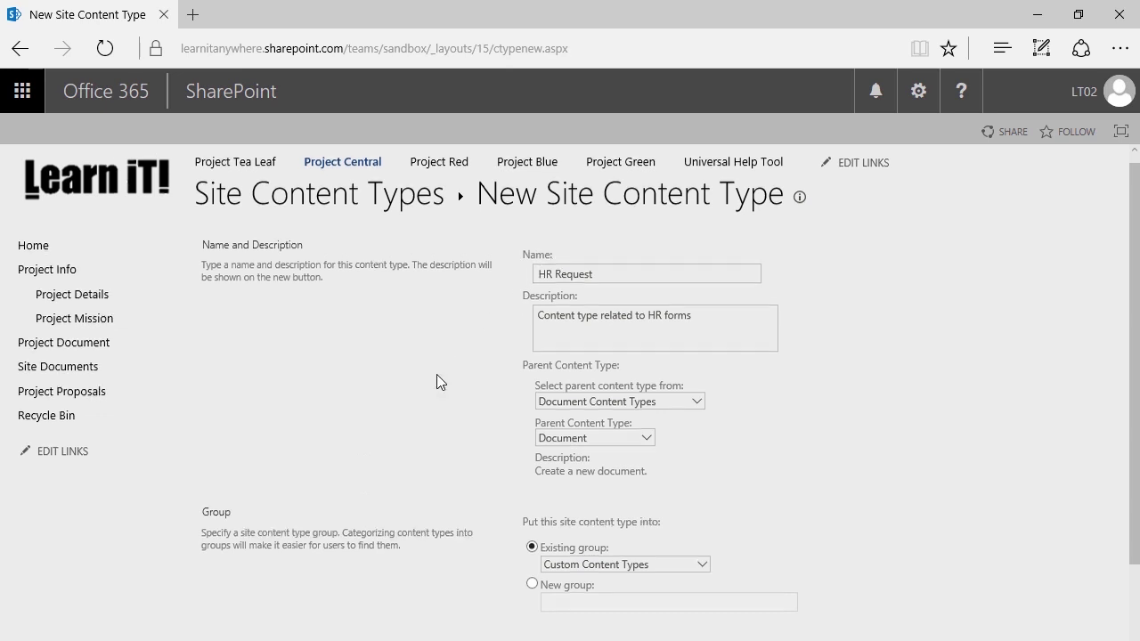
# - Keep HR Request in the existing Custom Content Types group and save the content type
pyautogui.scroll(-2, 436, 378)
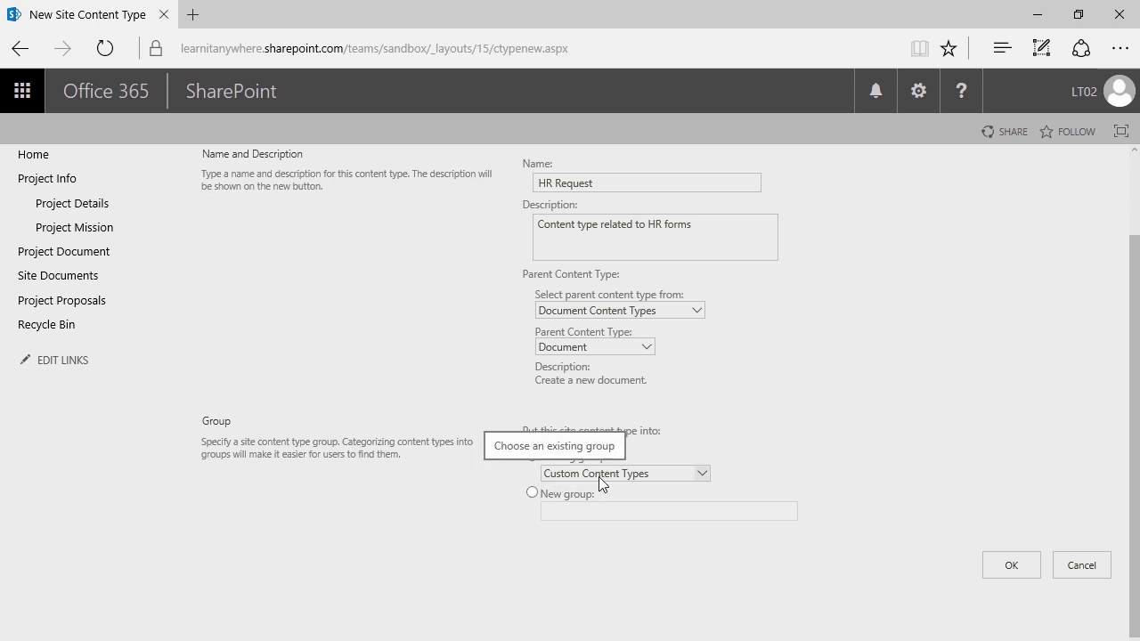
pyautogui.click(532, 493)
pyautogui.click(568, 511)
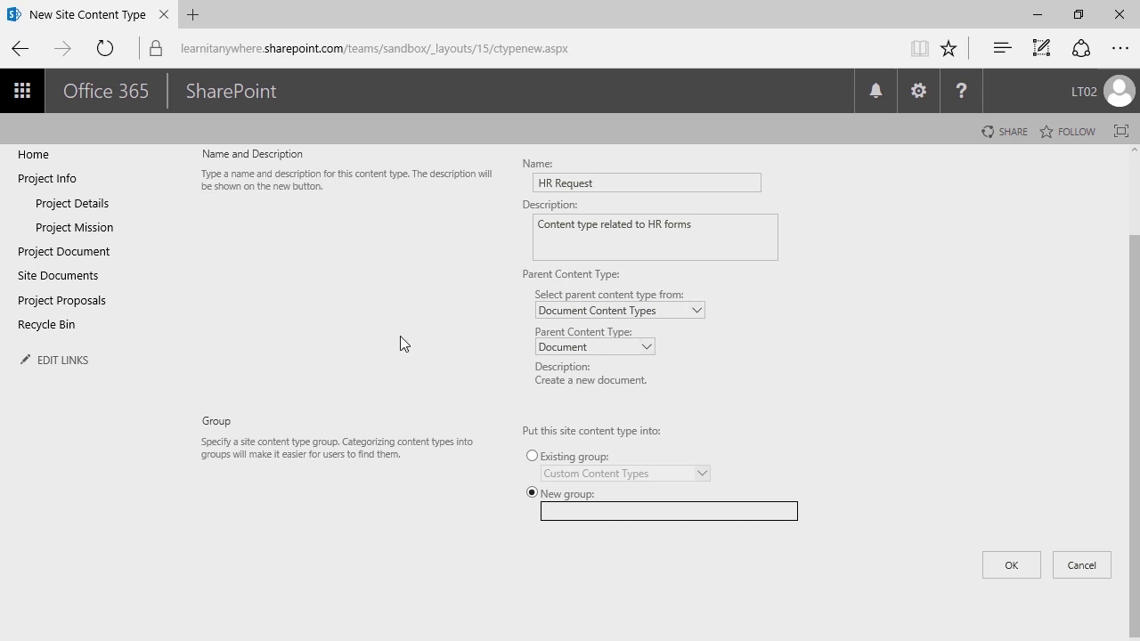
pyautogui.write('Your Company Here Documents')
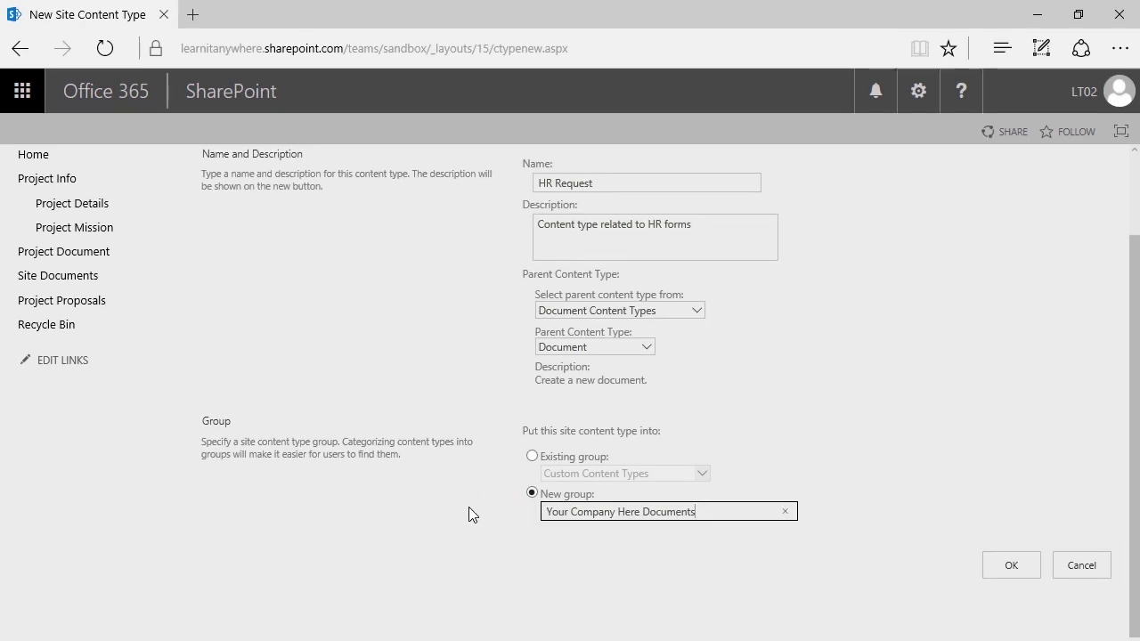
pyautogui.click(532, 457)
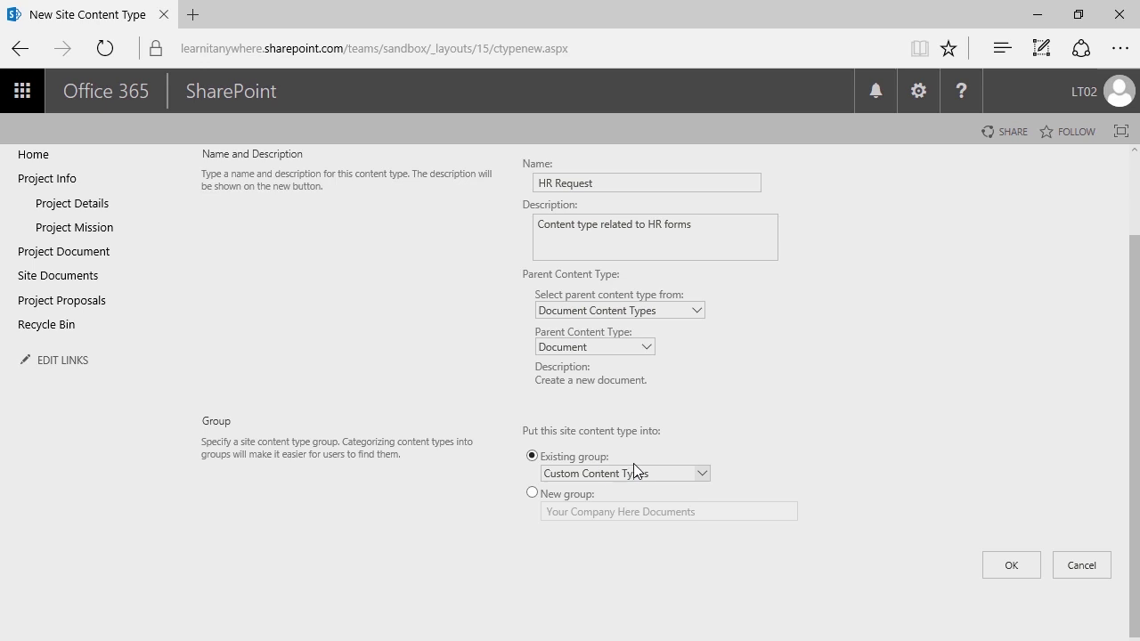
pyautogui.click(1012, 566)
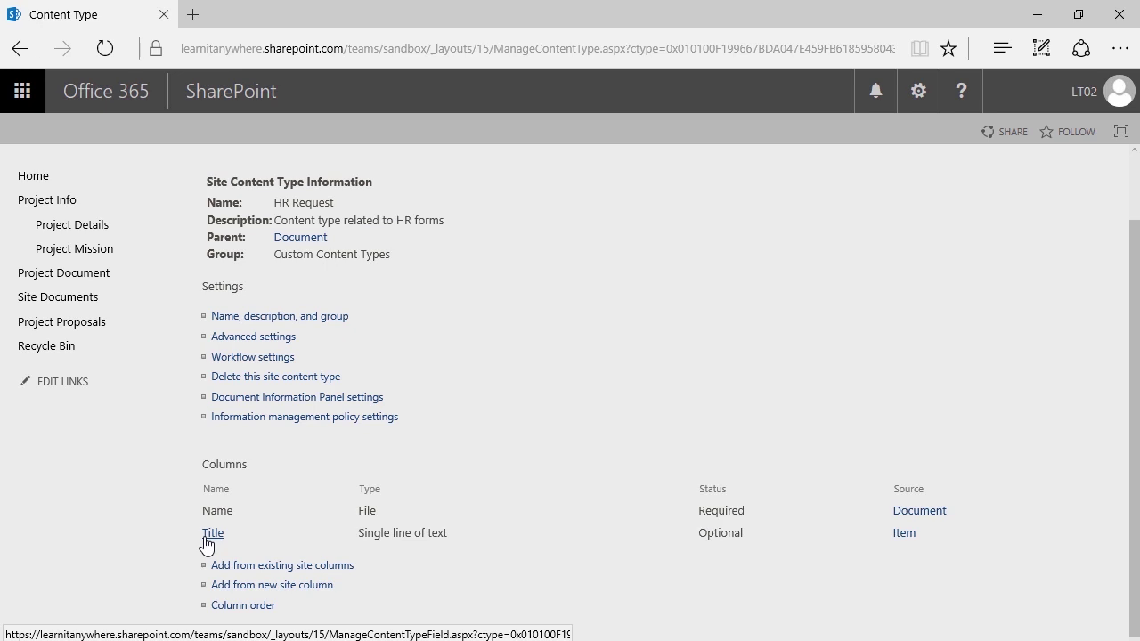
# - Set the HR Request Title column to Hidden and save the change
pyautogui.click(205, 539)
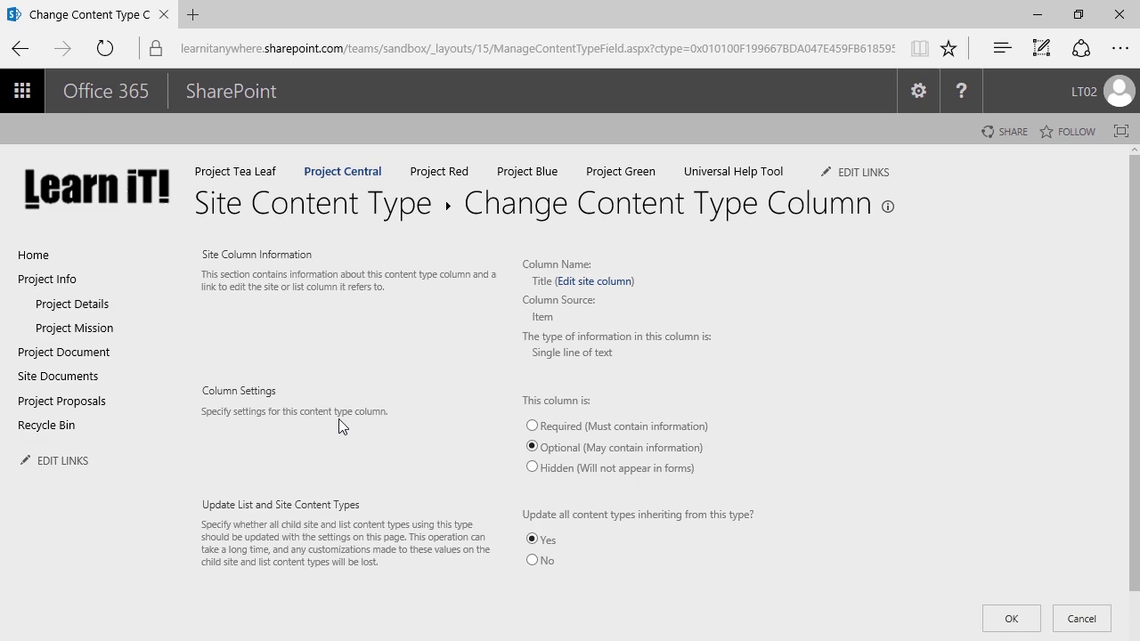
pyautogui.scroll(-1, 342, 416)
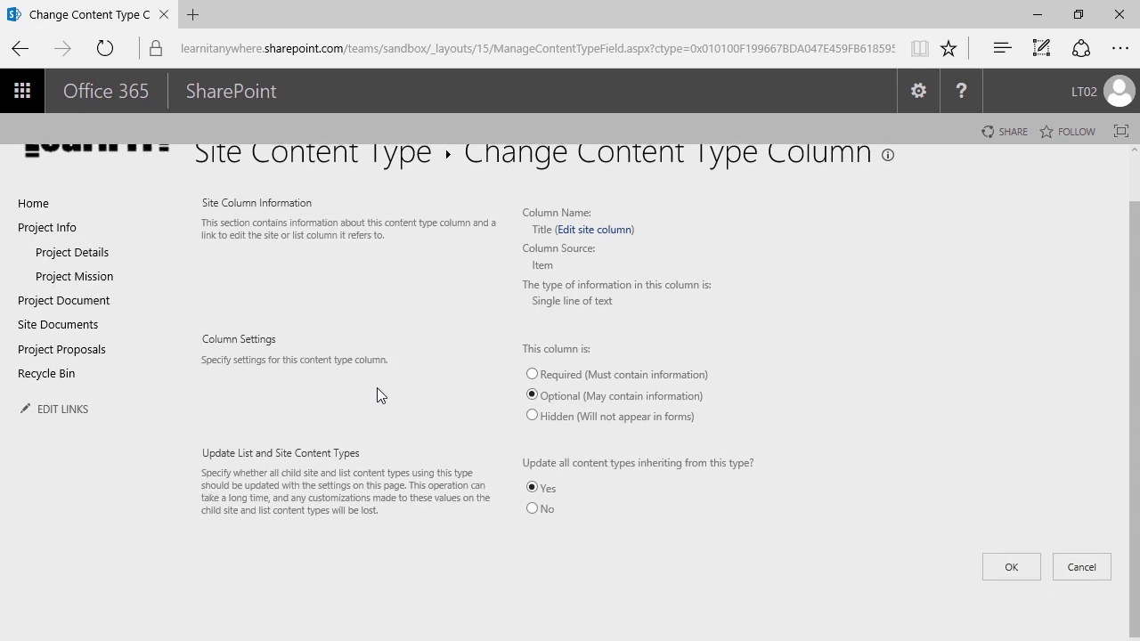
pyautogui.scroll(1, 378, 397)
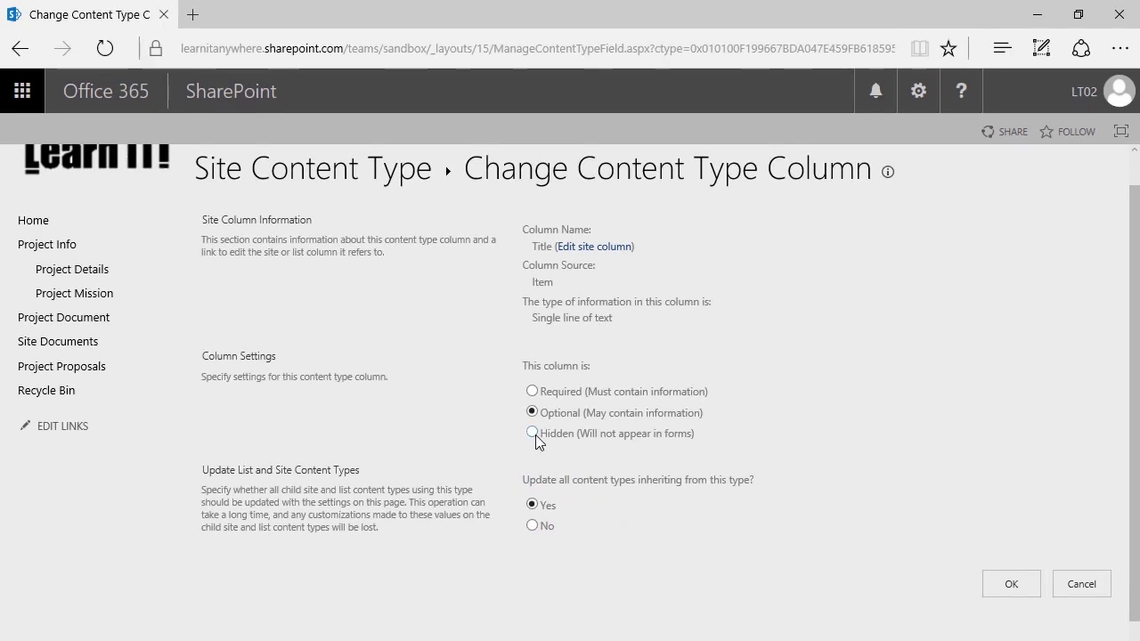
pyautogui.click(1017, 588)
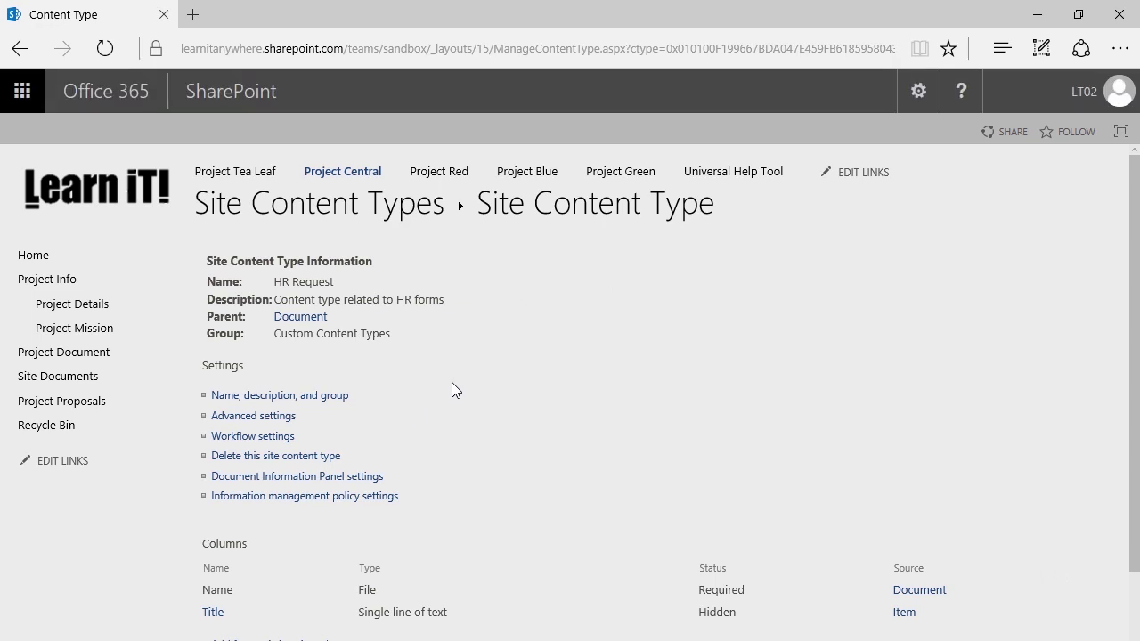
# - Go to the 'Add from existing site columns' page for HR Request
pyautogui.scroll(-1, 456, 383)
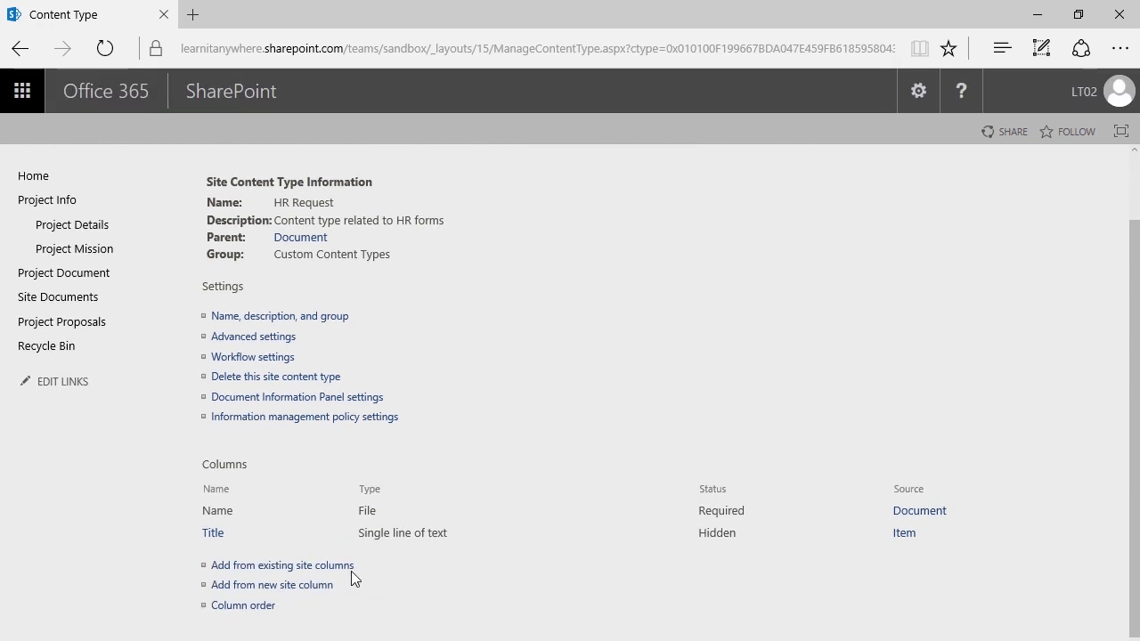
pyautogui.click(280, 568)
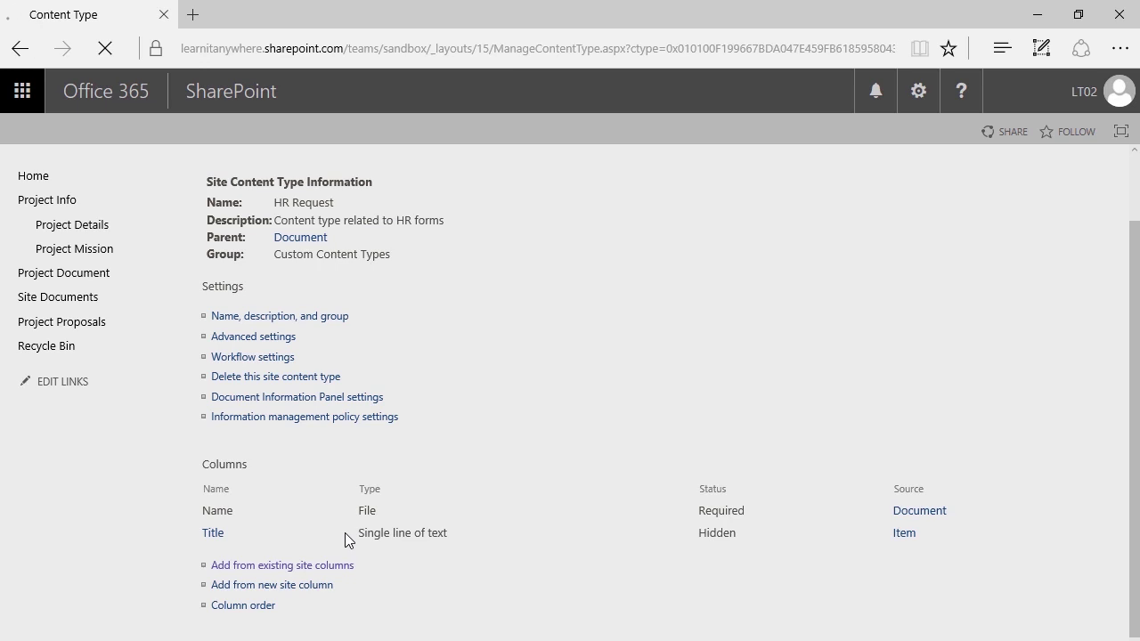
pyautogui.click(507, 321)
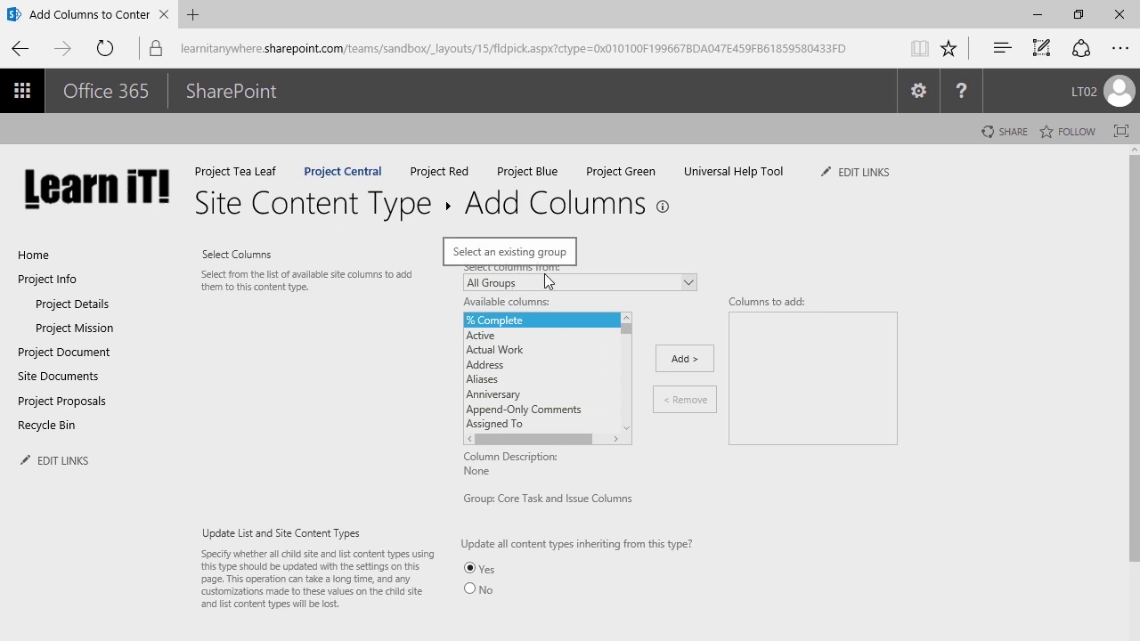
# - Add Learn iT! Division from the Custom Columns group to HR Request and confirm
pyautogui.click(545, 281)
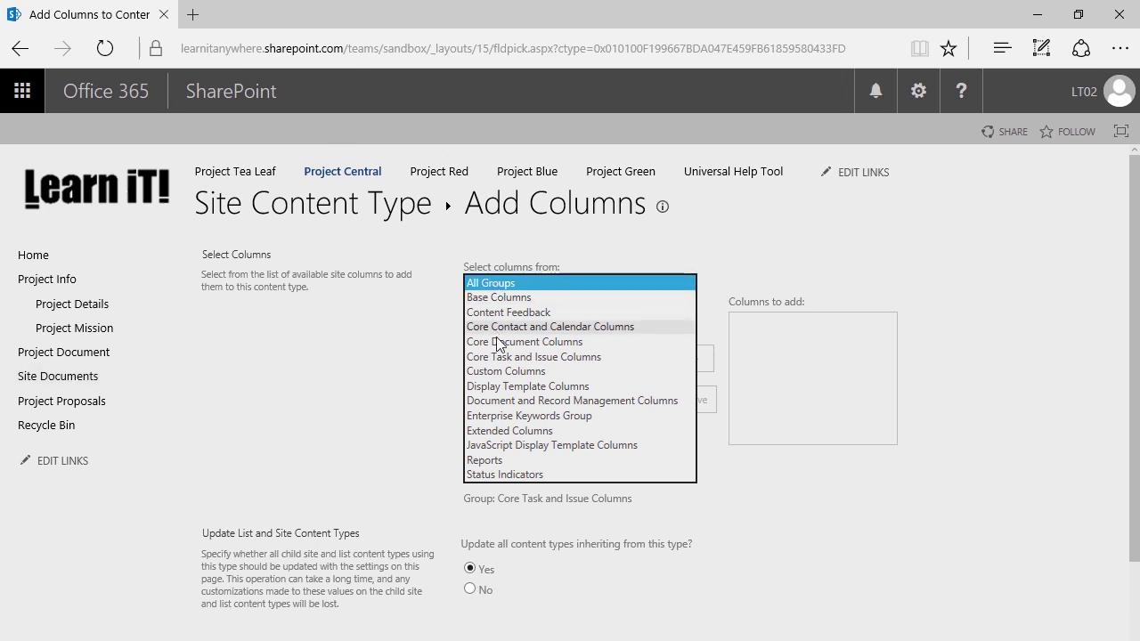
pyautogui.click(503, 367)
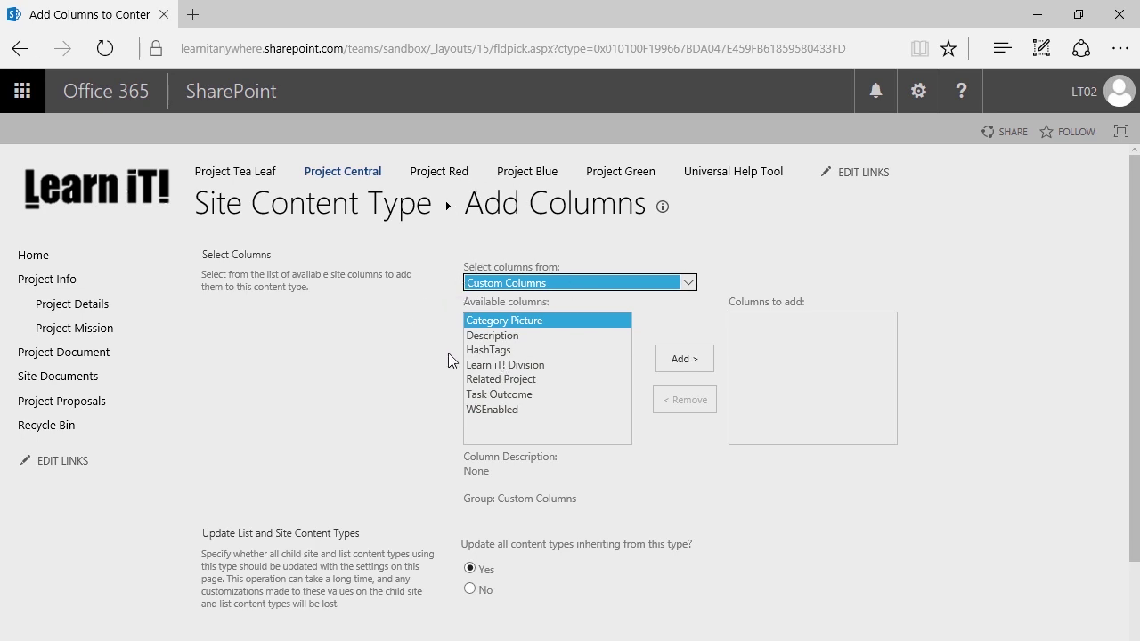
pyautogui.click(475, 365)
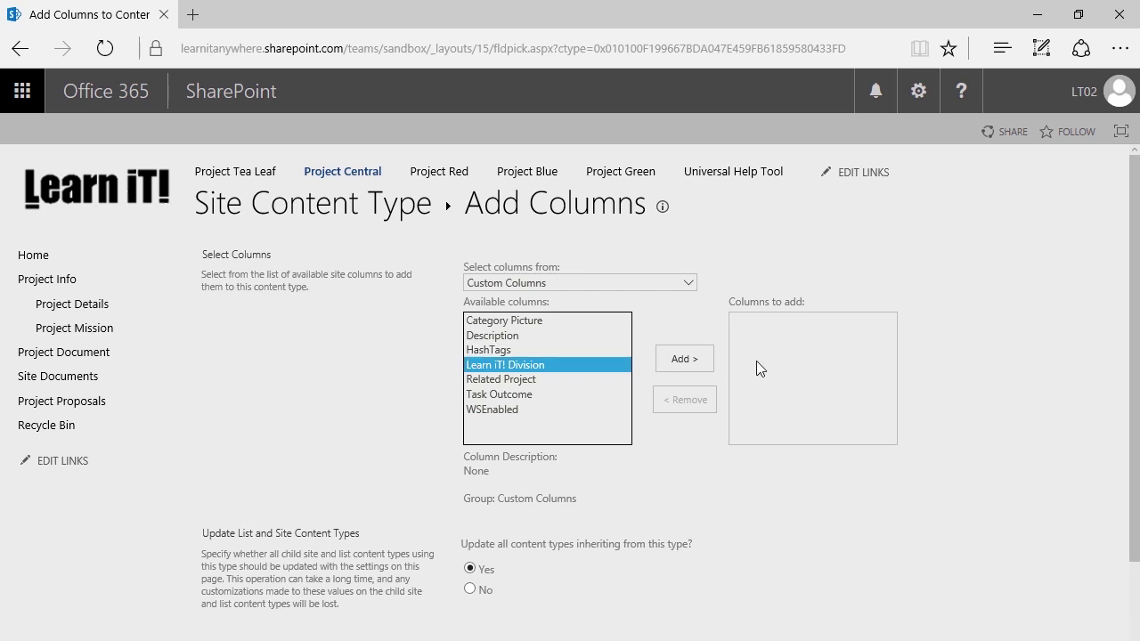
pyautogui.click(666, 358)
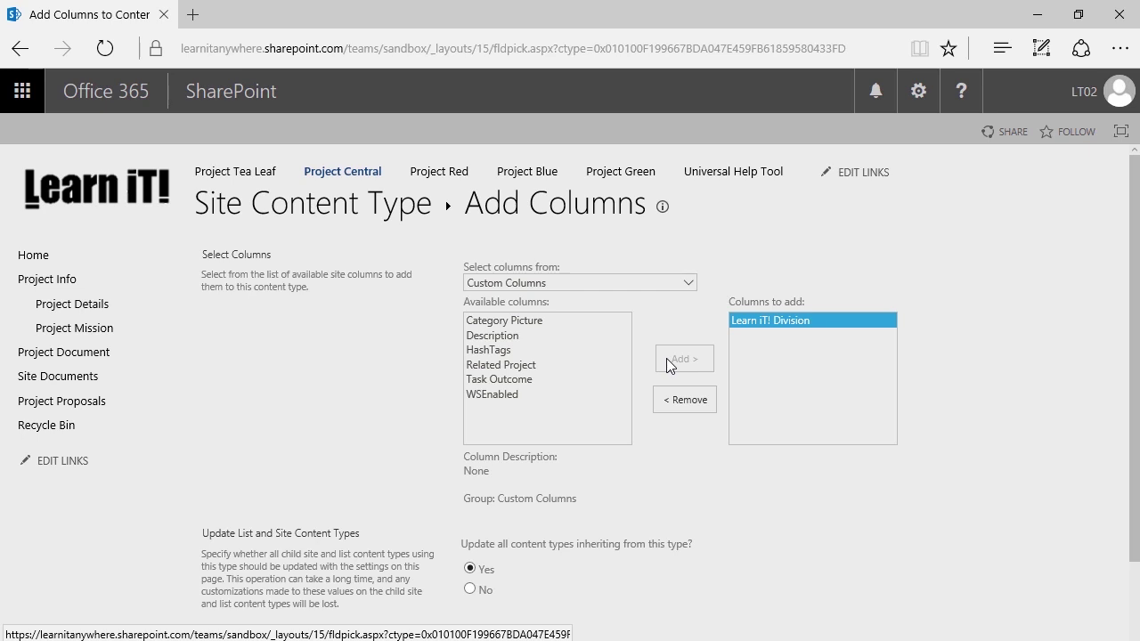
pyautogui.scroll(-1, 374, 374)
pyautogui.scroll(-1, 358, 386)
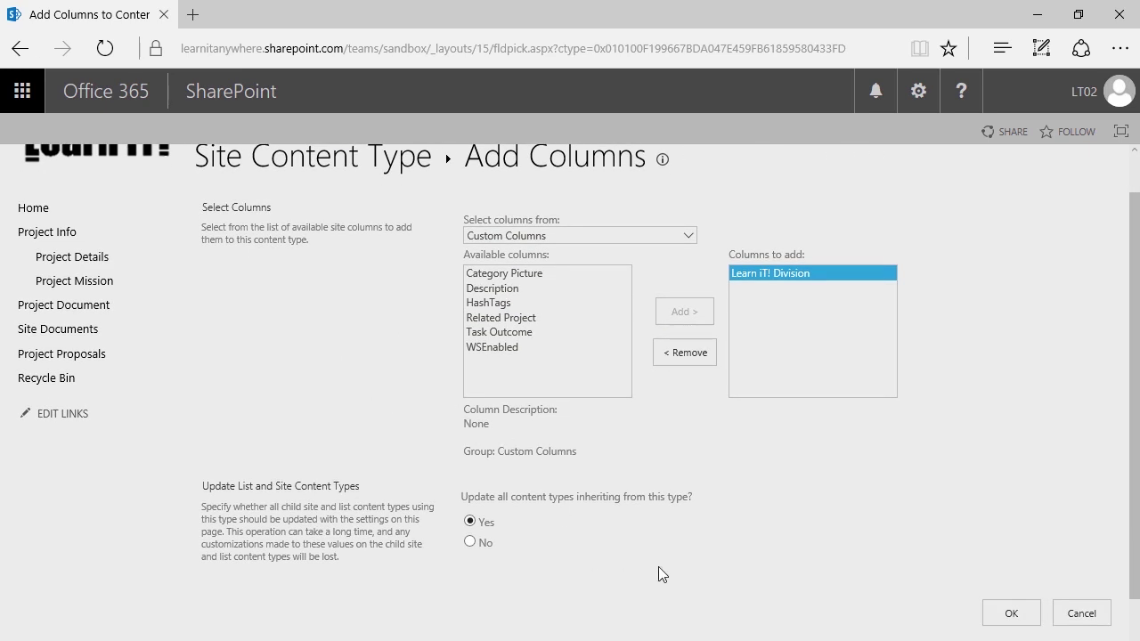
pyautogui.scroll(-1, 765, 579)
pyautogui.click(998, 561)
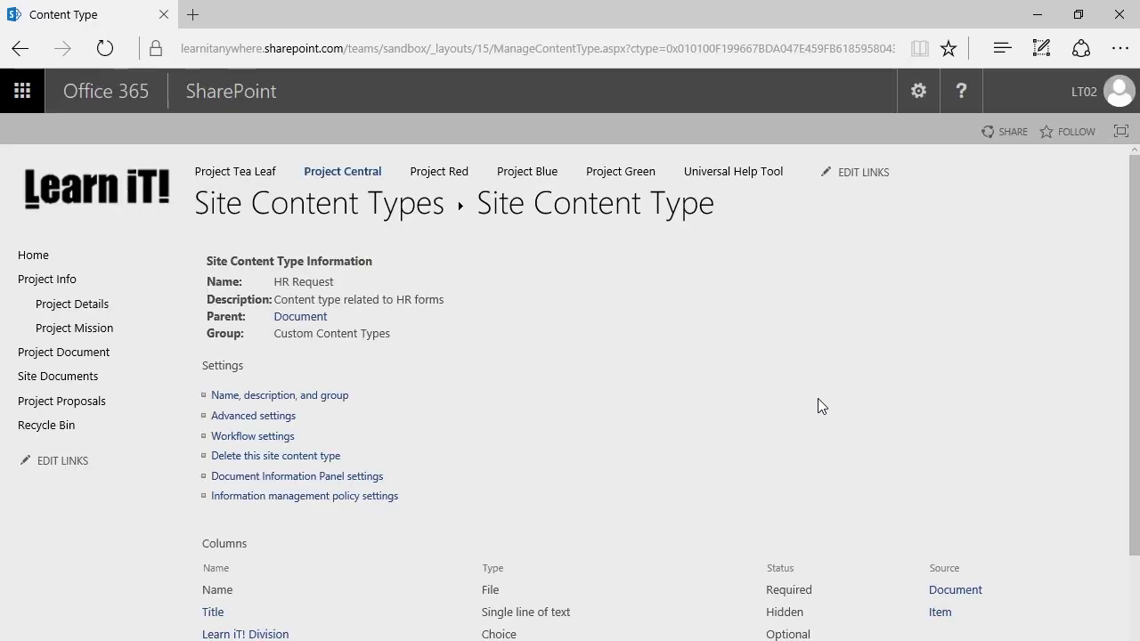
# - Scroll to the Columns list showing Name, Title and Learn iT! Division
pyautogui.scroll(-2, 552, 337)
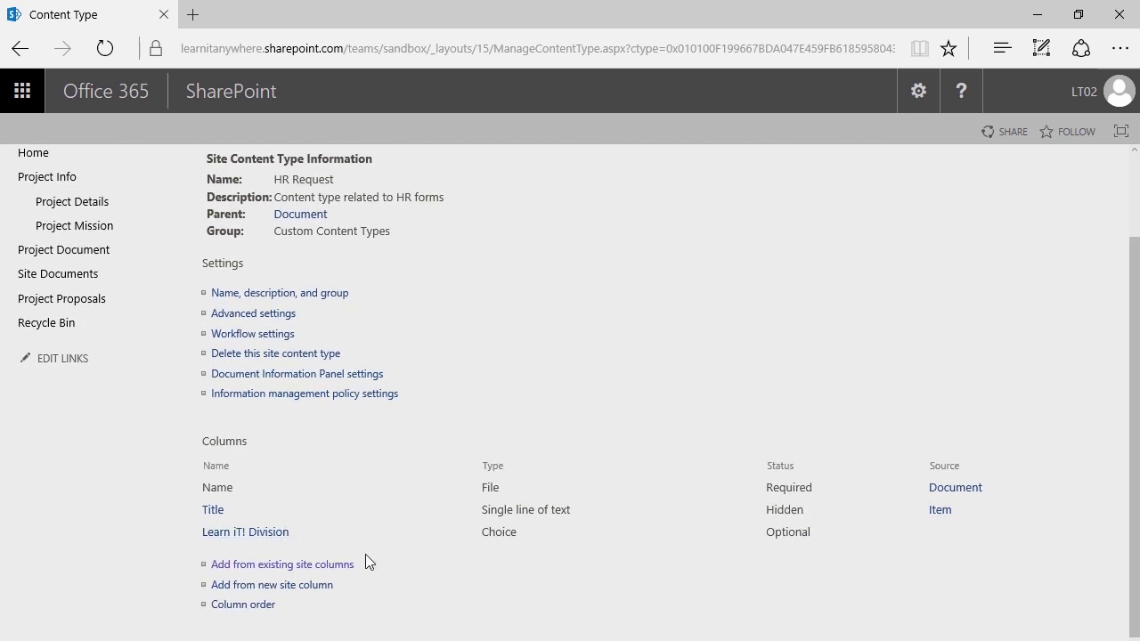
# - Change the Learn iT! Division column to Required and save it
pyautogui.click(244, 535)
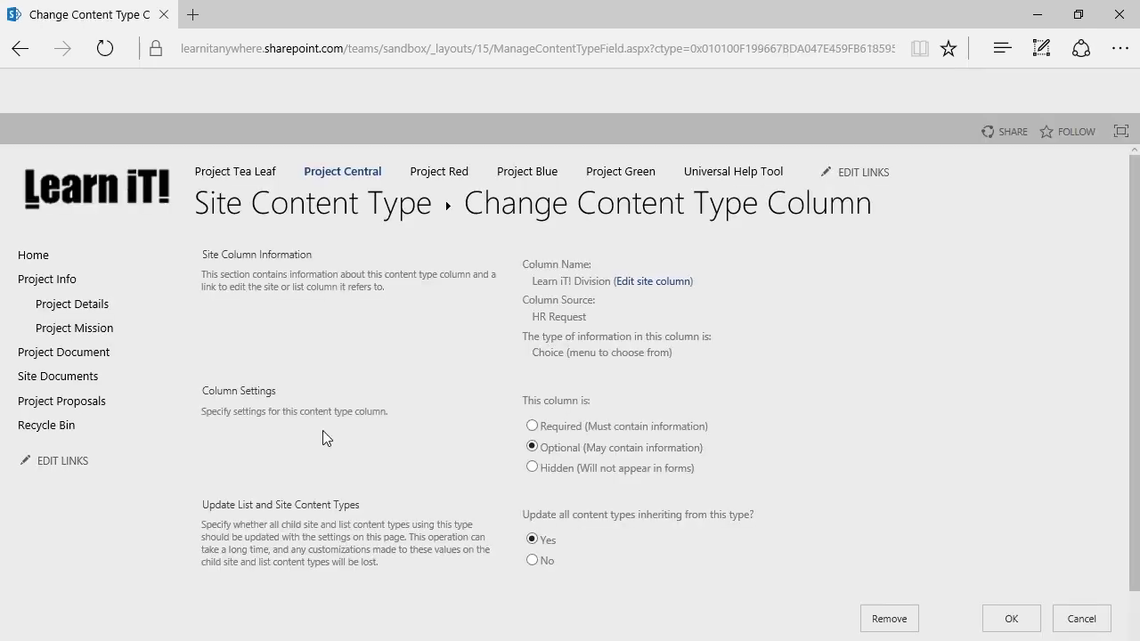
pyautogui.click(535, 425)
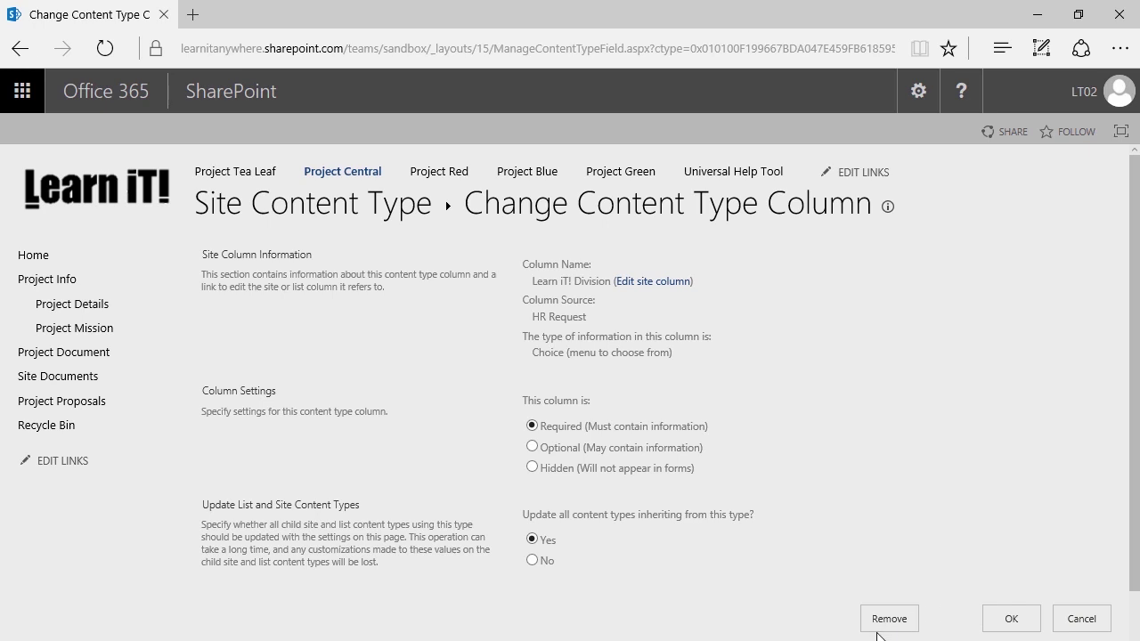
pyautogui.click(1018, 620)
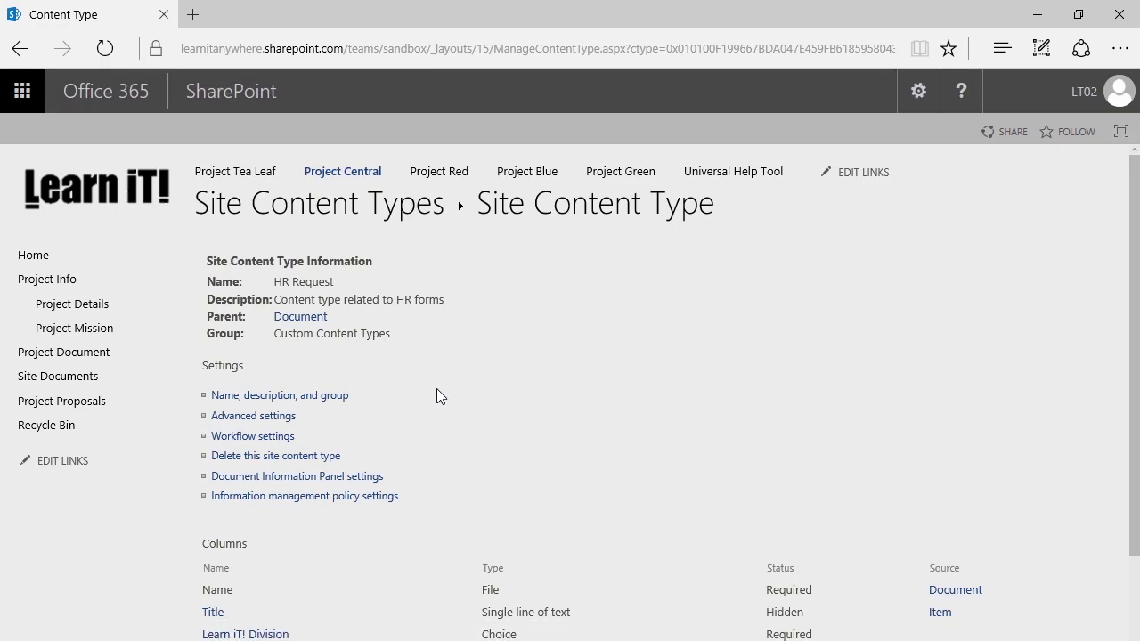
pyautogui.scroll(-2, 437, 389)
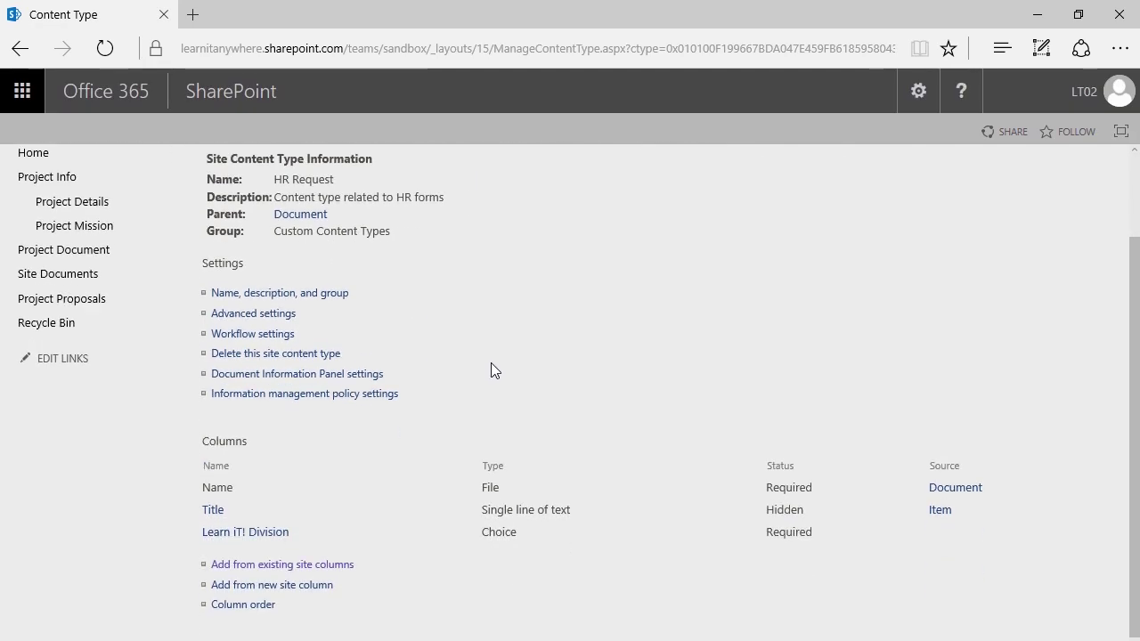
pyautogui.click(343, 558)
pyautogui.click(347, 579)
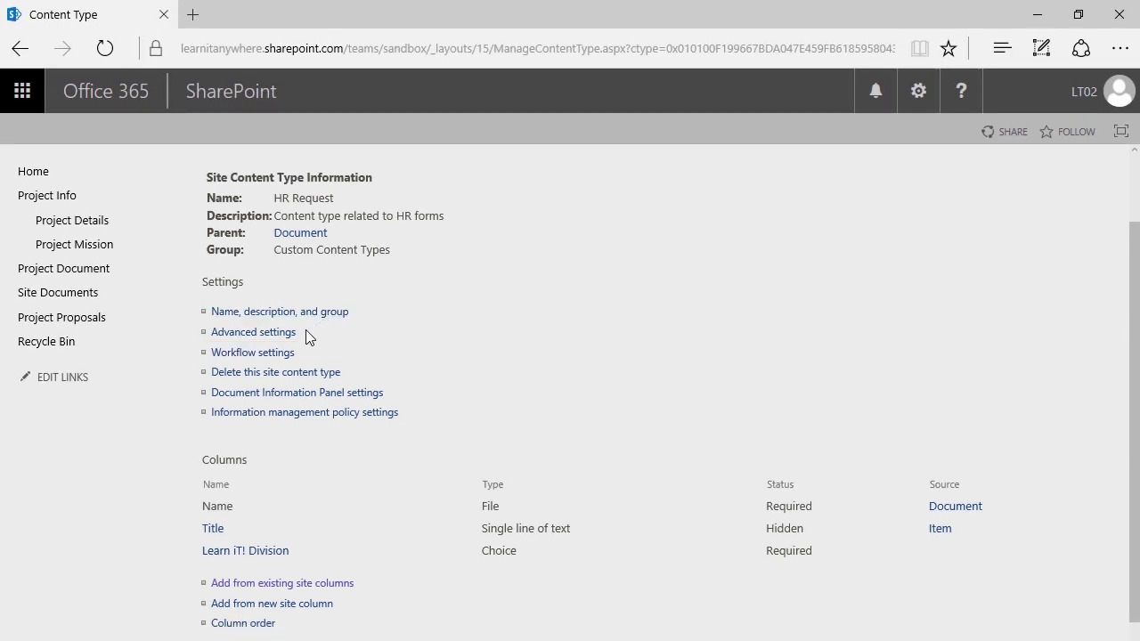
# - Pick PTO Request Form from the Desktop as HR Request's new document template upload
pyautogui.click(256, 337)
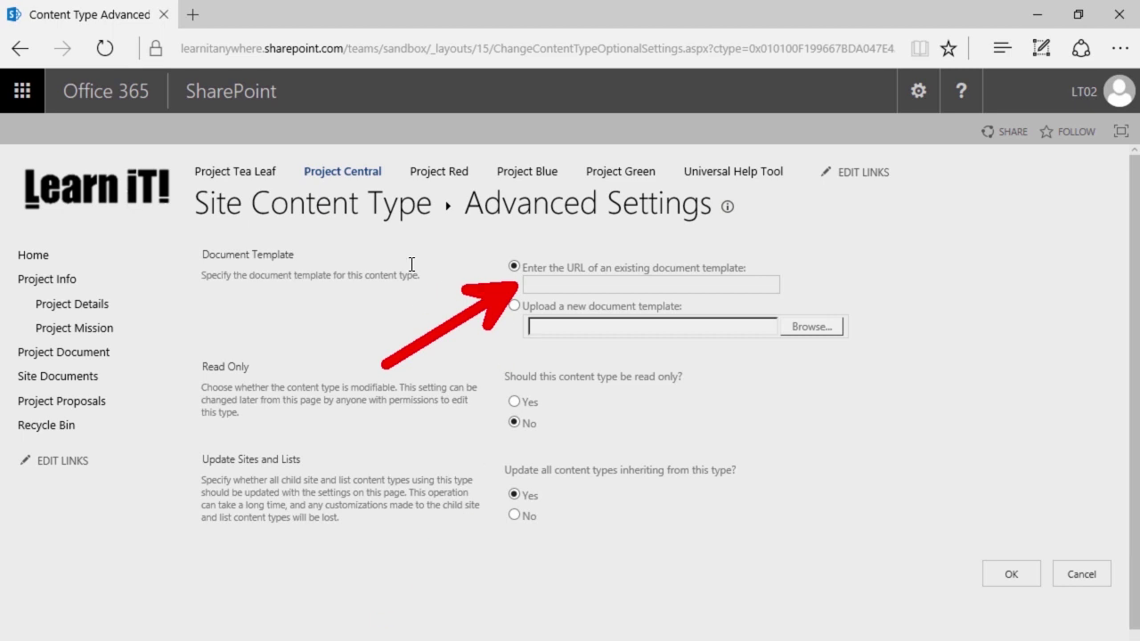
pyautogui.click(514, 306)
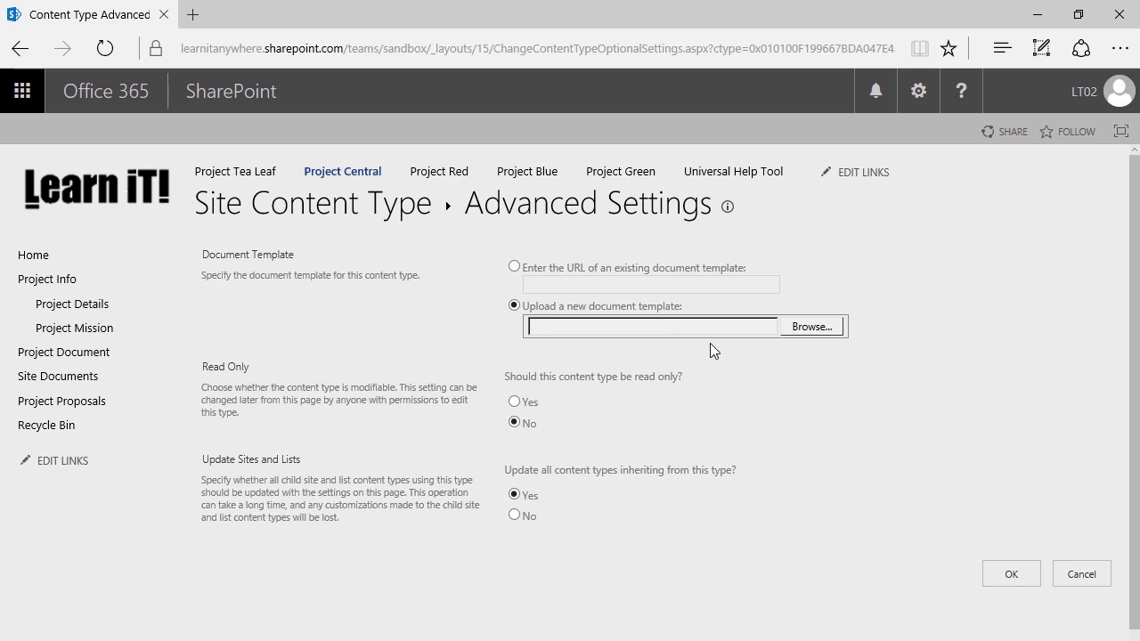
pyautogui.click(811, 327)
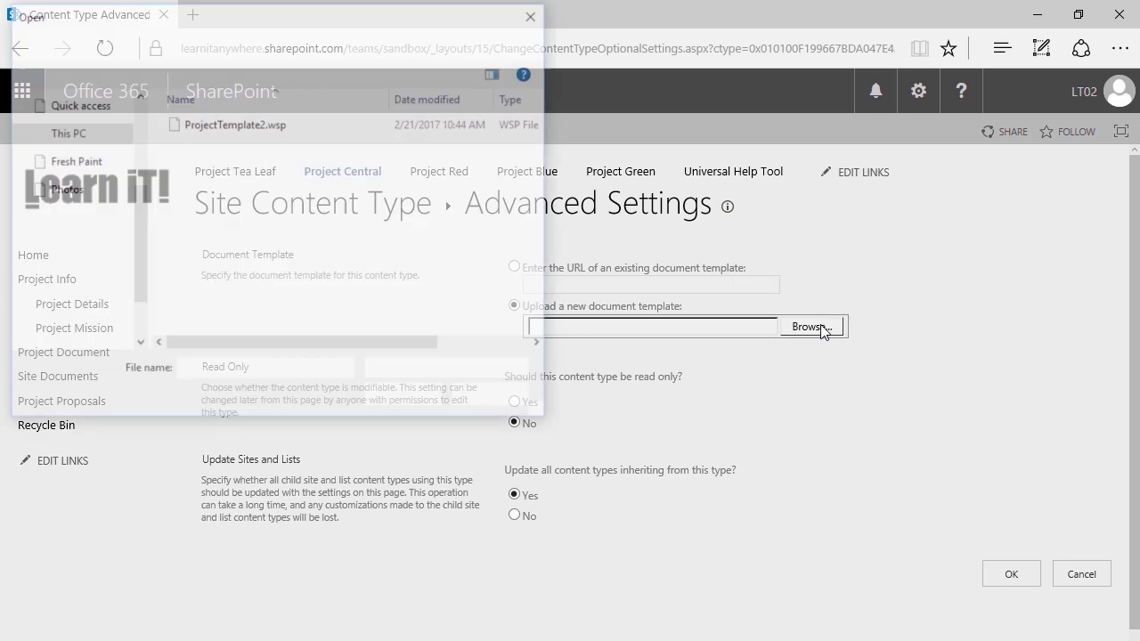
pyautogui.scroll(3, 85, 199)
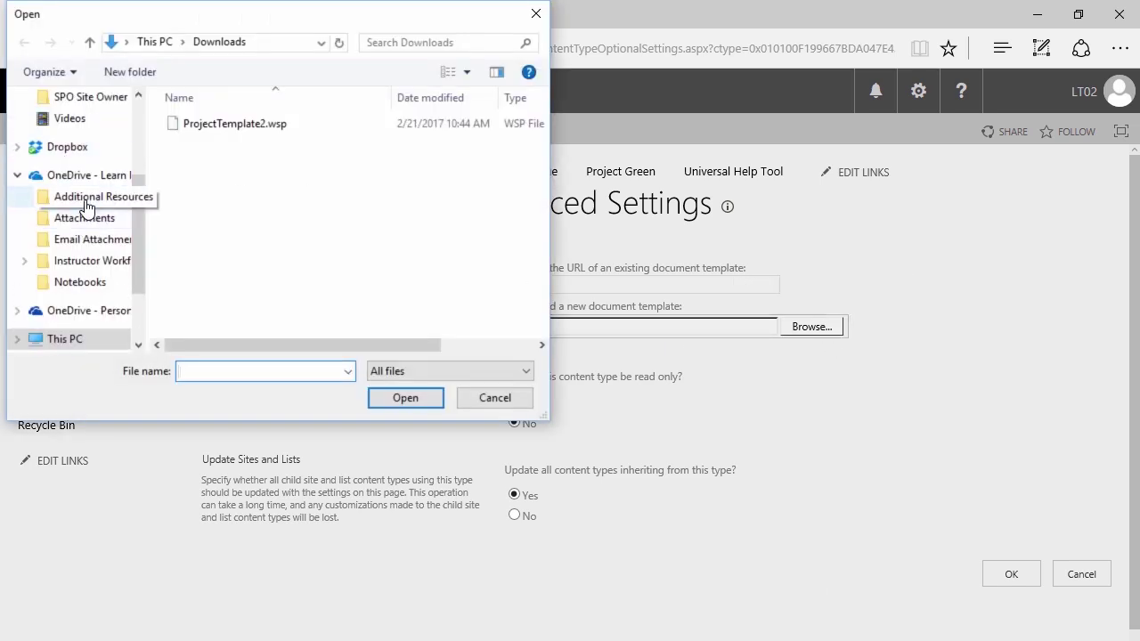
pyautogui.click(83, 133)
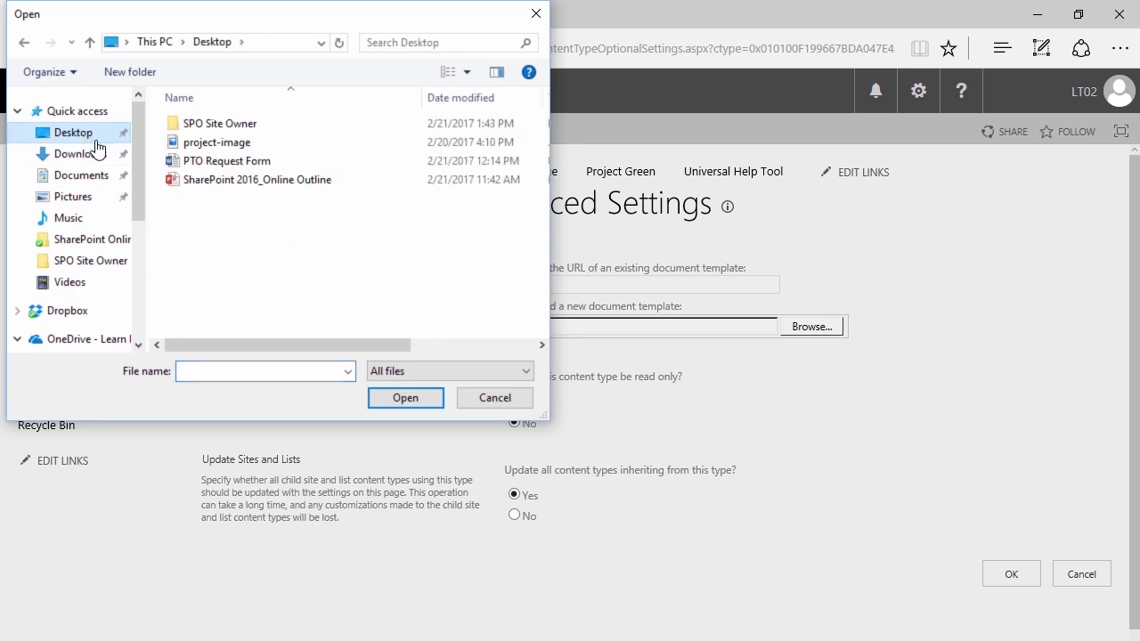
pyautogui.click(255, 161)
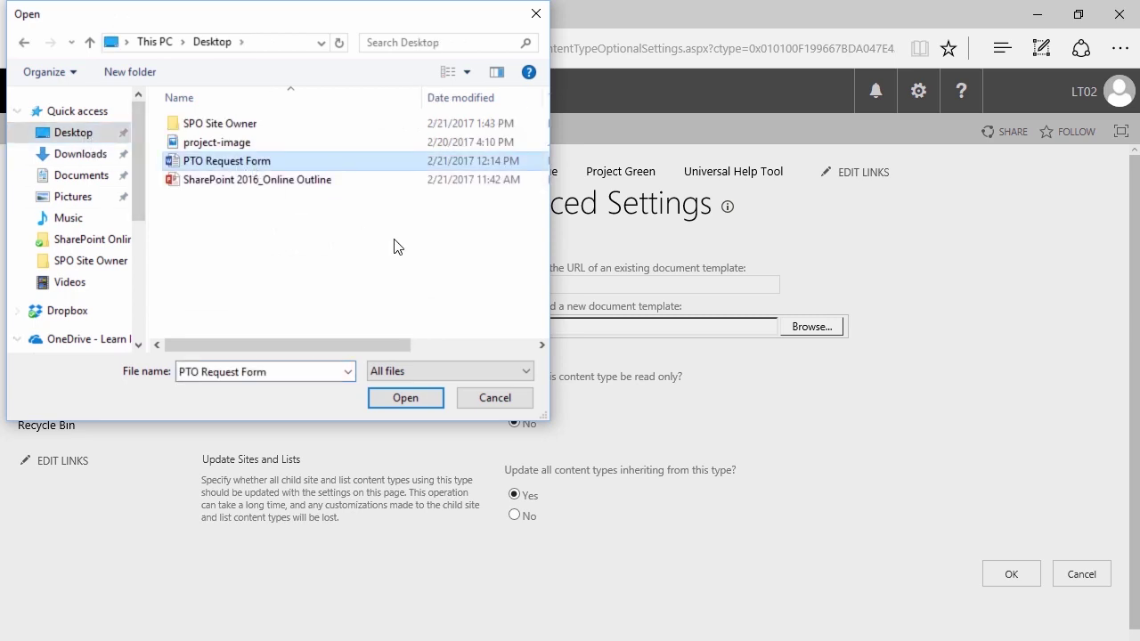
# - Save the PTO Request Form.docx template, then open it in Word from Advanced Settings
pyautogui.click(405, 398)
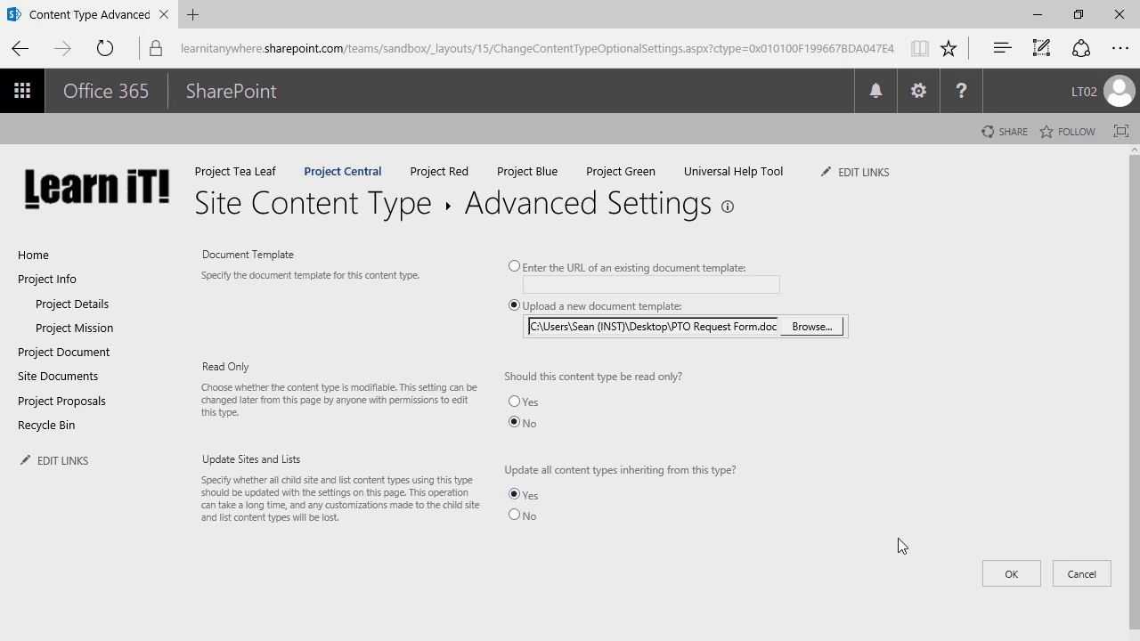
pyautogui.click(1004, 577)
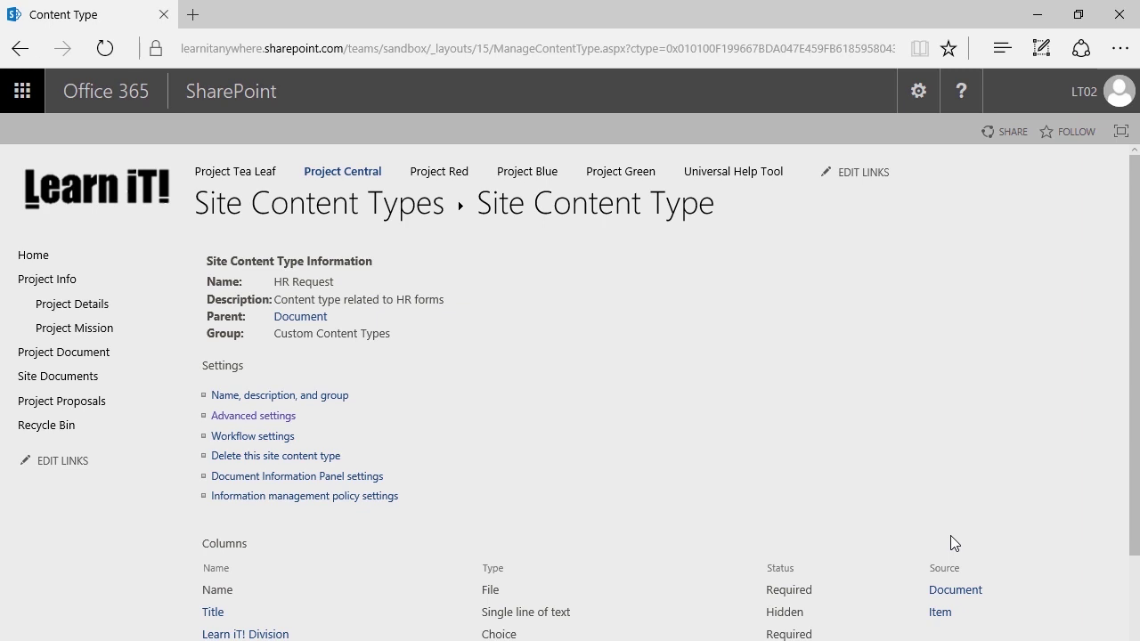
pyautogui.click(258, 417)
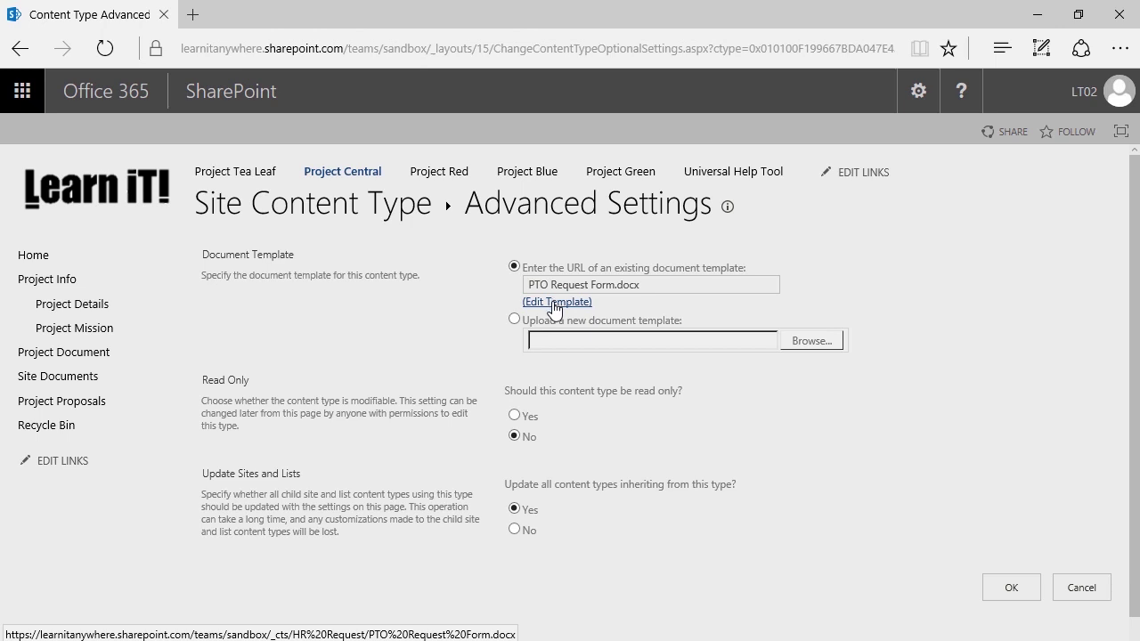
pyautogui.click(552, 303)
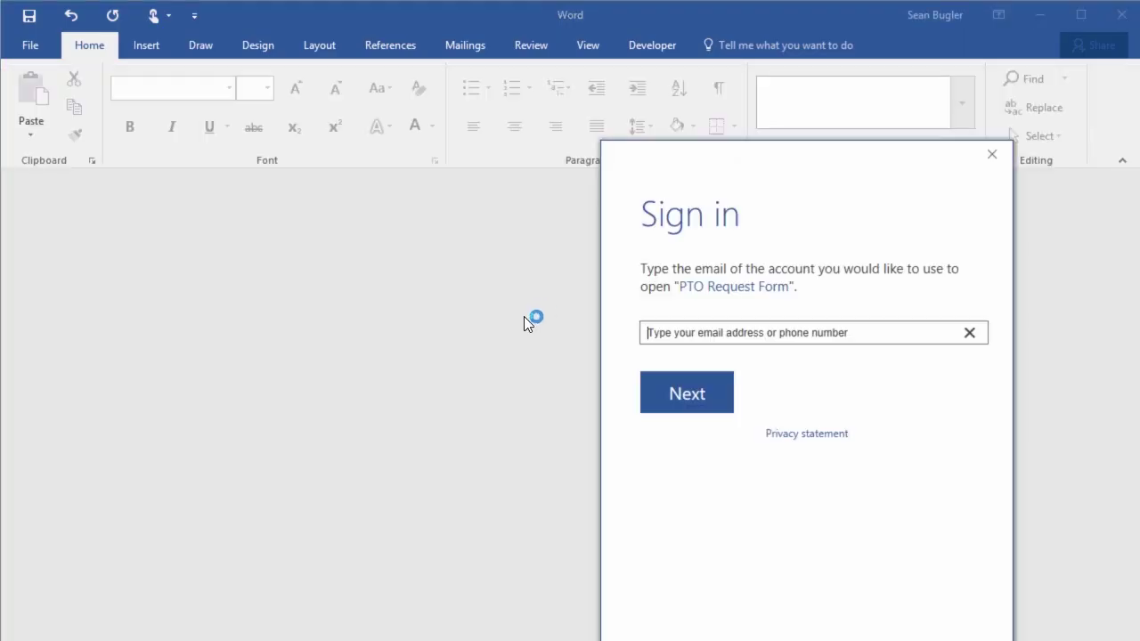
# - Sign in to Word with the account e-mail and password, then close the read-only PTO Request Form
pyautogui.click(745, 332)
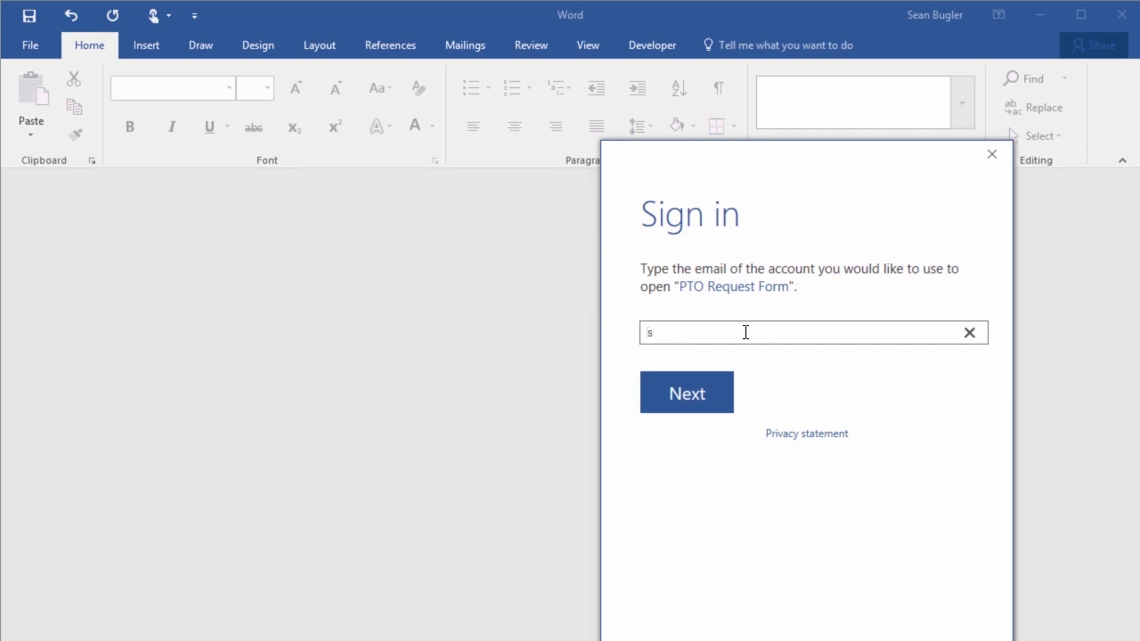
pyautogui.press('Return')
pyautogui.write('•••••••••••')
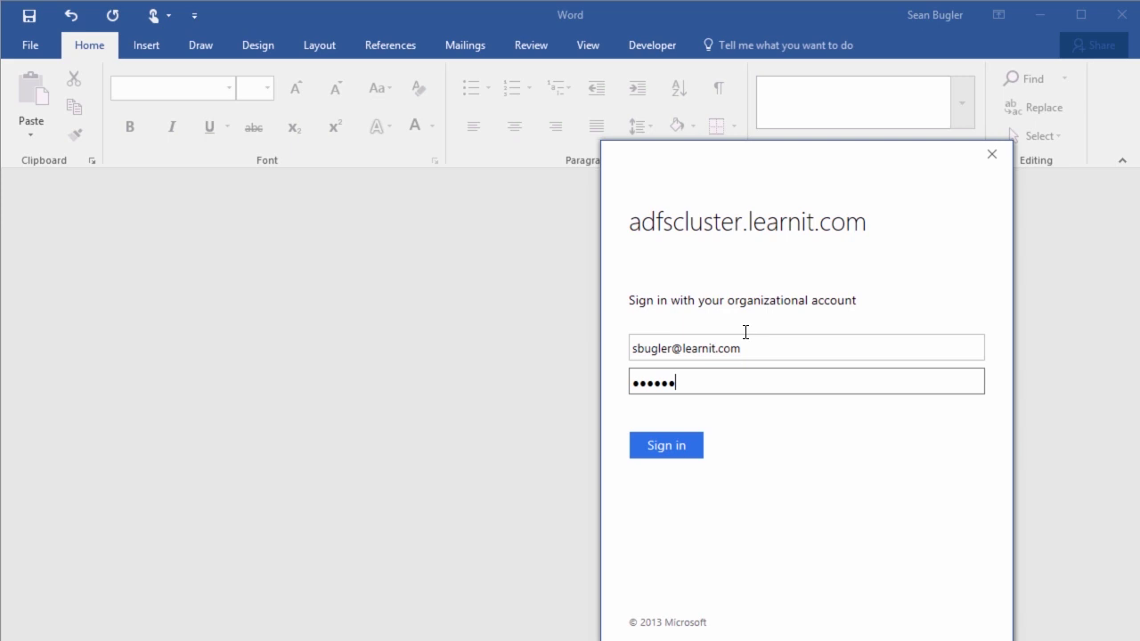
pyautogui.press('Return')
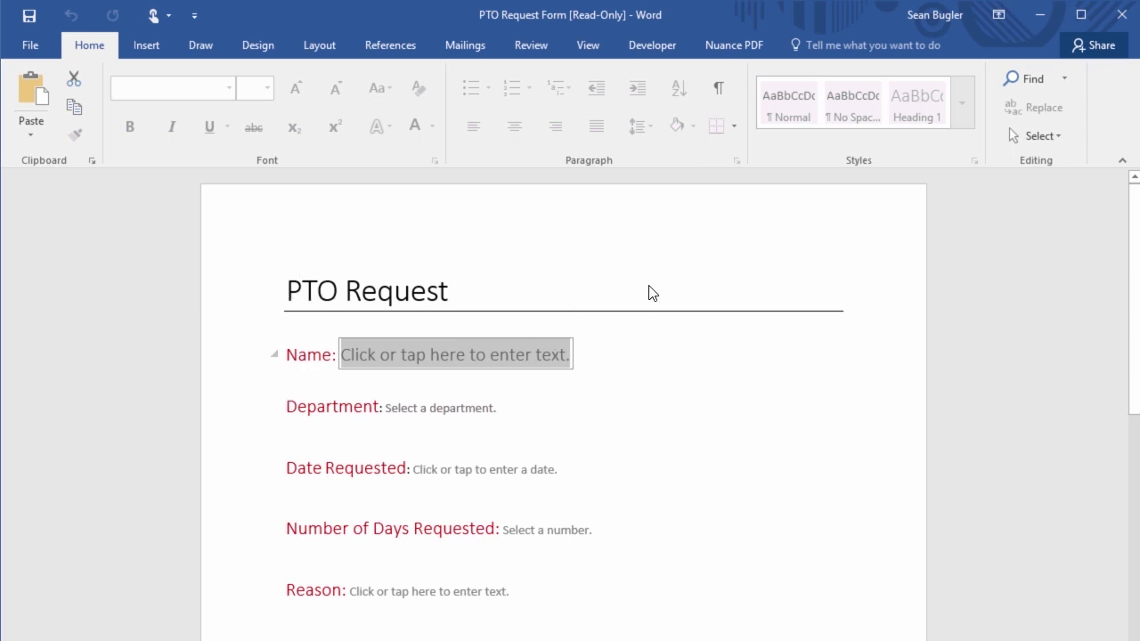
pyautogui.click(1122, 15)
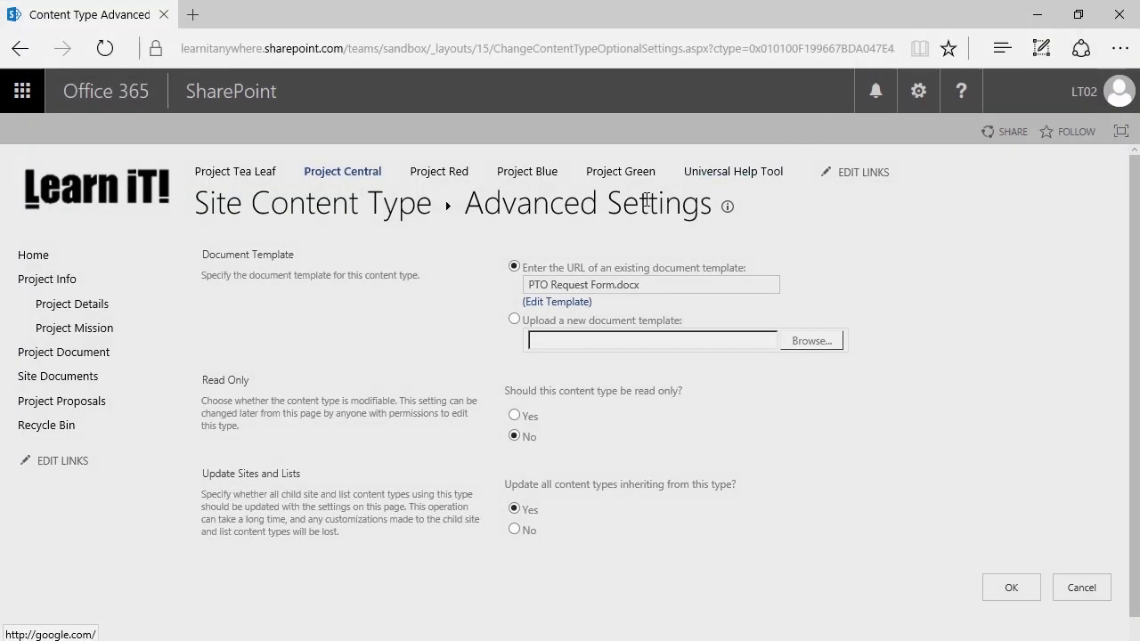
# - Confirm HR Request's advanced settings, keeping PTO Request Form.docx as the document template
pyautogui.click(1029, 590)
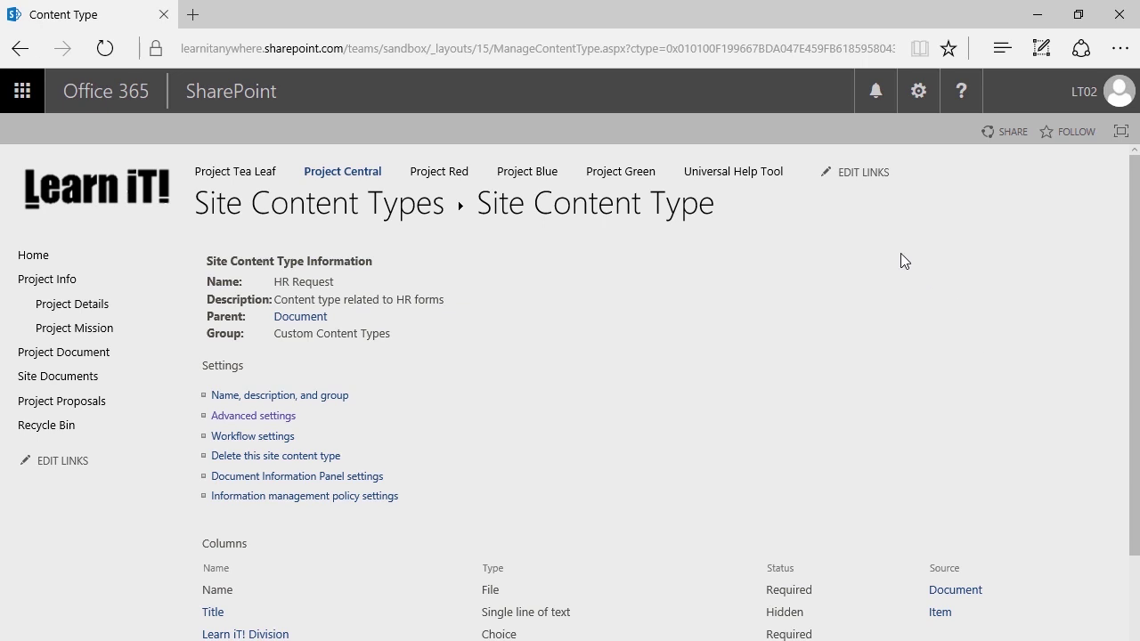
# - From Site contents, create a new document library named HRReception
pyautogui.click(916, 98)
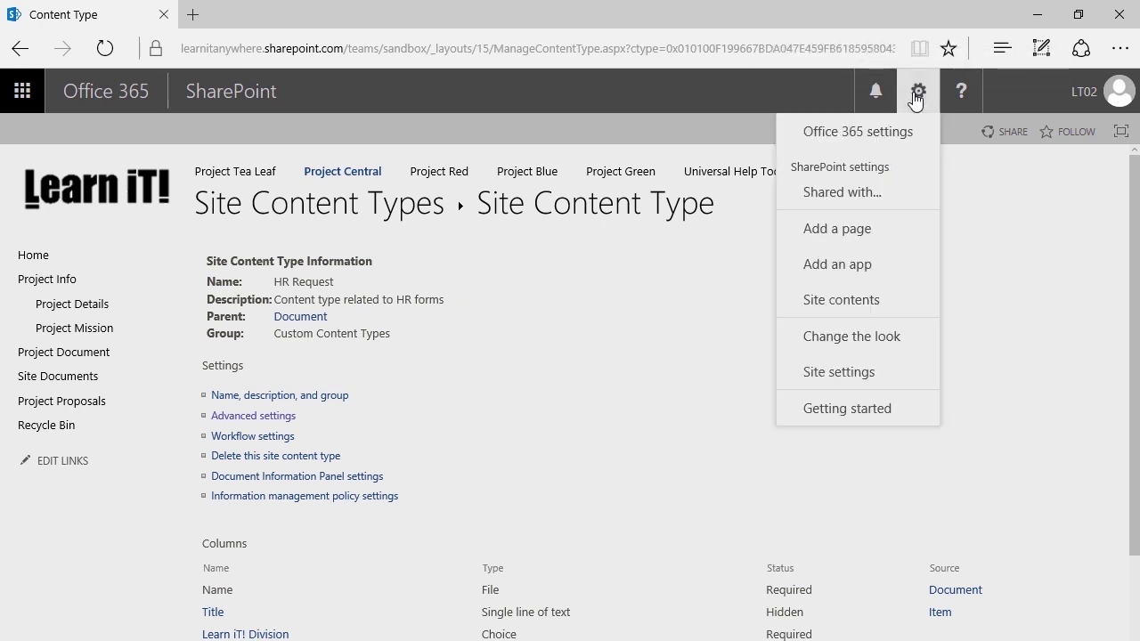
pyautogui.click(862, 301)
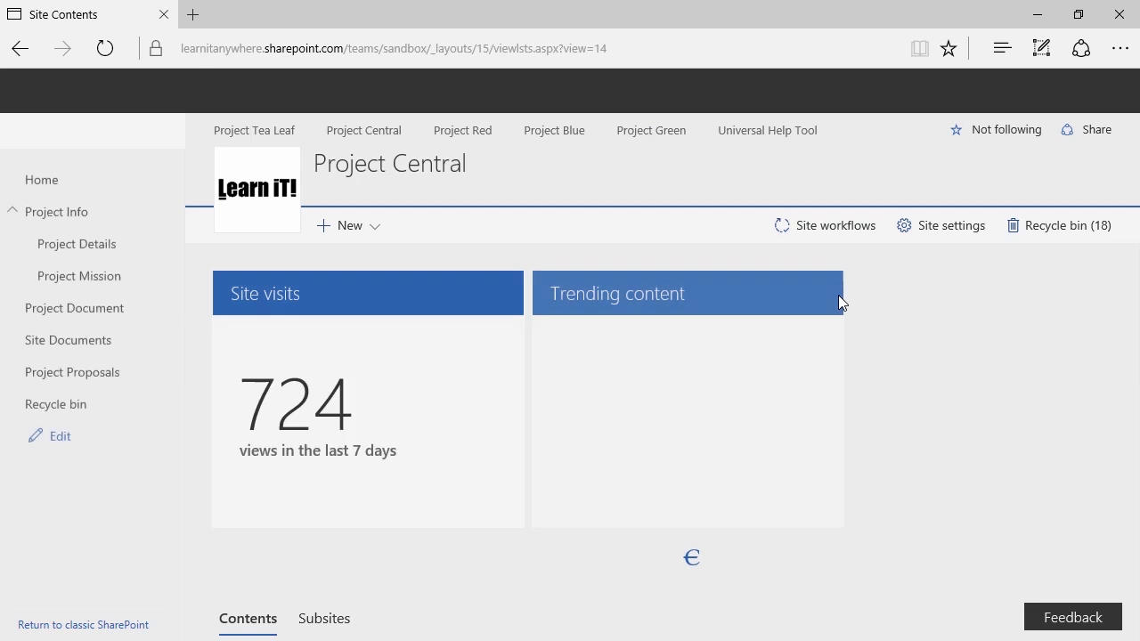
pyautogui.scroll(-2, 838, 295)
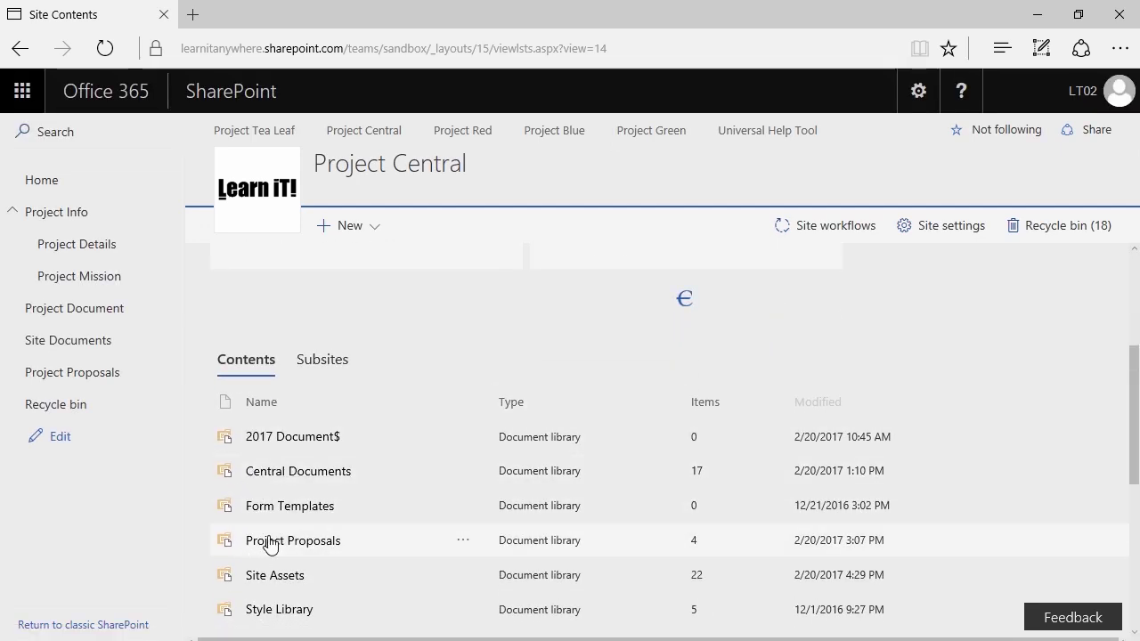
pyautogui.click(338, 225)
pyautogui.click(380, 331)
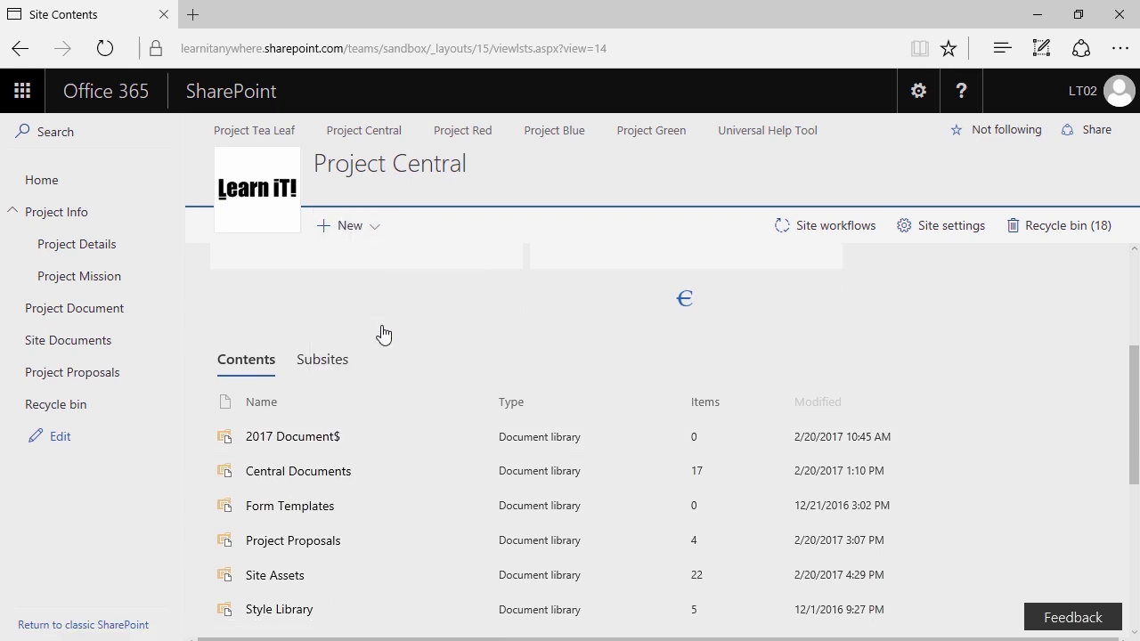
pyautogui.write('H')
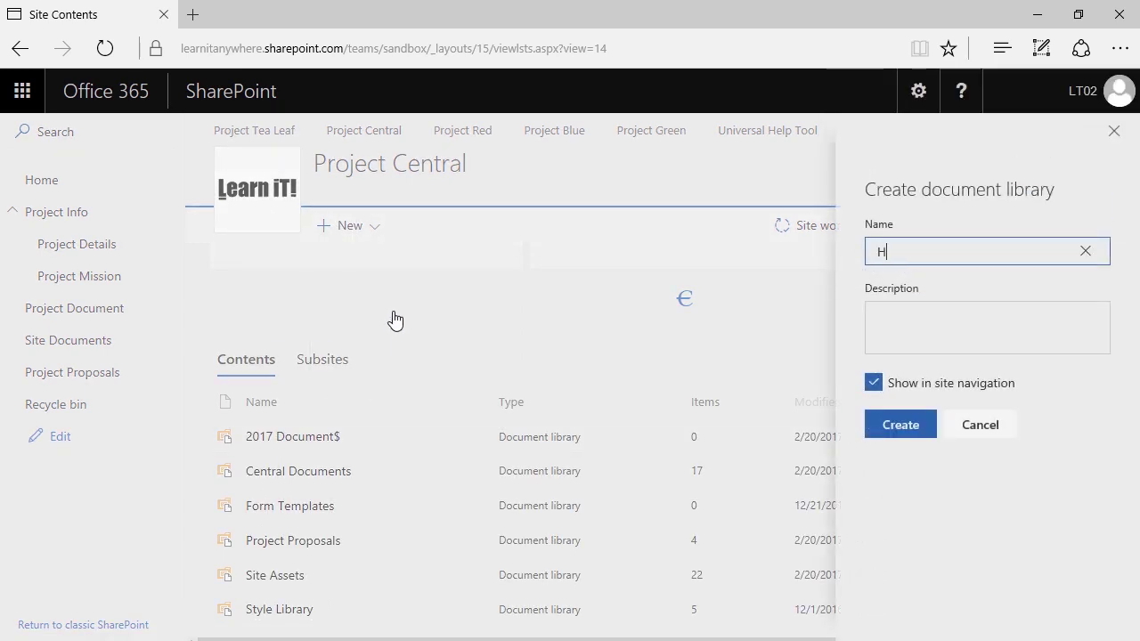
pyautogui.write('RReception')
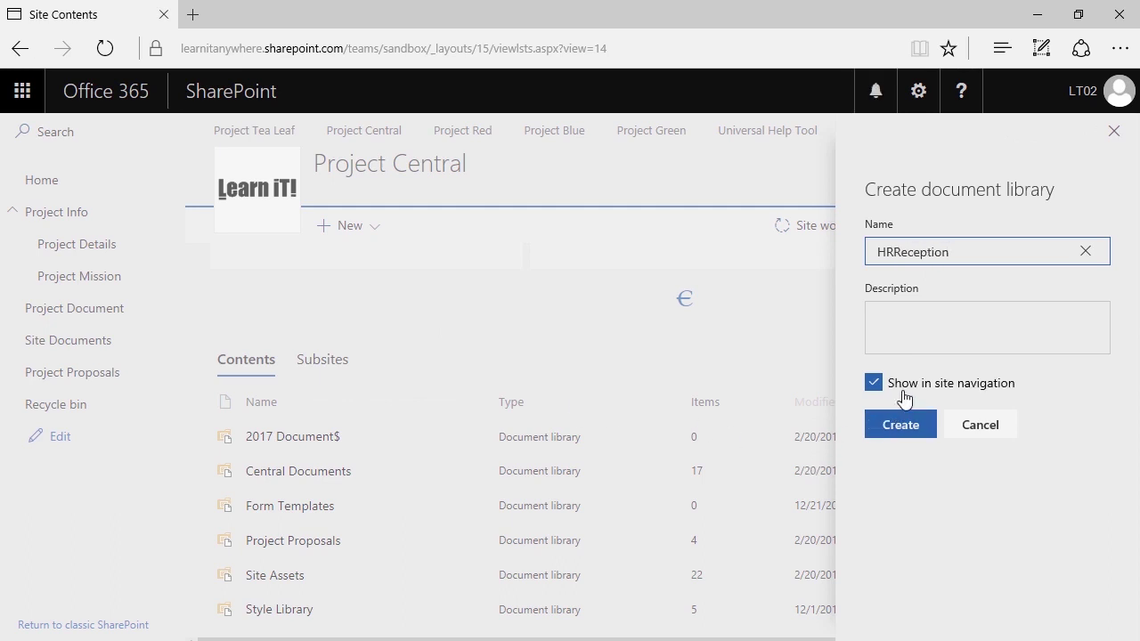
pyautogui.click(902, 427)
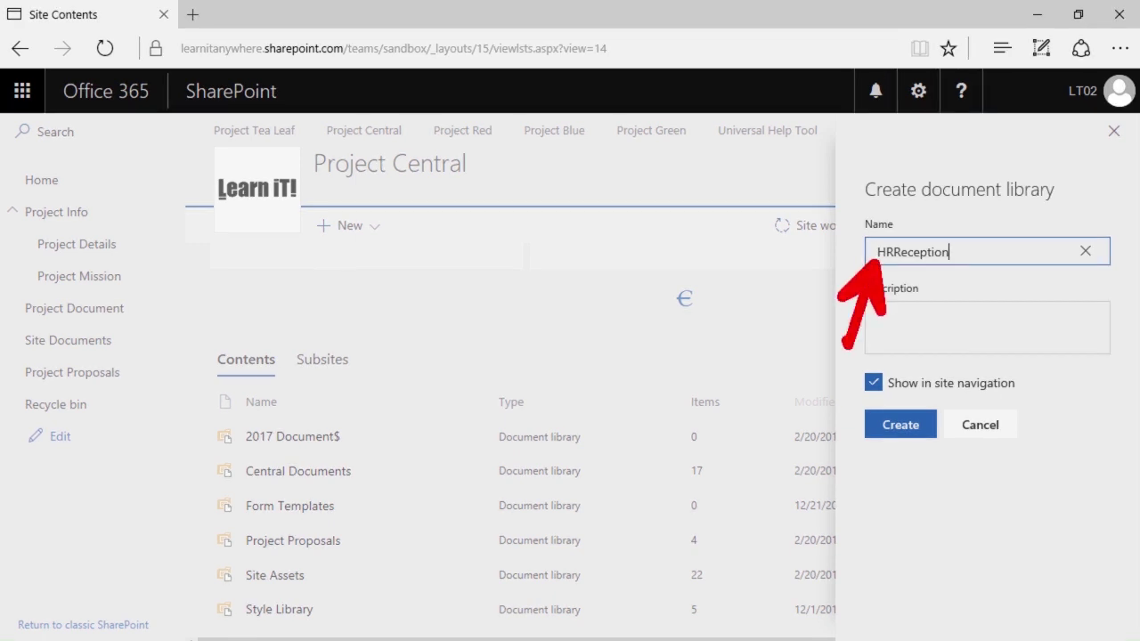
pyautogui.click(918, 425)
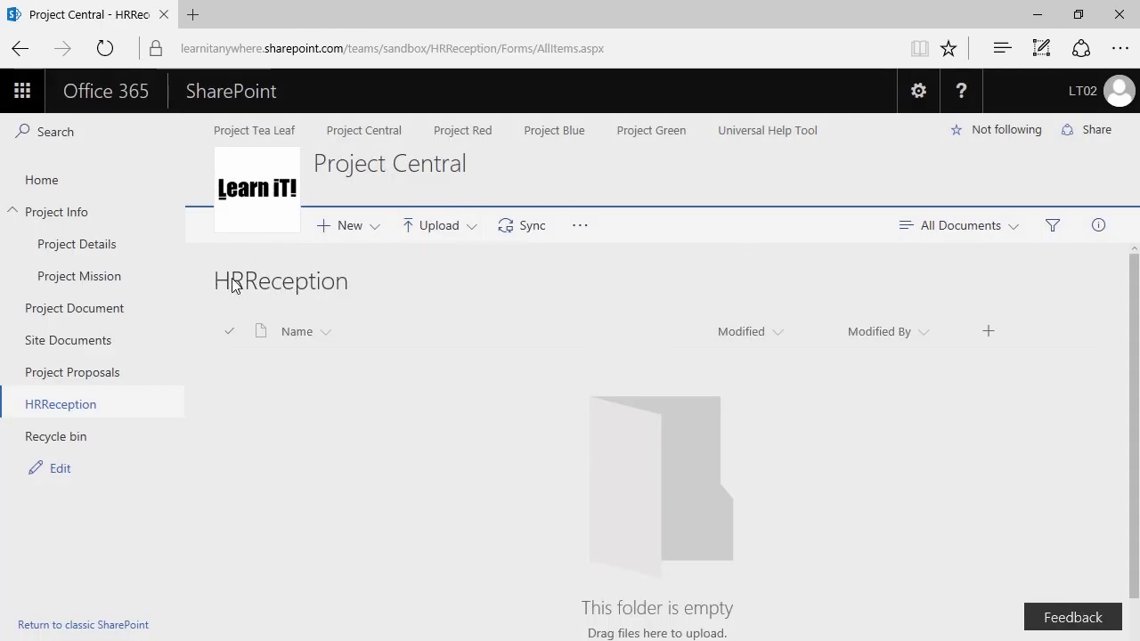
# - In library settings, insert a space so the library name reads 'HR Reception' and save
pyautogui.click(915, 93)
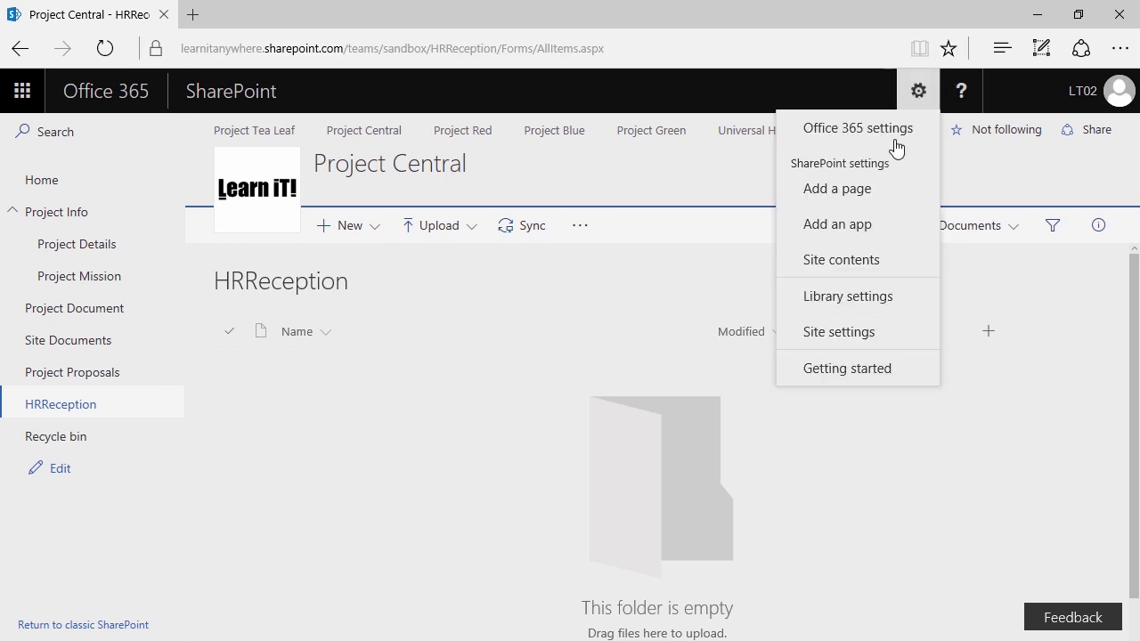
pyautogui.click(845, 299)
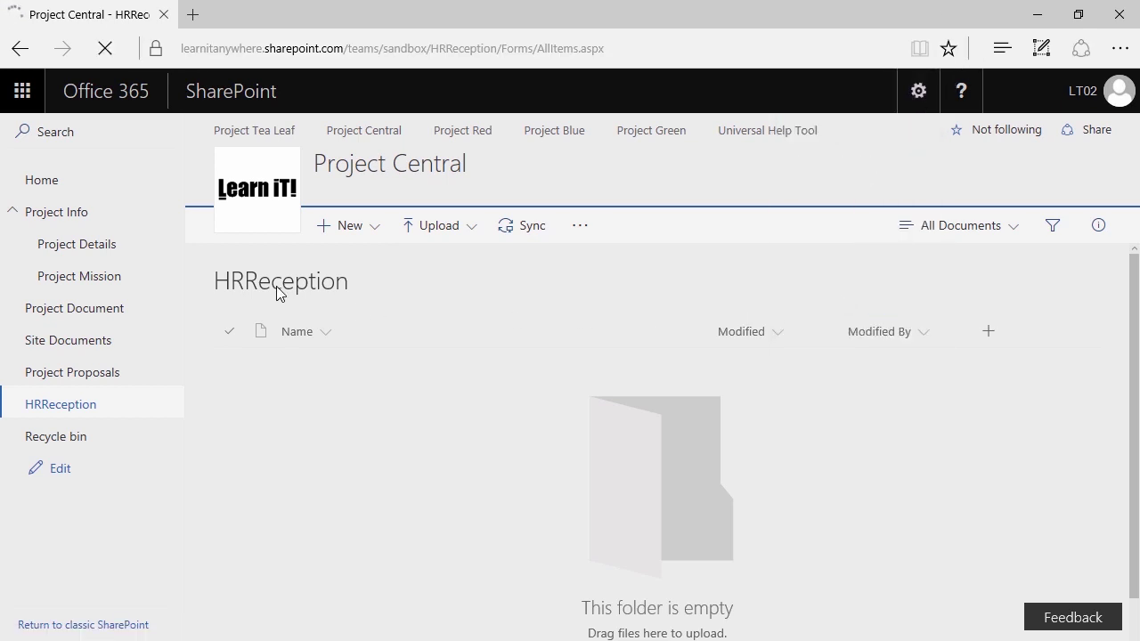
pyautogui.click(268, 392)
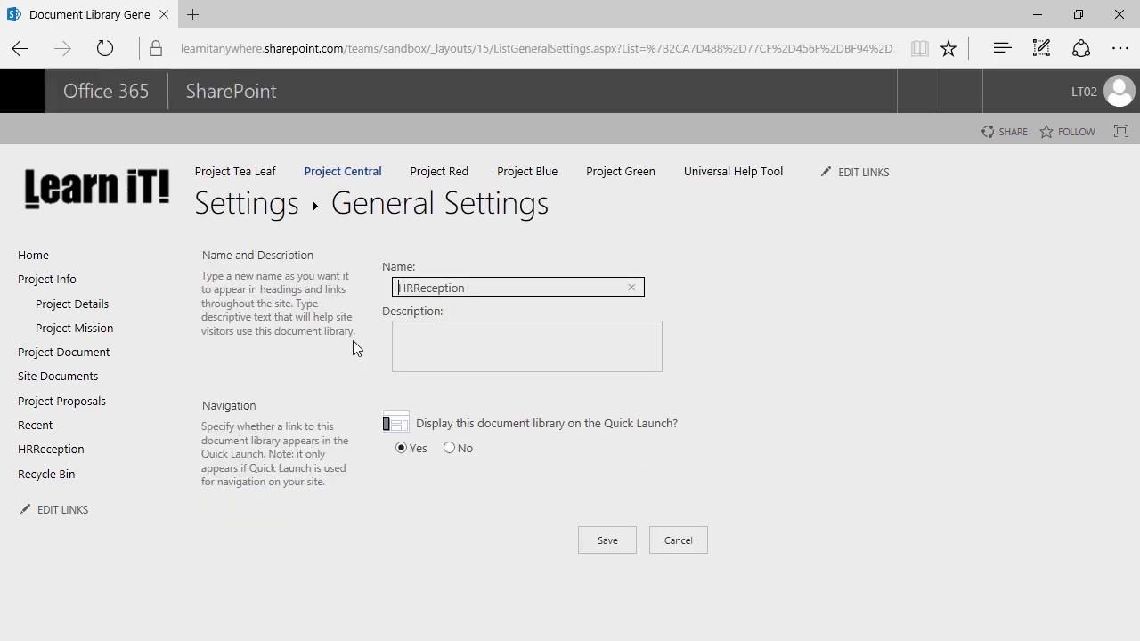
pyautogui.click(414, 288)
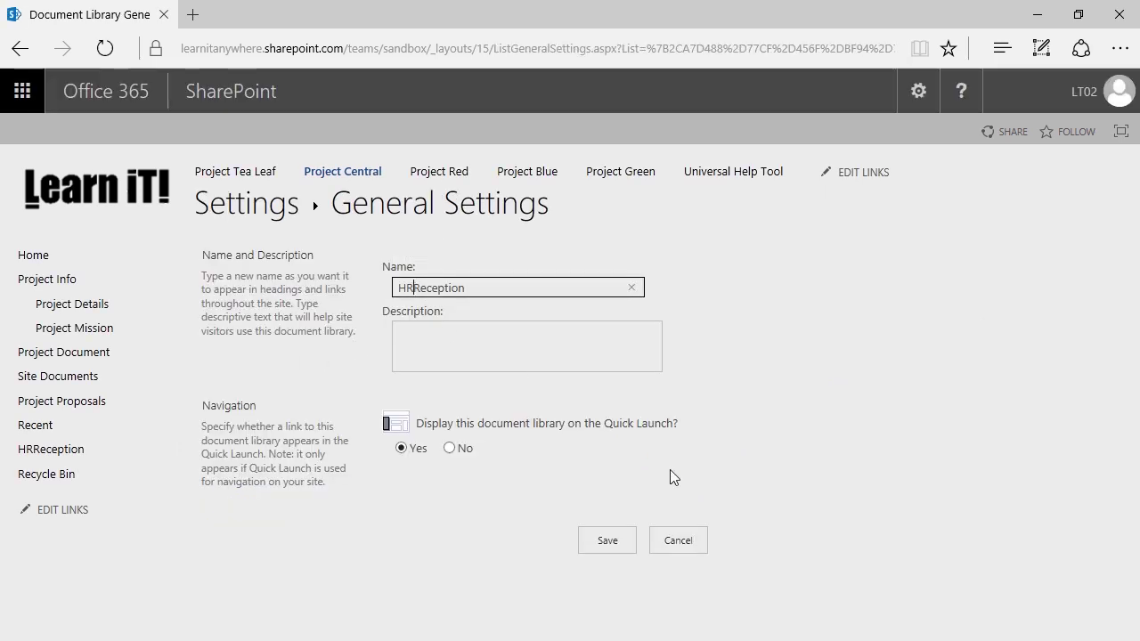
pyautogui.click(613, 542)
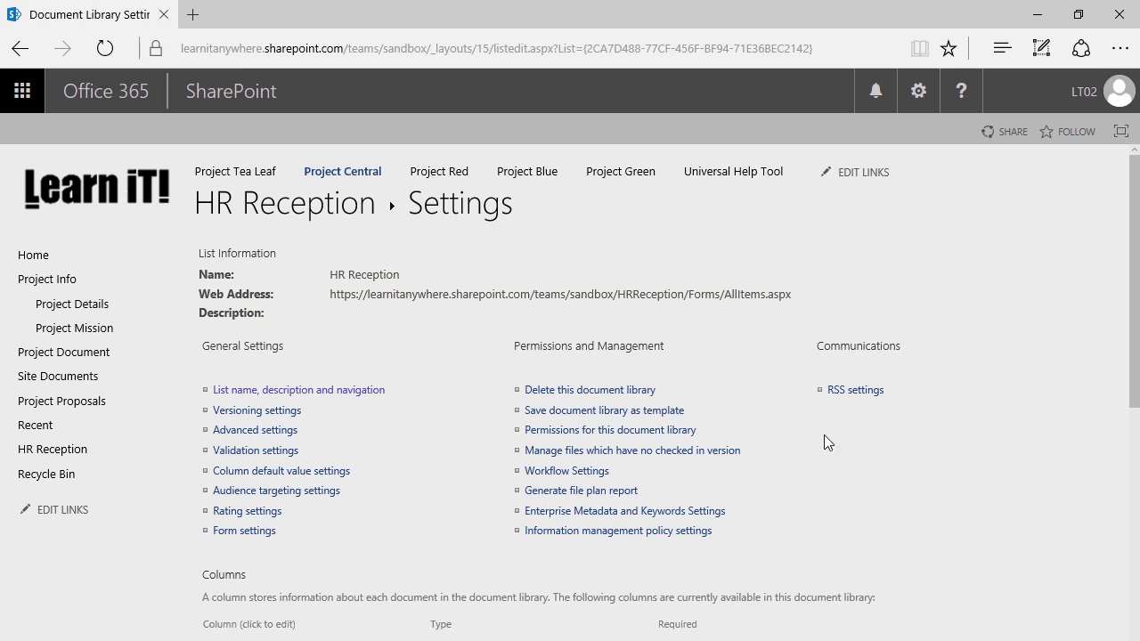
# - Set Allow management of content types to Yes in HR Reception's advanced settings
pyautogui.scroll(-2, 442, 367)
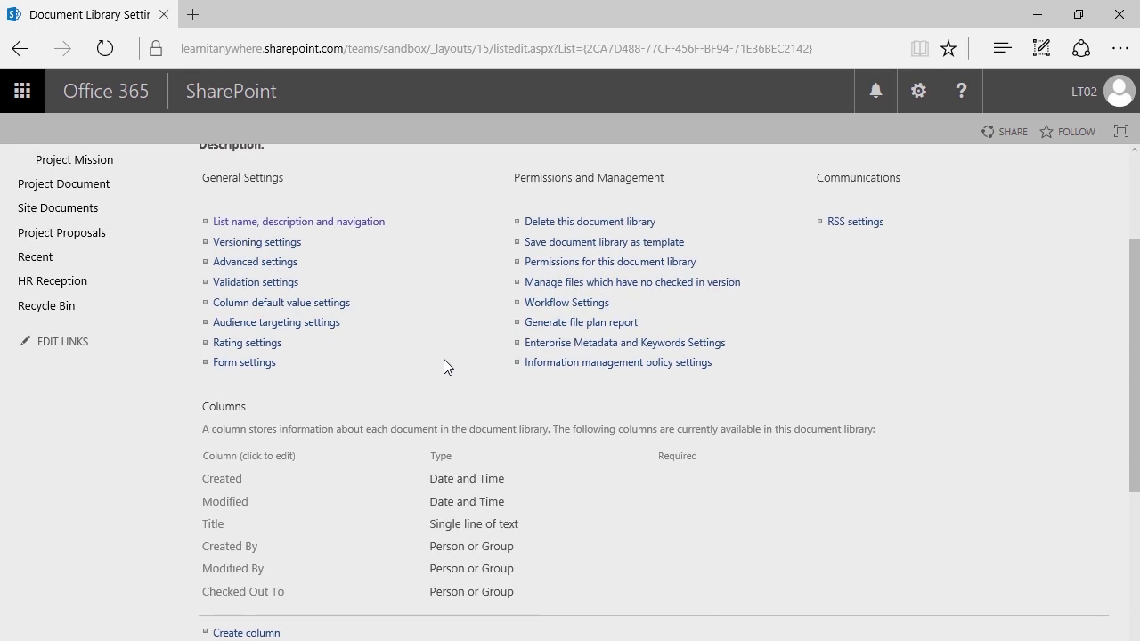
pyautogui.scroll(-3, 445, 355)
pyautogui.scroll(5, 449, 344)
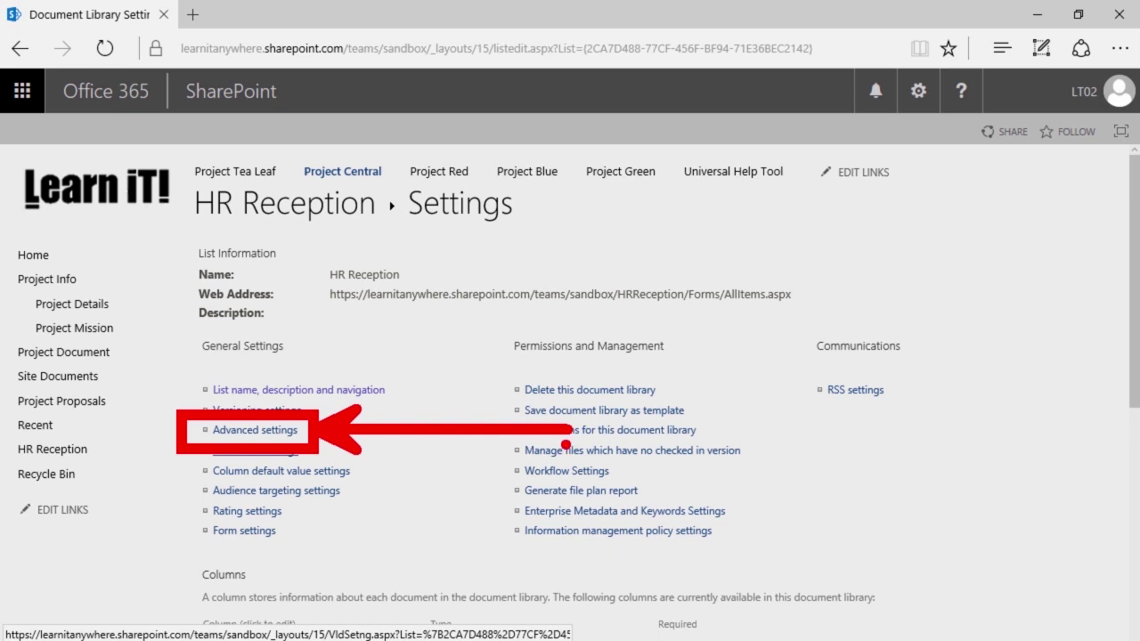
pyautogui.click(241, 433)
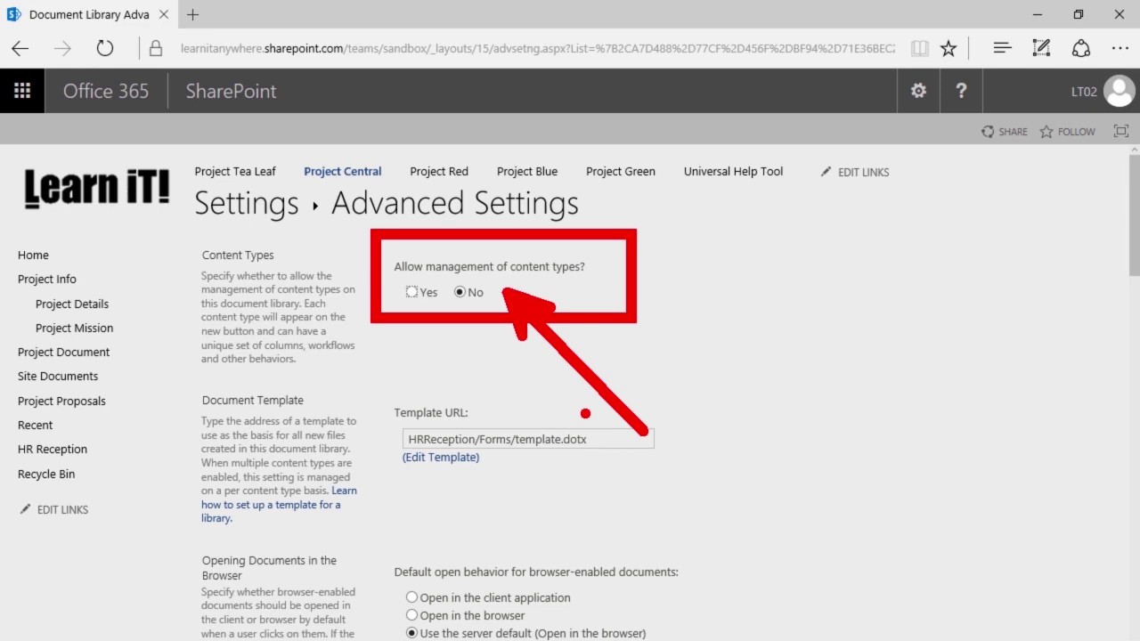
pyautogui.click(412, 293)
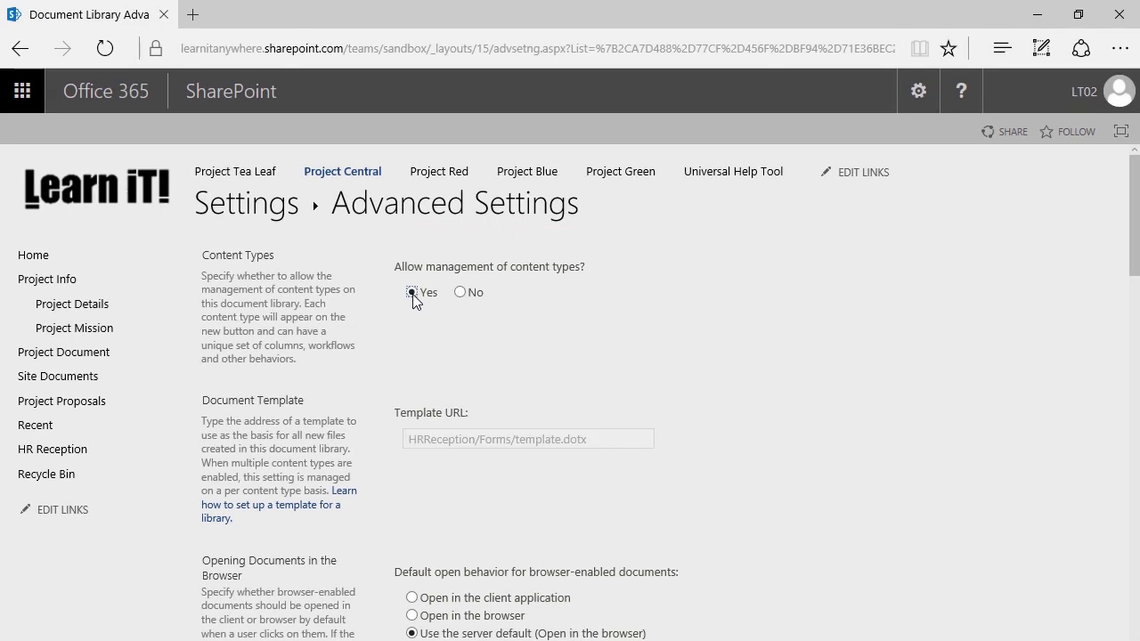
pyautogui.scroll(-15, 591, 329)
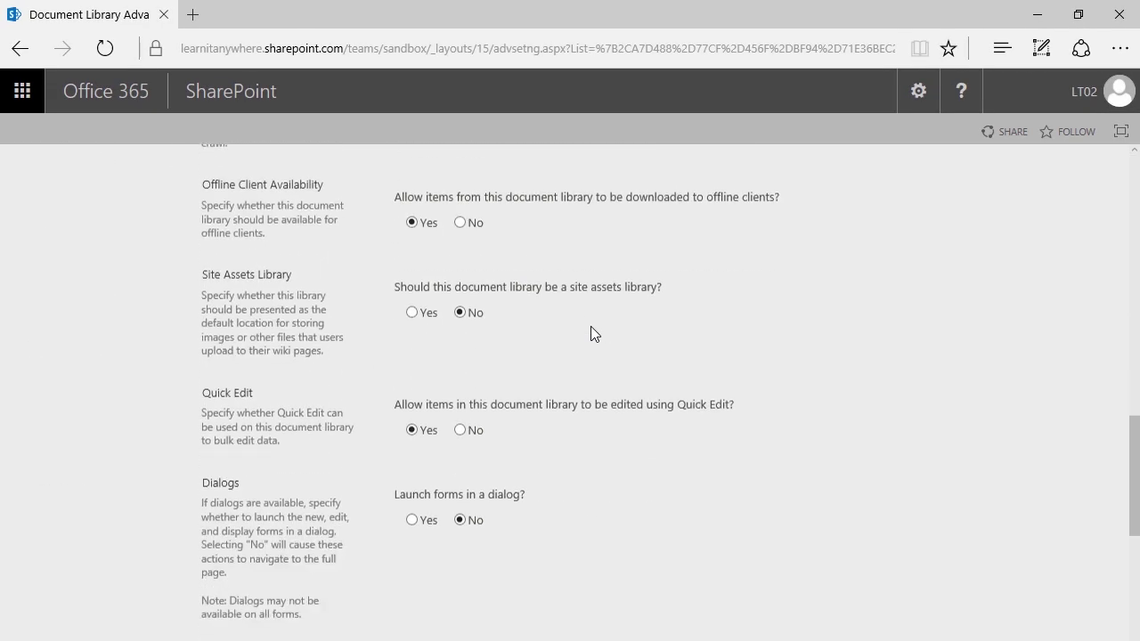
pyautogui.click(605, 567)
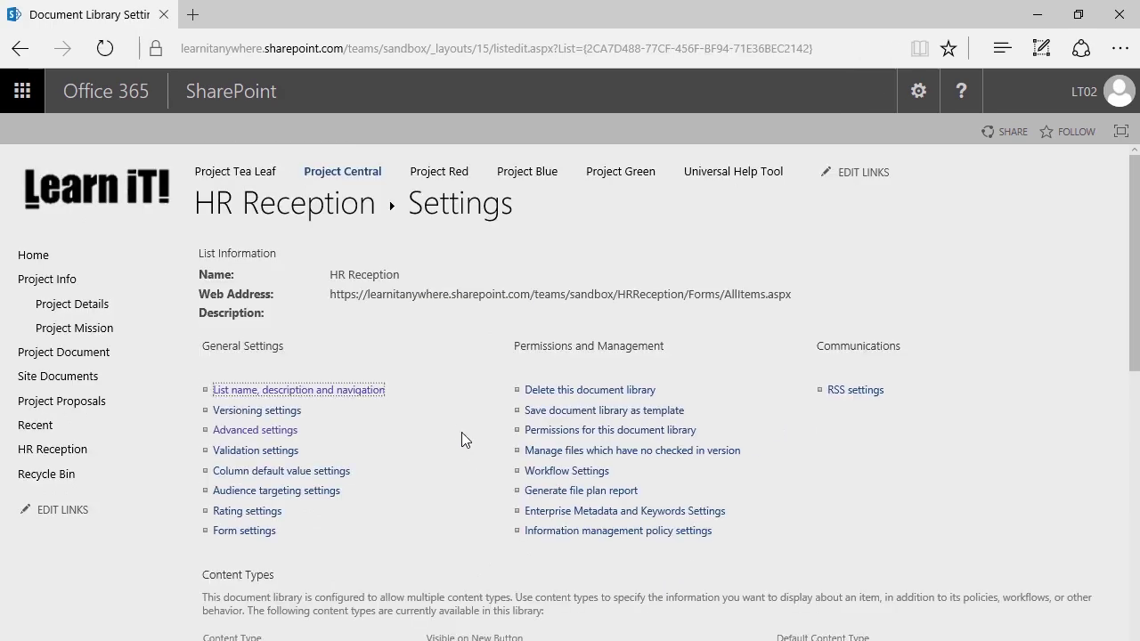
# - Add the HR Request content type from the Custom Content Types group to HR Reception
pyautogui.scroll(-3, 407, 349)
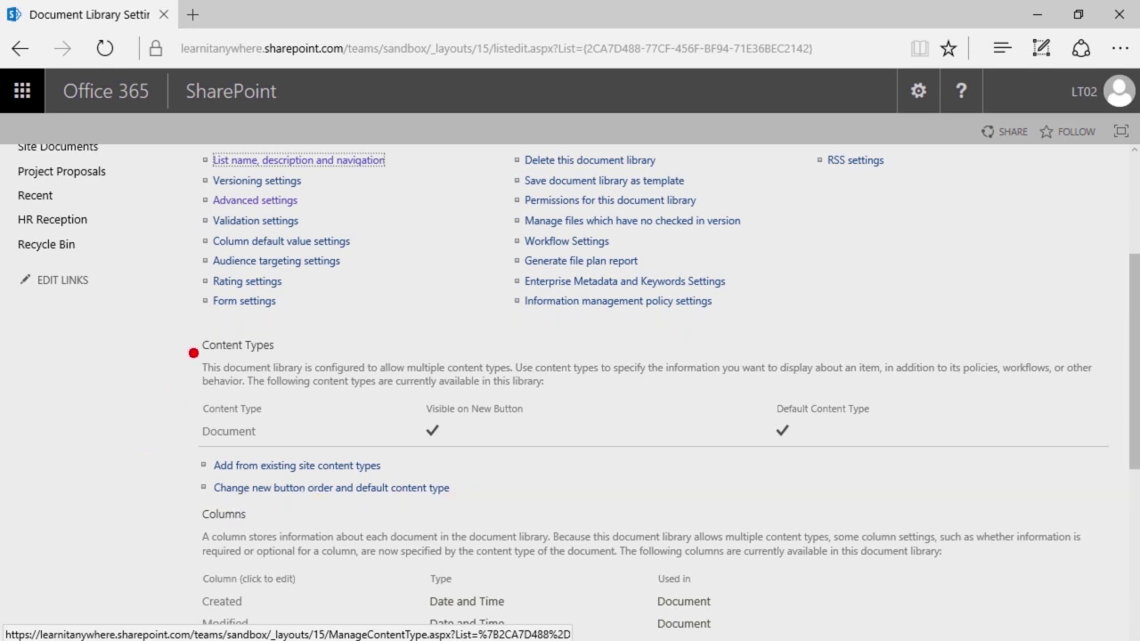
pyautogui.scroll(3, 243, 420)
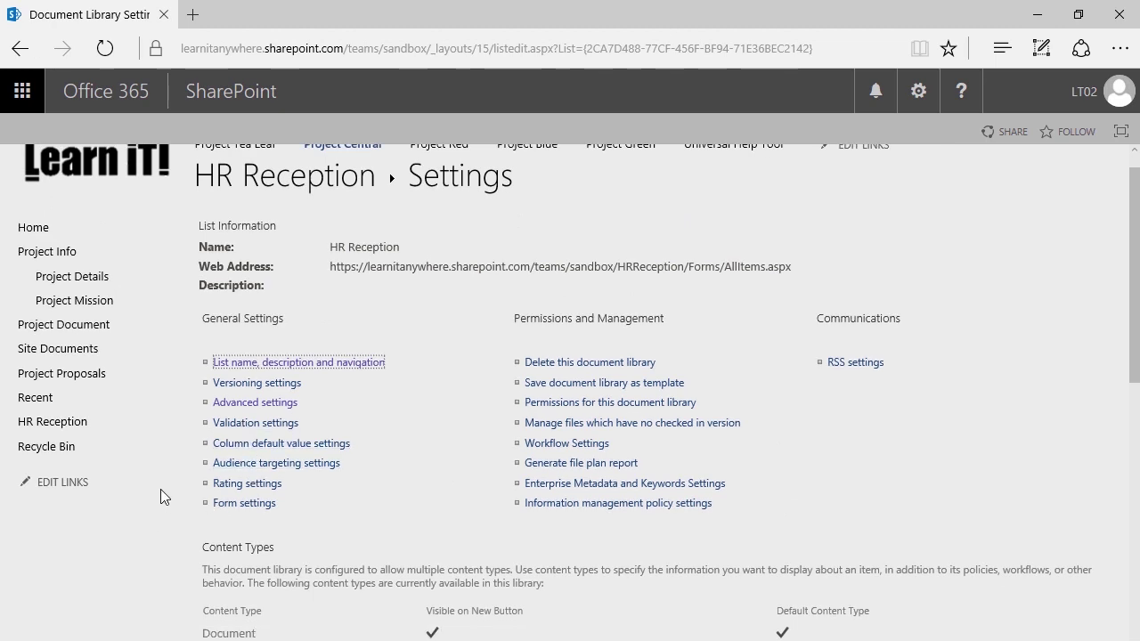
pyautogui.click(247, 404)
pyautogui.scroll(-2, 339, 418)
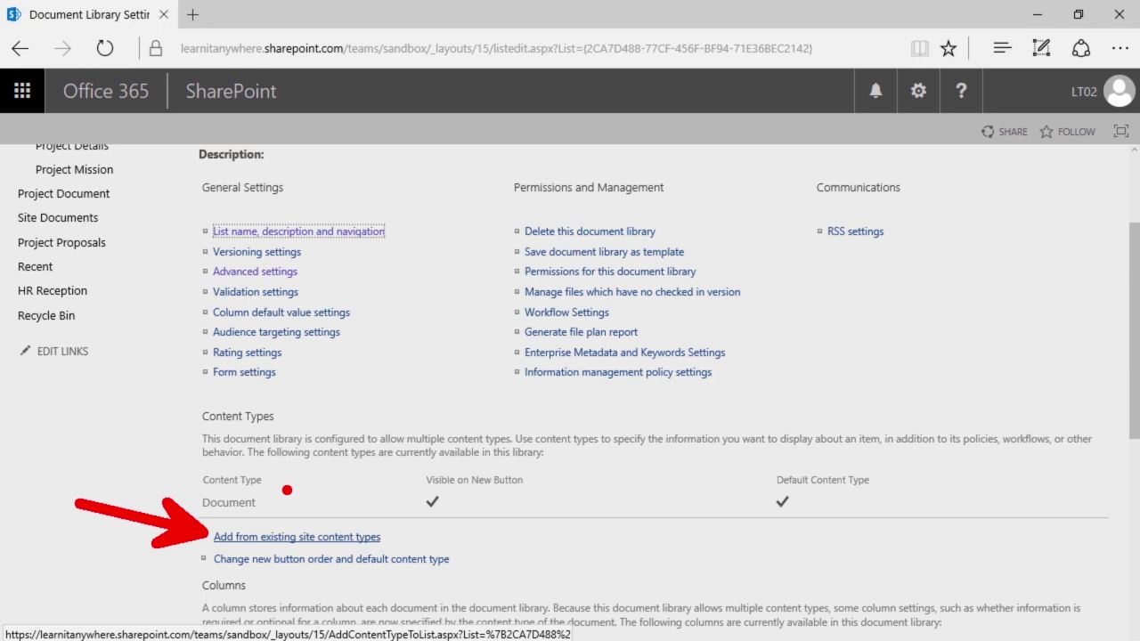
pyautogui.click(235, 538)
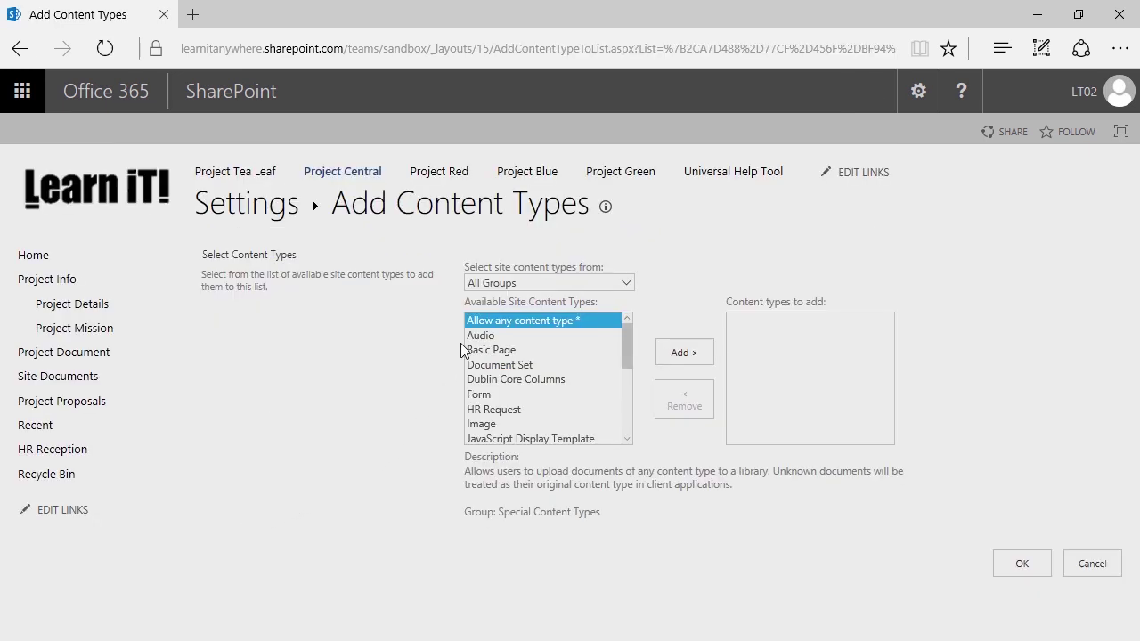
pyautogui.click(499, 283)
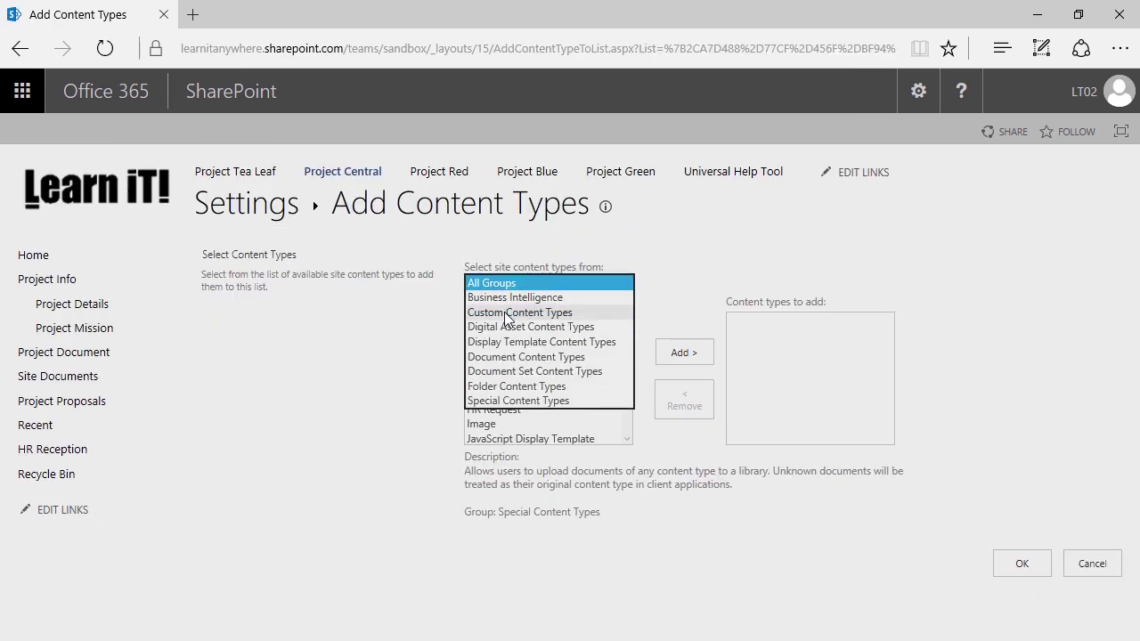
pyautogui.click(506, 314)
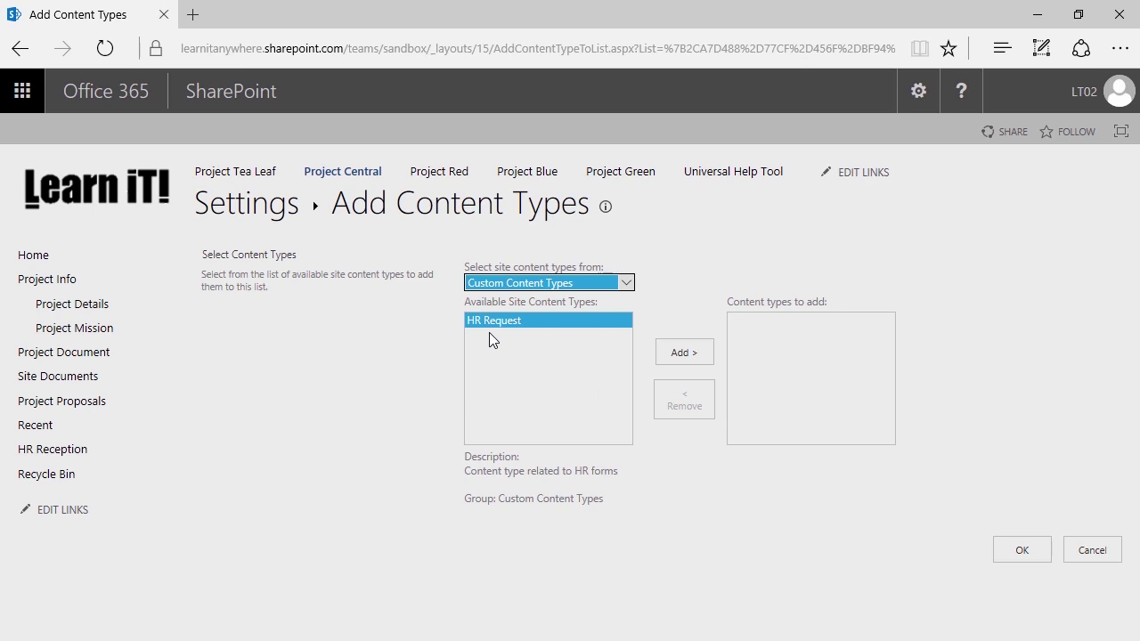
pyautogui.click(484, 317)
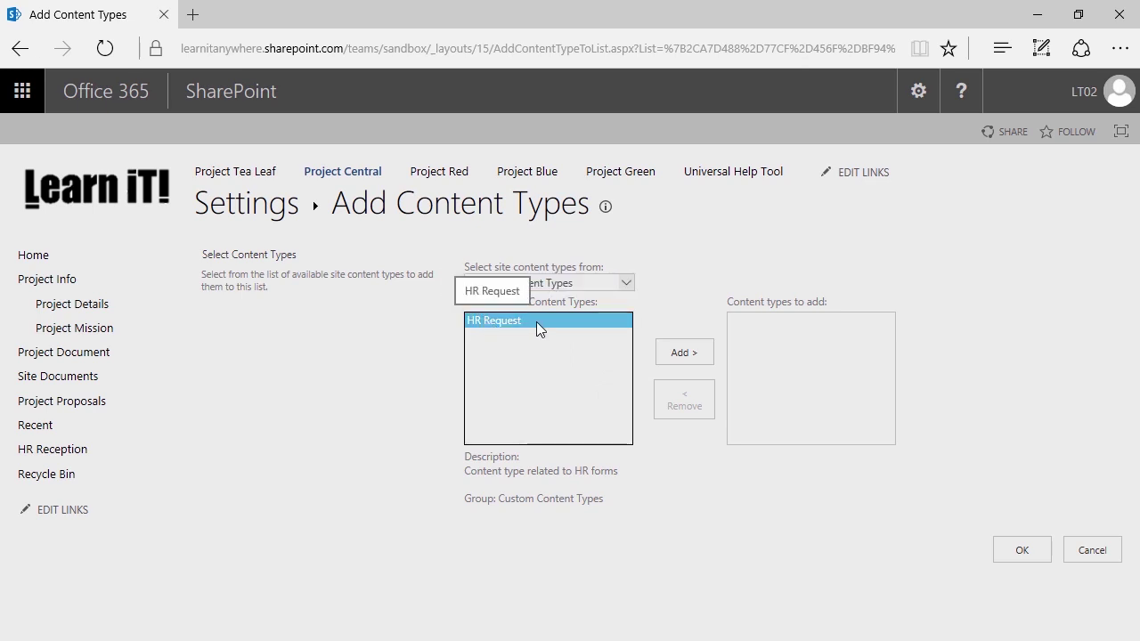
pyautogui.click(673, 357)
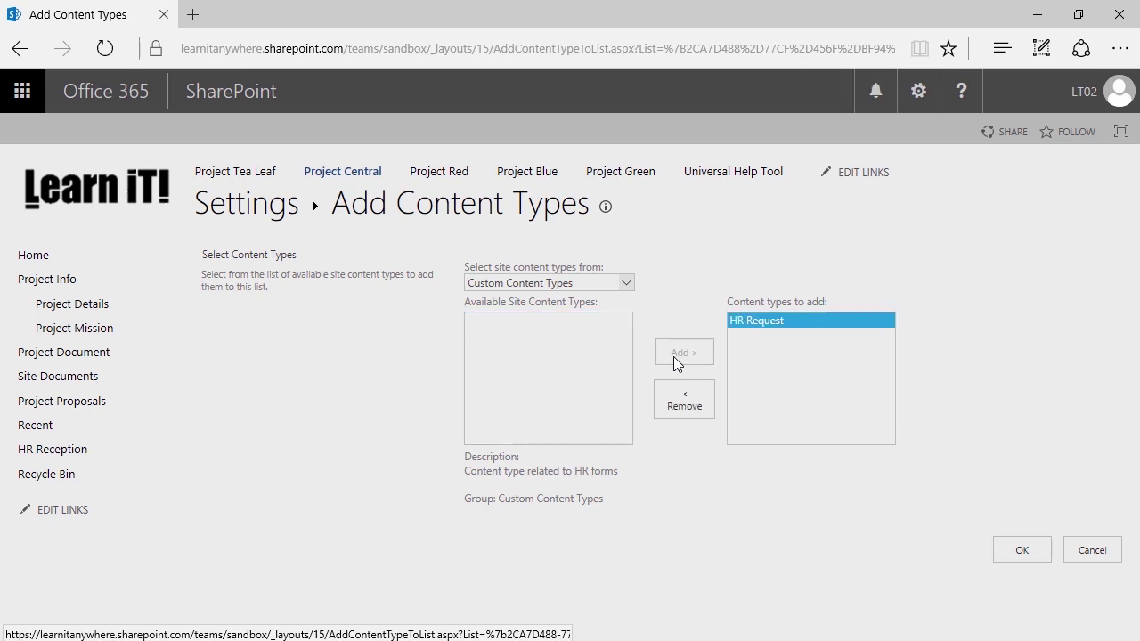
pyautogui.click(1028, 548)
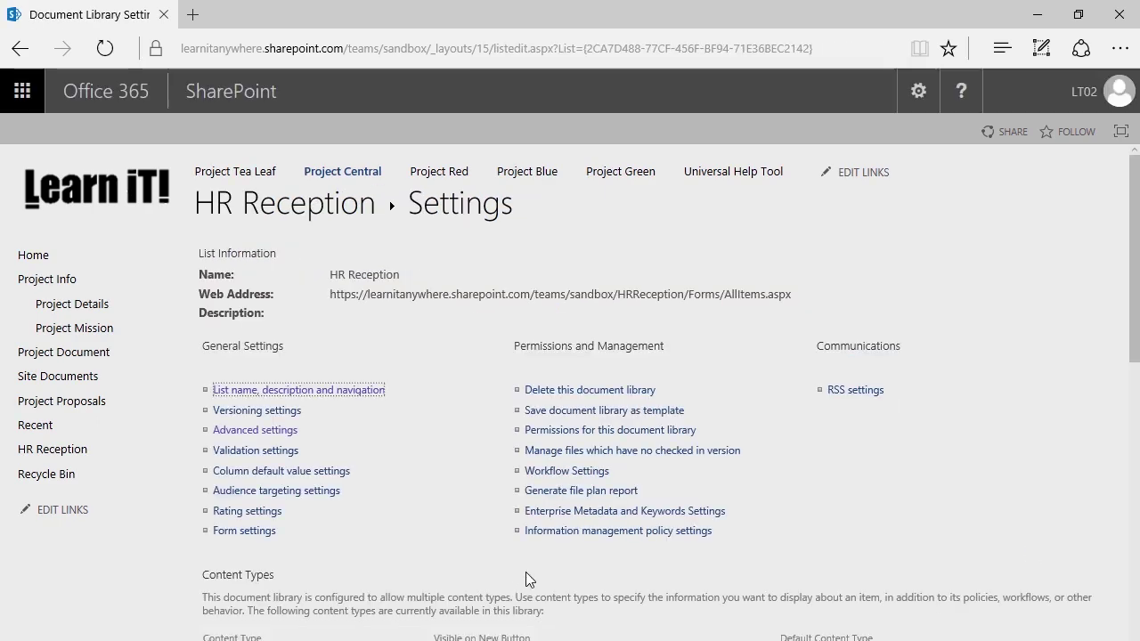
pyautogui.scroll(-2, 526, 572)
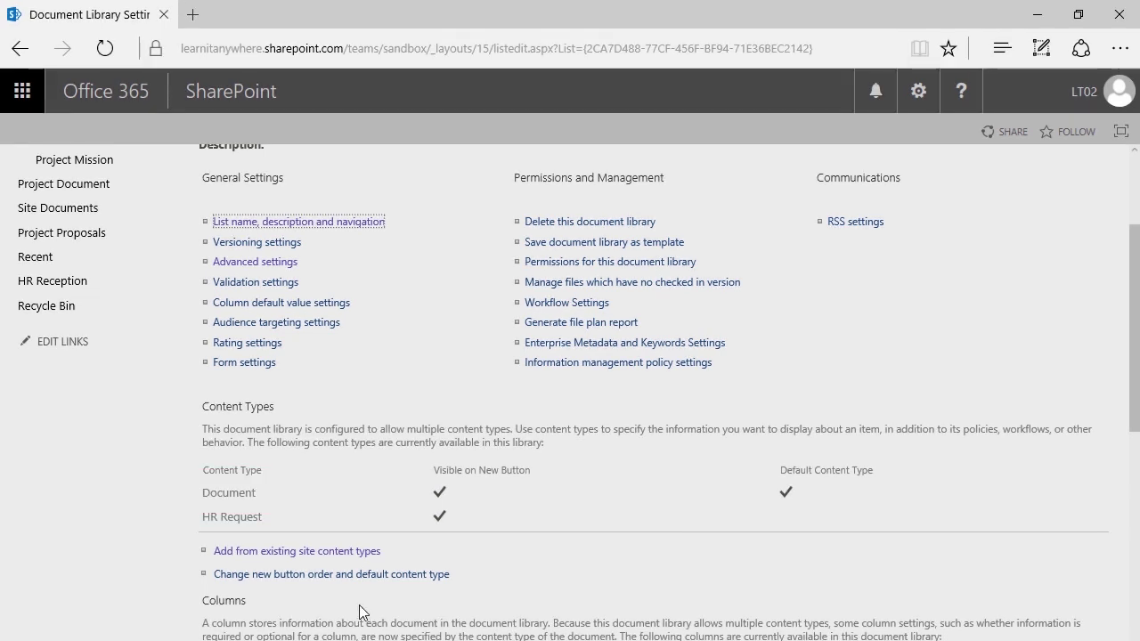
# - Set HR Request to position 1 in the New button order, making it the default
pyautogui.click(276, 575)
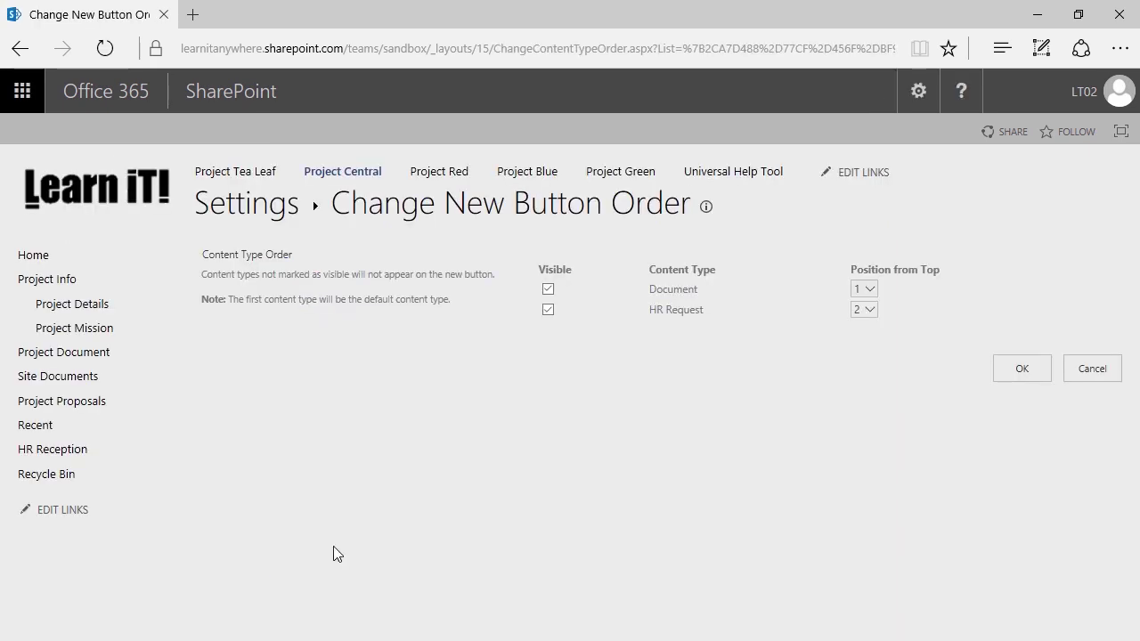
pyautogui.click(868, 312)
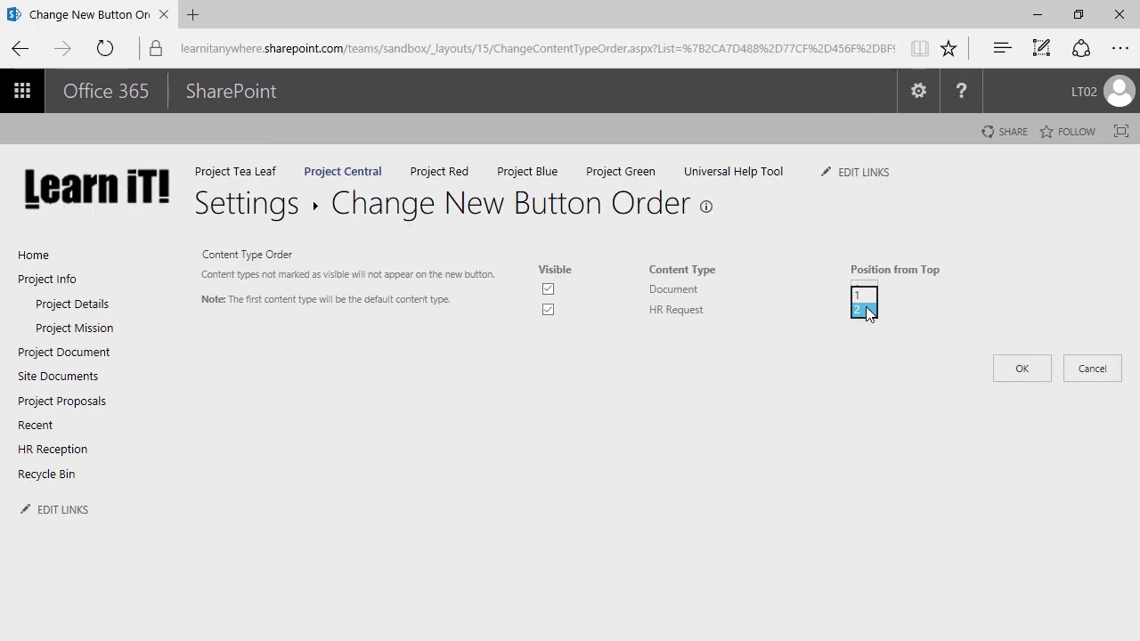
pyautogui.click(865, 296)
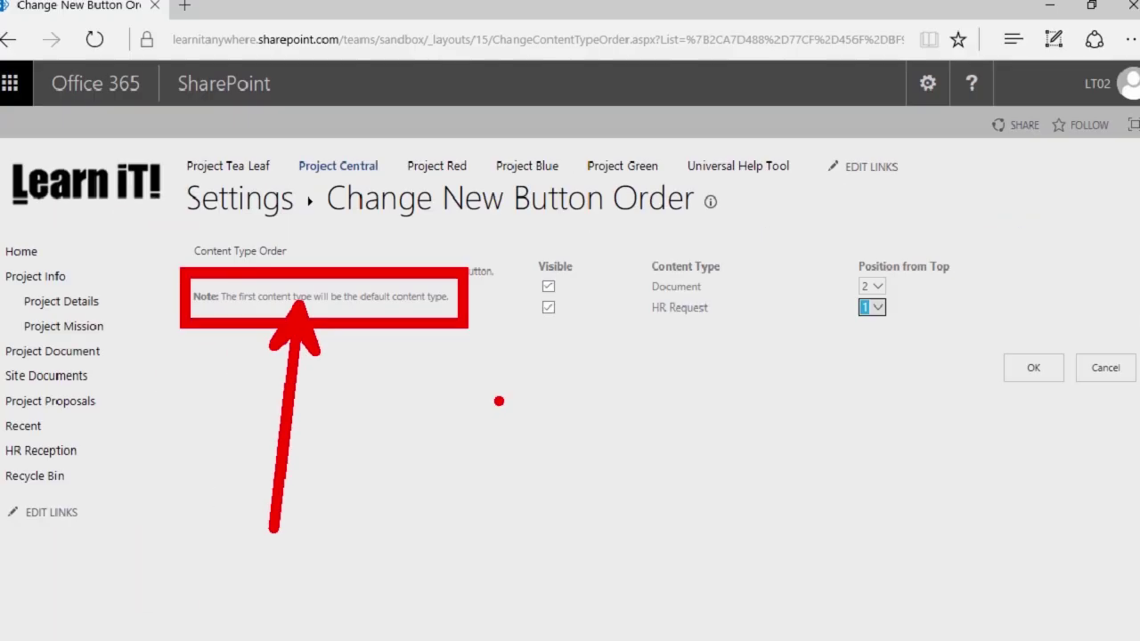
pyautogui.click(1015, 369)
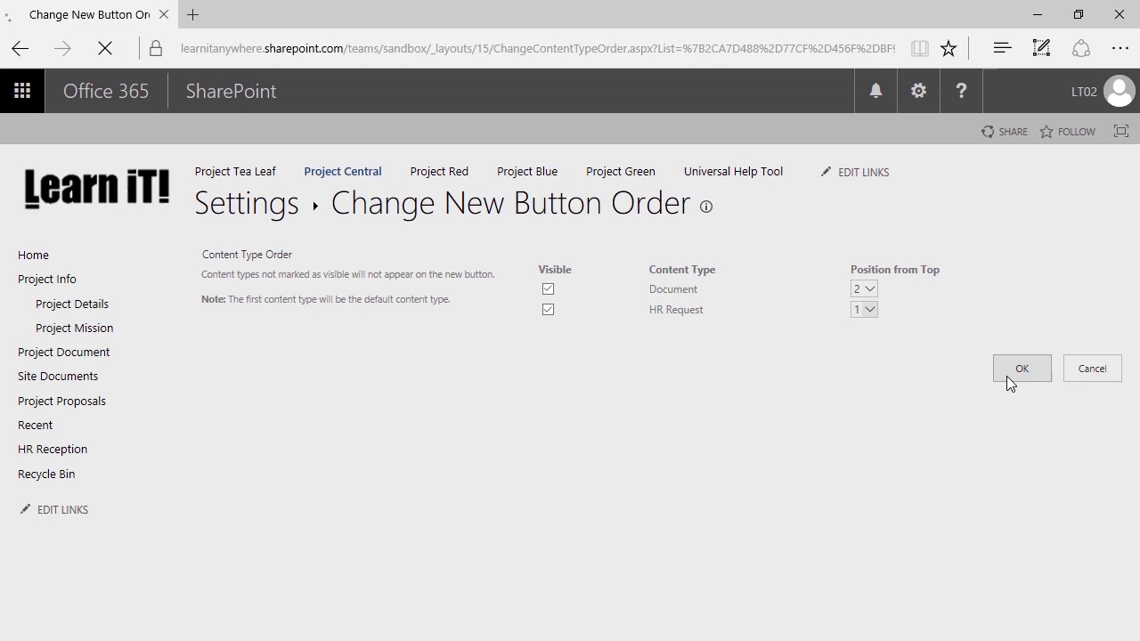
pyautogui.scroll(-2, 370, 403)
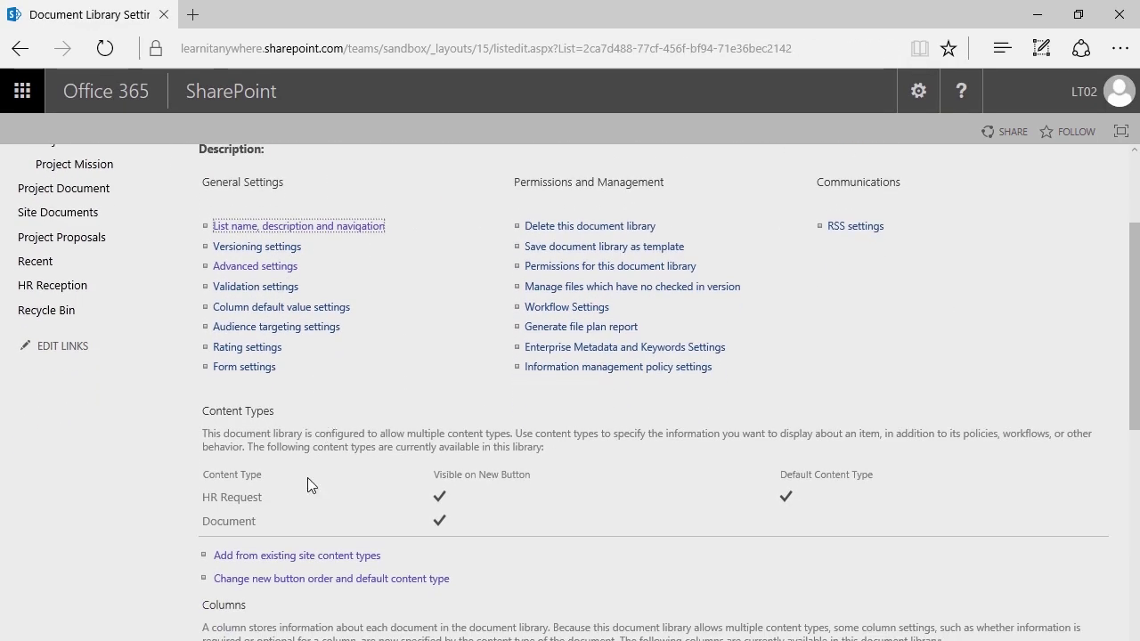
# - Delete the Document content type from HR Reception and confirm the deletion
pyautogui.click(219, 526)
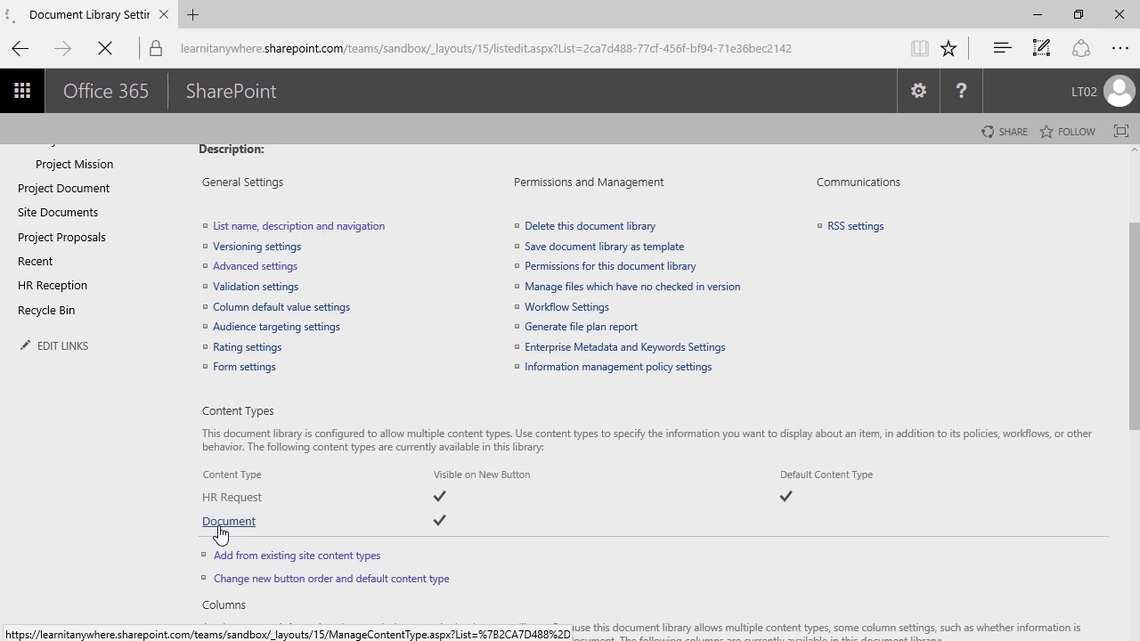
pyautogui.scroll(-1, 743, 449)
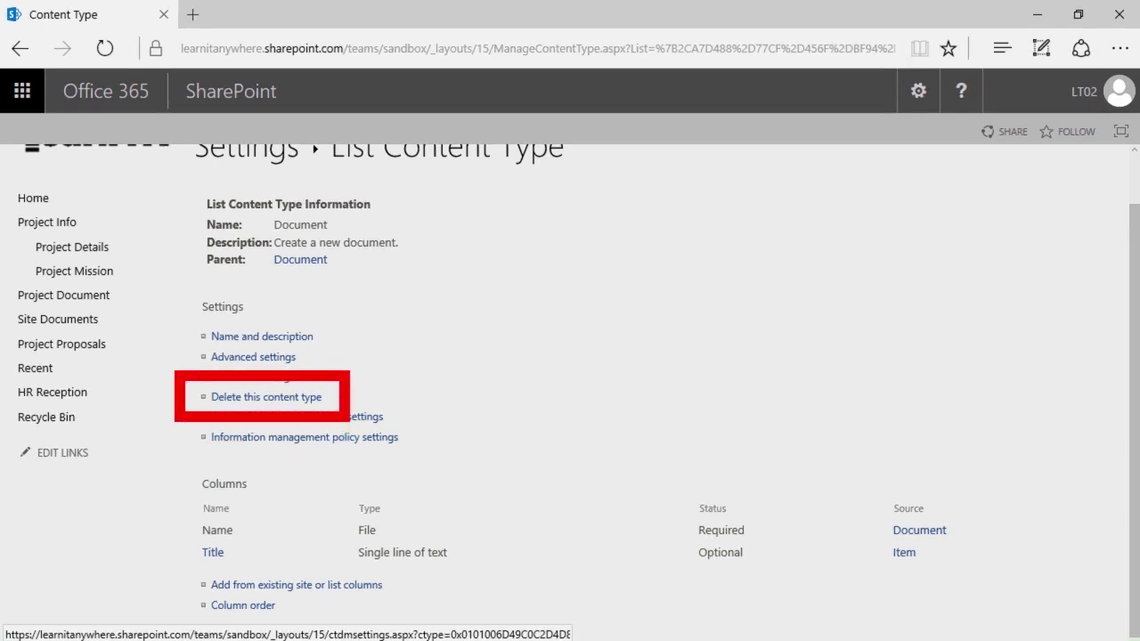
pyautogui.click(299, 399)
pyautogui.click(437, 360)
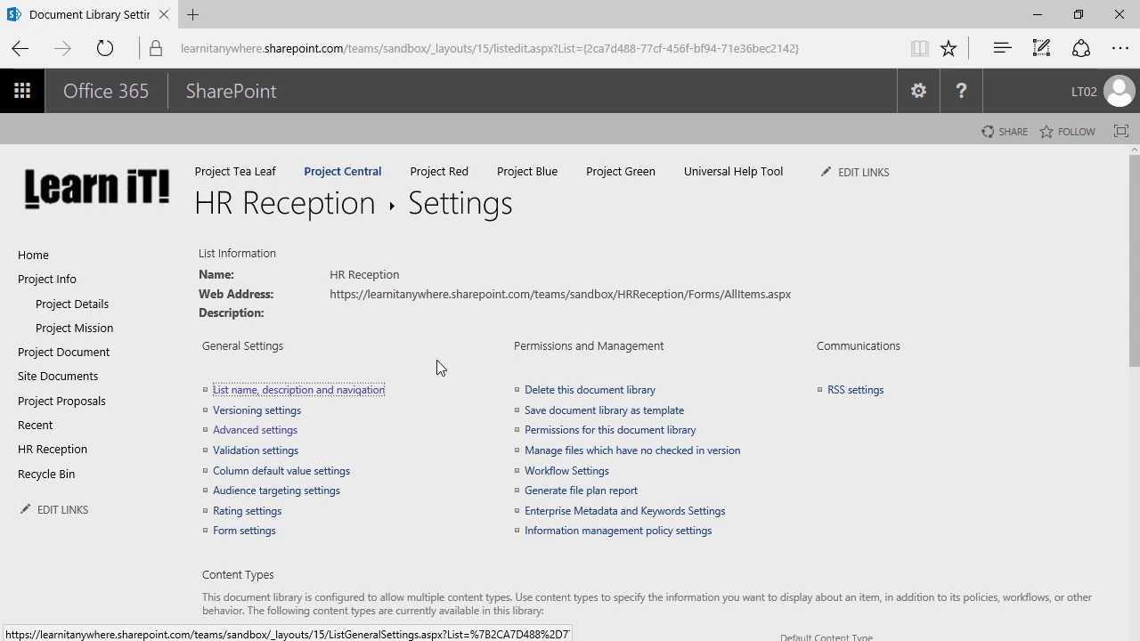
# - Return to the empty HR Reception library through its title link
pyautogui.scroll(-3, 405, 392)
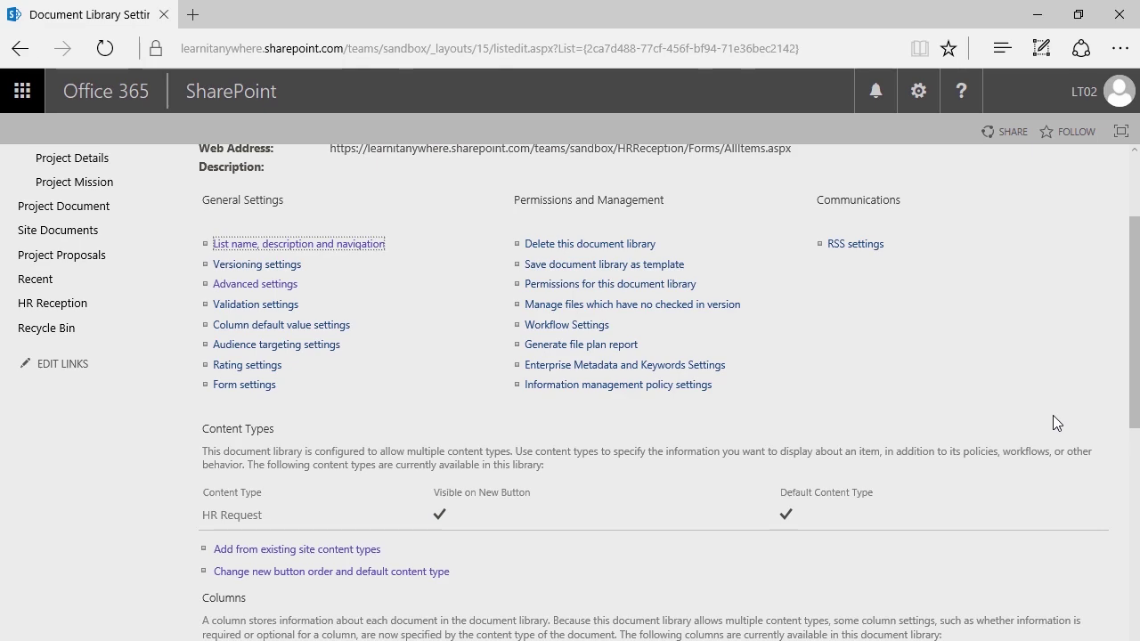
pyautogui.scroll(2, 921, 408)
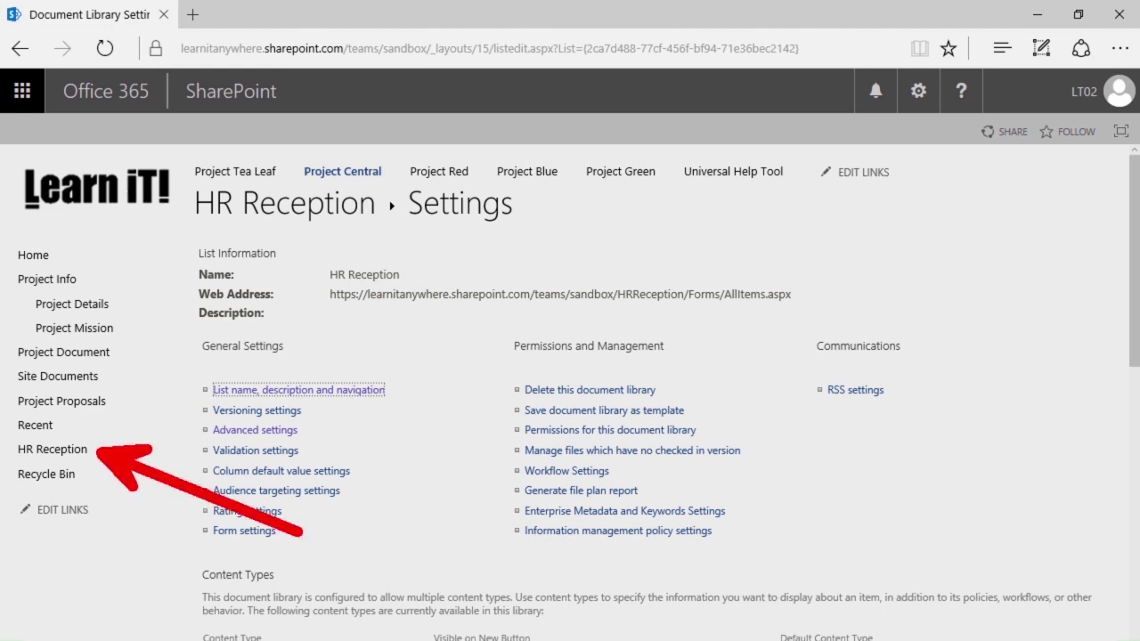
pyautogui.click(271, 205)
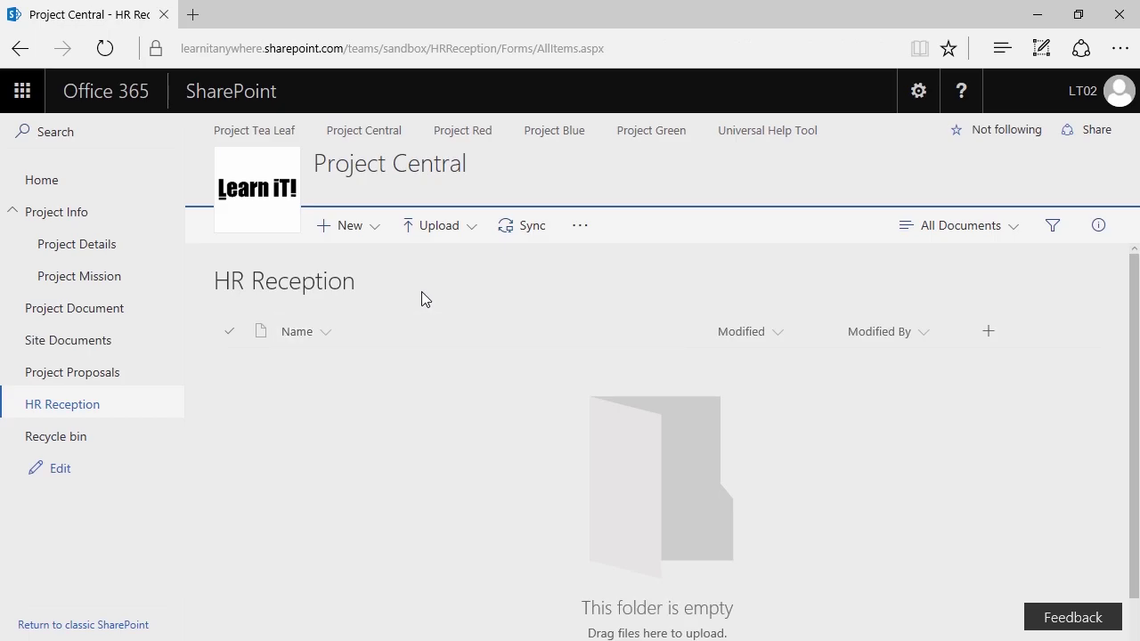
# - Create a new HR Request document from the HR Reception library's New menu
pyautogui.click(364, 233)
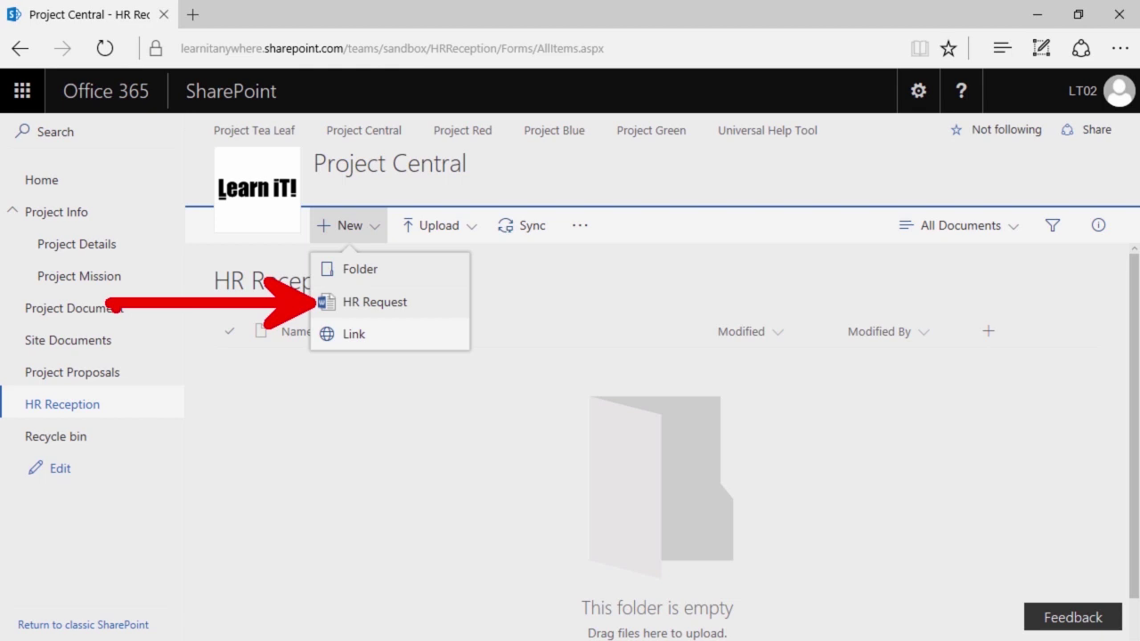
pyautogui.click(374, 312)
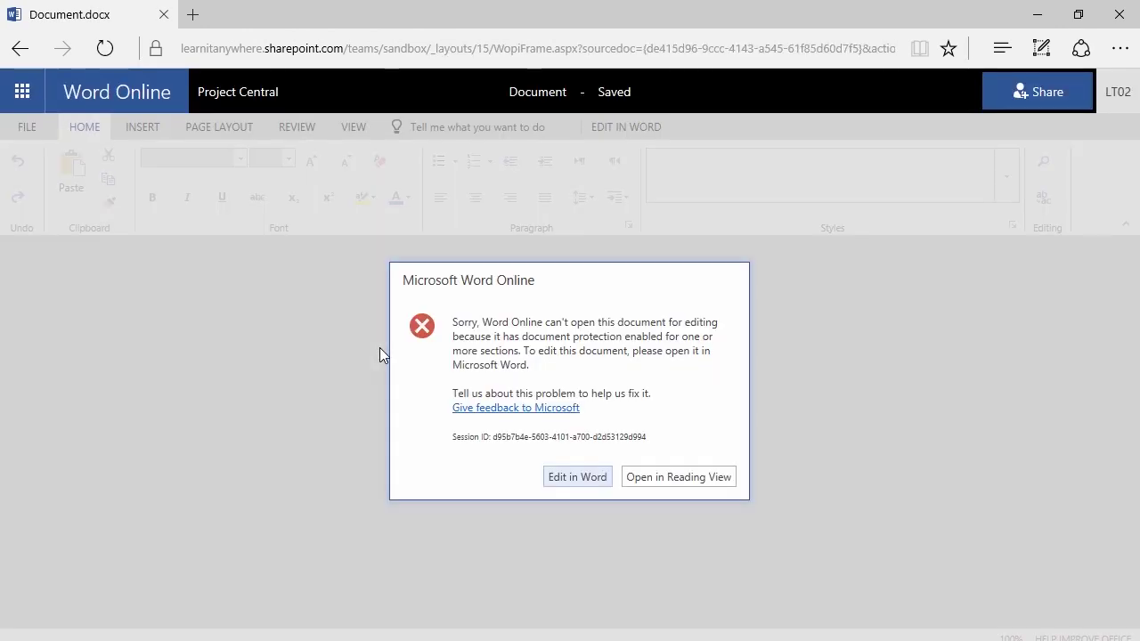
# - Open the document in desktop Word, signing in with the account e-mail and password
pyautogui.click(577, 477)
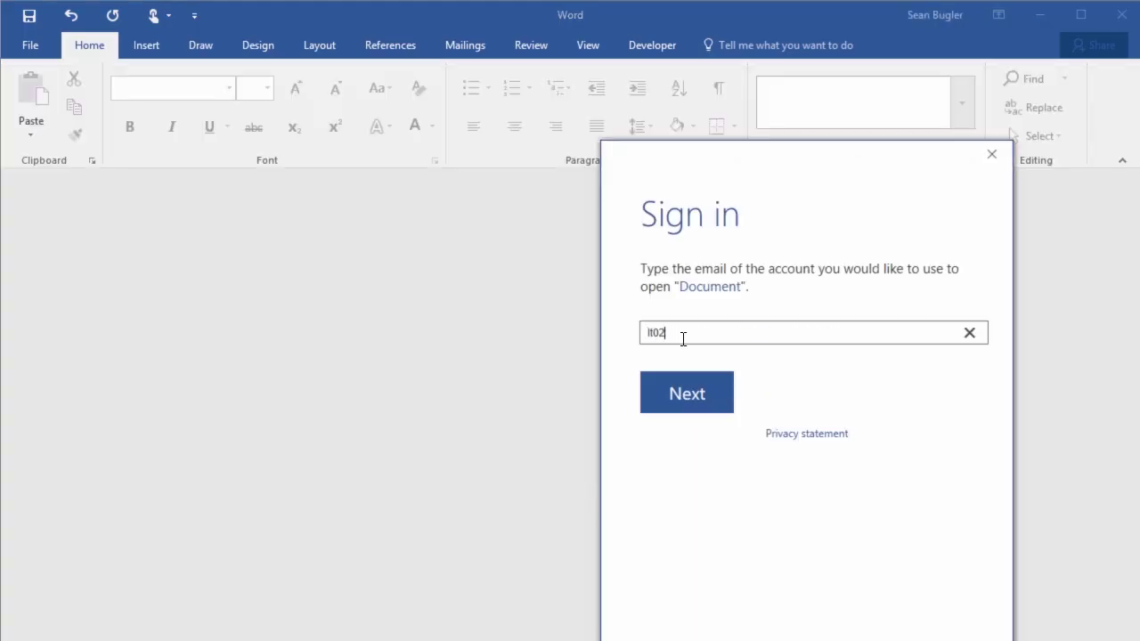
pyautogui.press('Return')
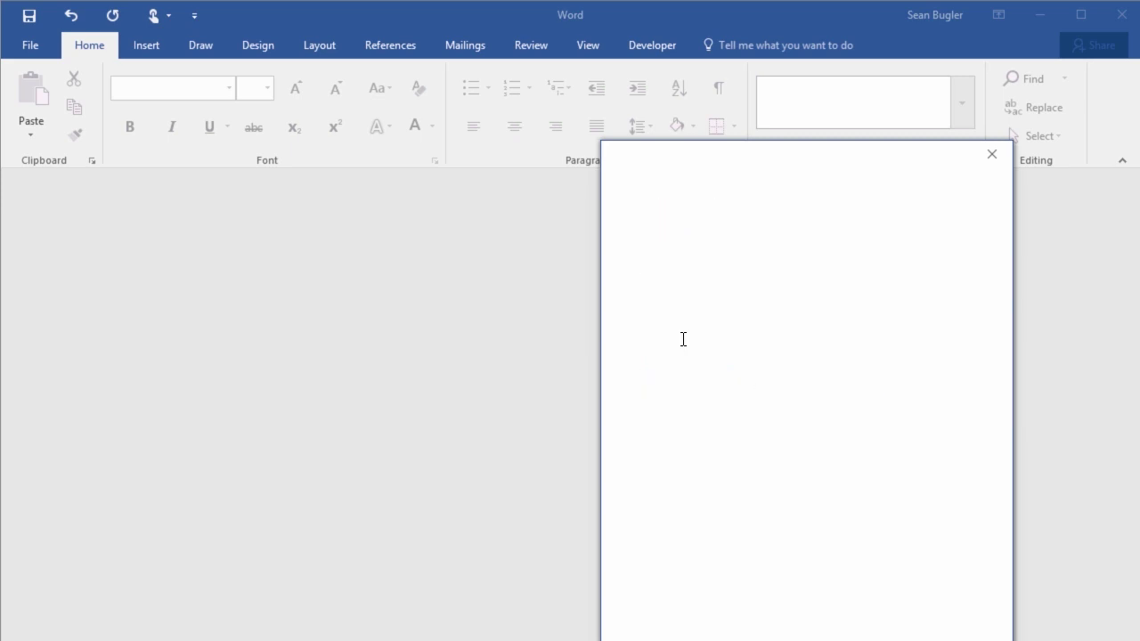
pyautogui.write('•••••••••')
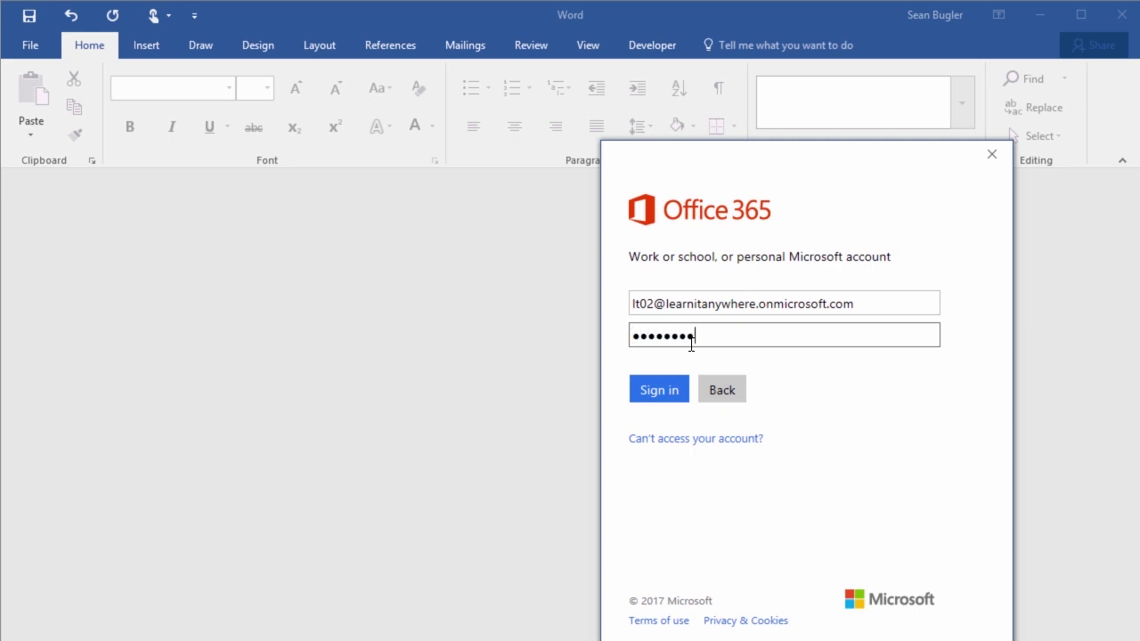
pyautogui.press('Return')
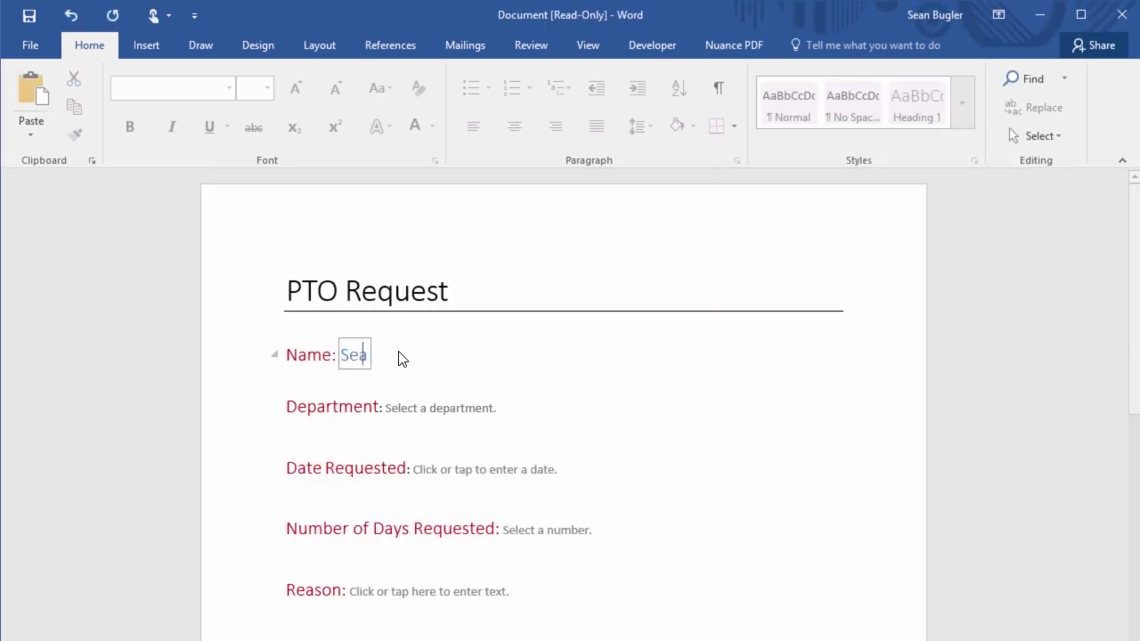
# - Fill the PTO Request with the employee's name, Executive department, 3/31/2017 and reason Vacation
pyautogui.click(455, 409)
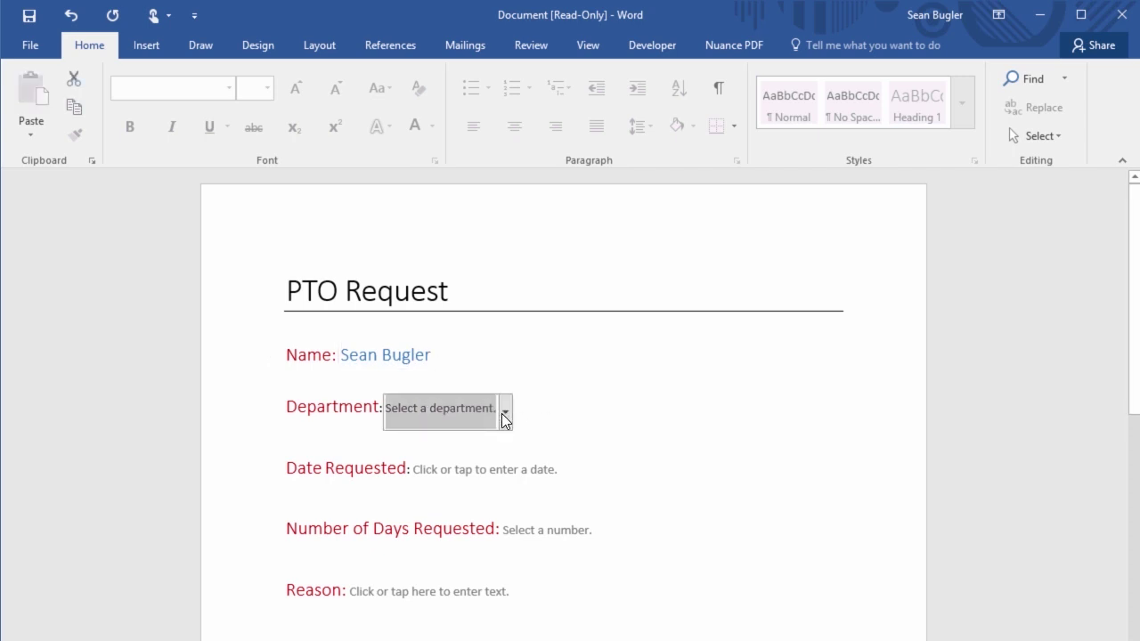
pyautogui.click(504, 411)
pyautogui.click(445, 473)
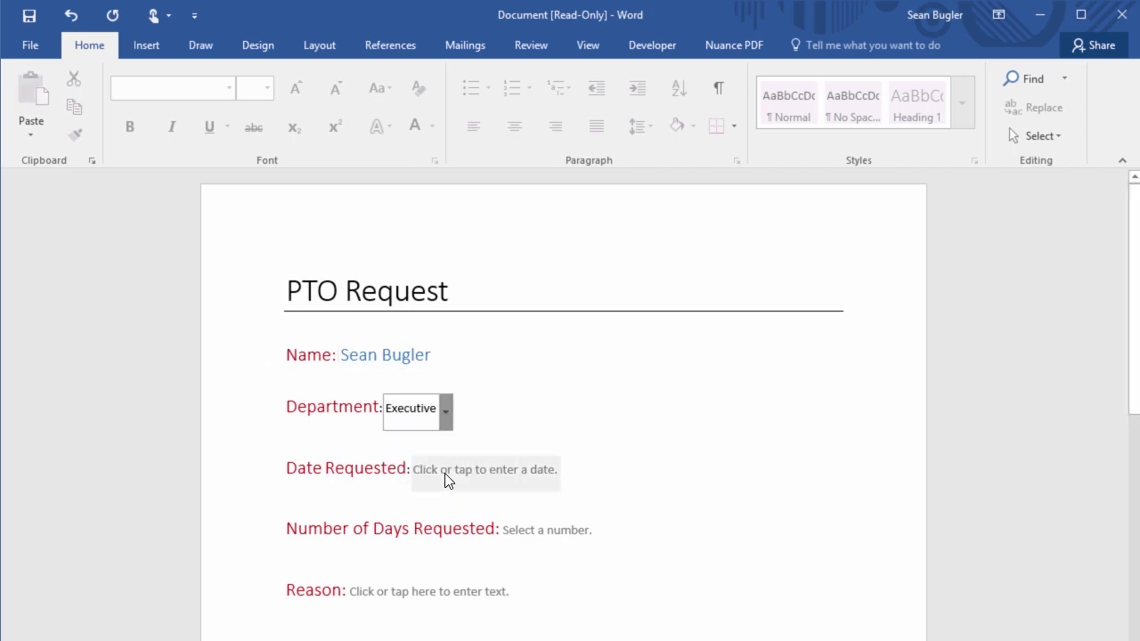
pyautogui.click(448, 480)
pyautogui.click(570, 472)
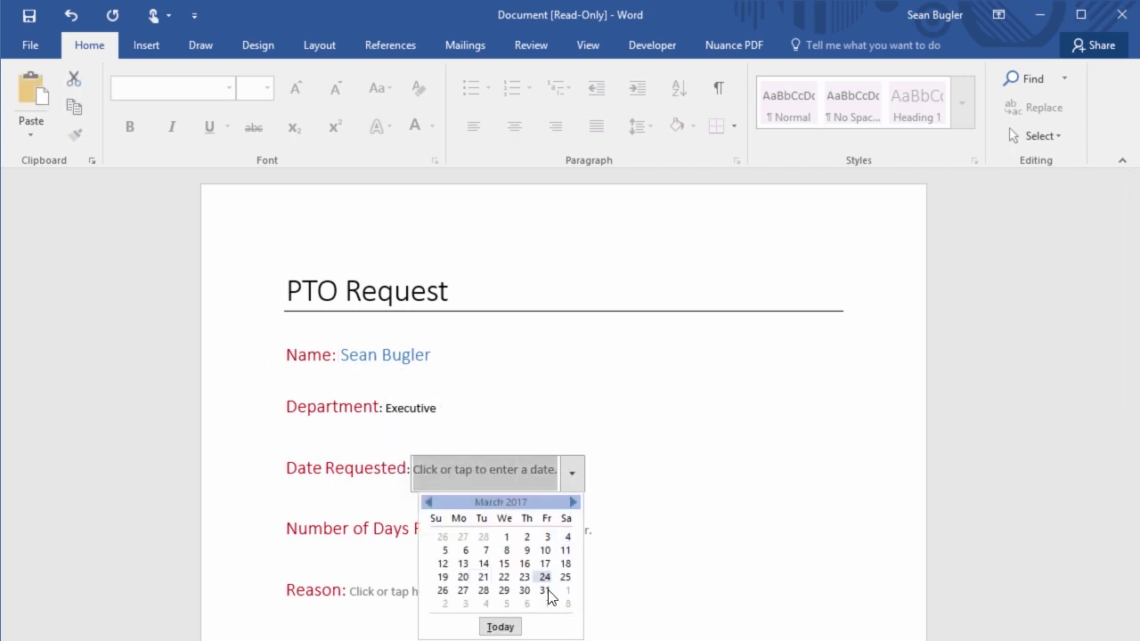
pyautogui.click(546, 590)
pyautogui.click(446, 593)
pyautogui.write('Vacation')
pyautogui.scroll(-1, 428, 465)
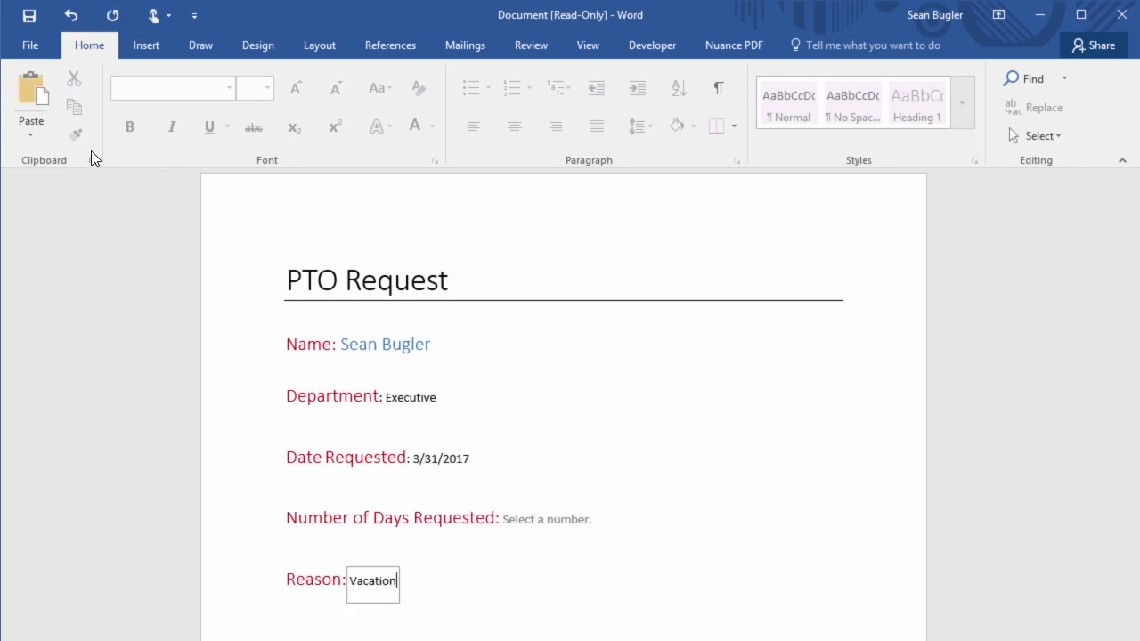
# - Try saving the filled form as a new file named 'Sean PTO'
pyautogui.click(30, 16)
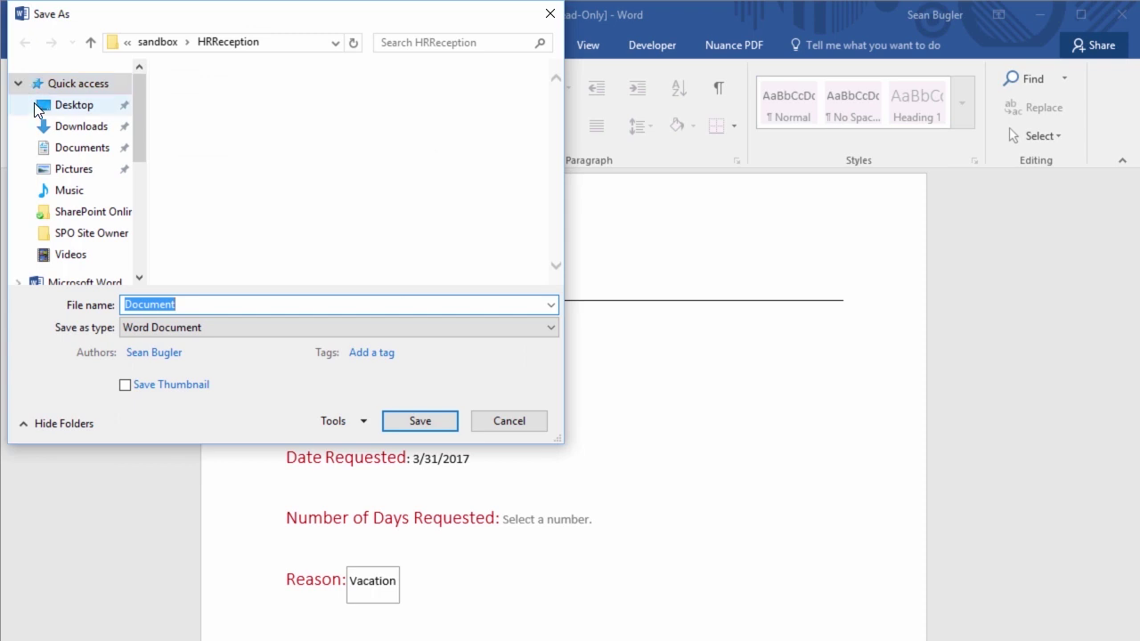
pyautogui.write('Sean PTO')
pyautogui.click(412, 420)
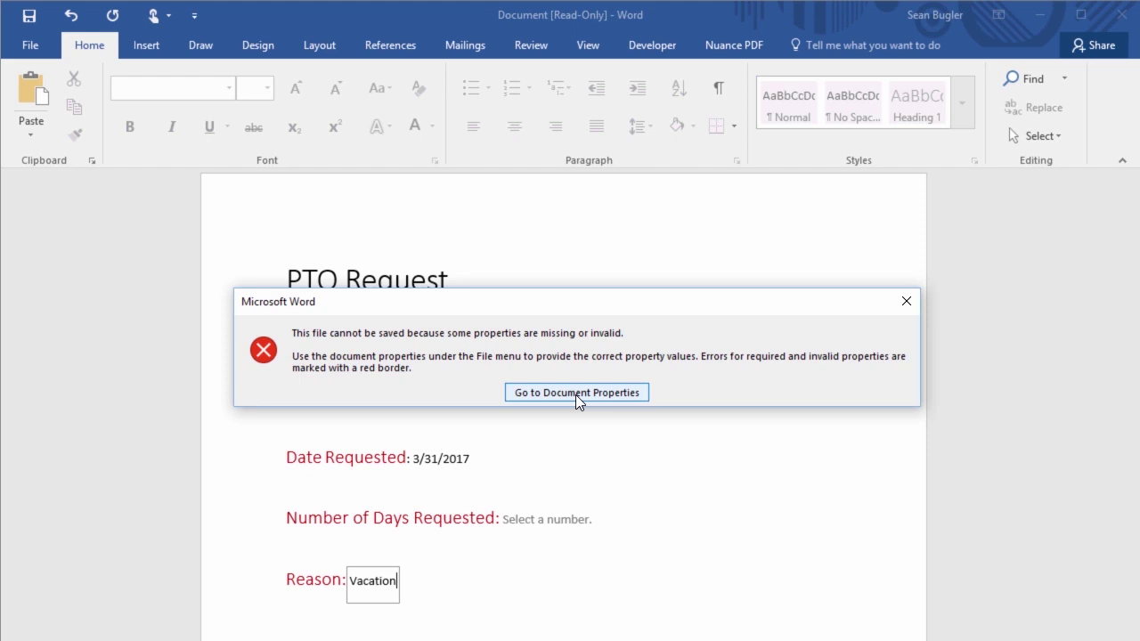
# - In Document Properties, tick End User for the required Learn iT! Division property and confirm
pyautogui.click(562, 394)
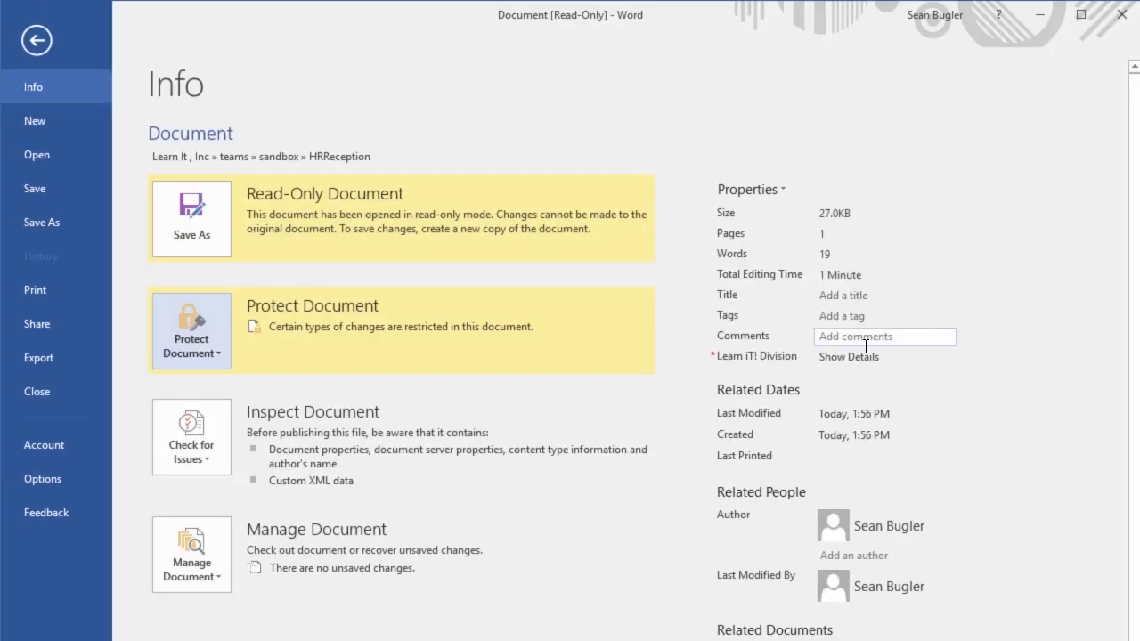
pyautogui.click(836, 358)
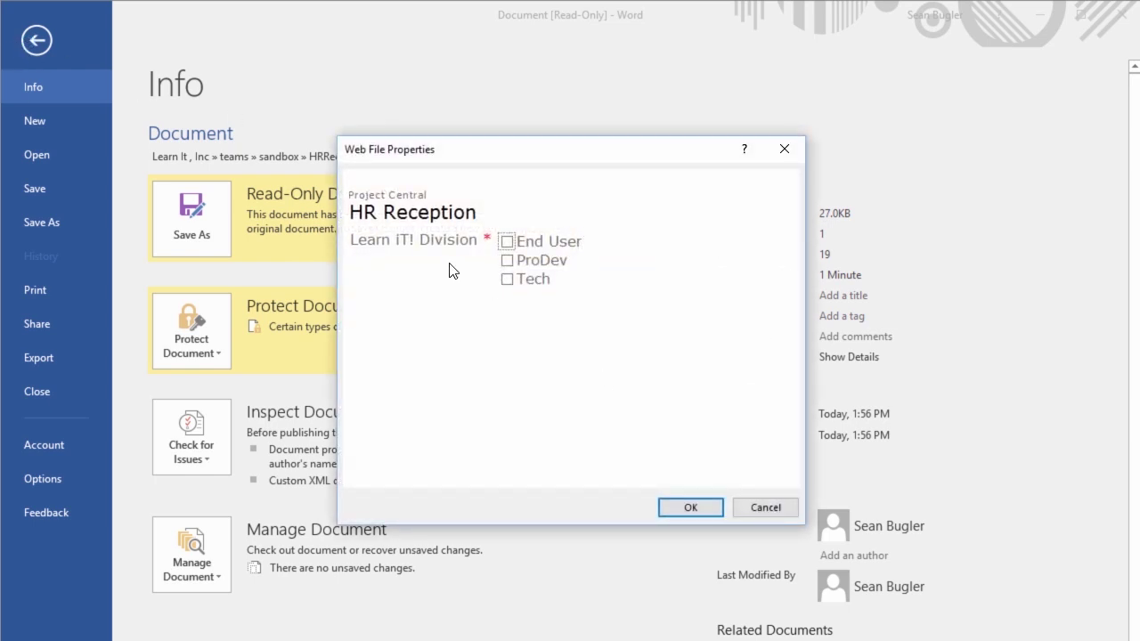
pyautogui.click(506, 247)
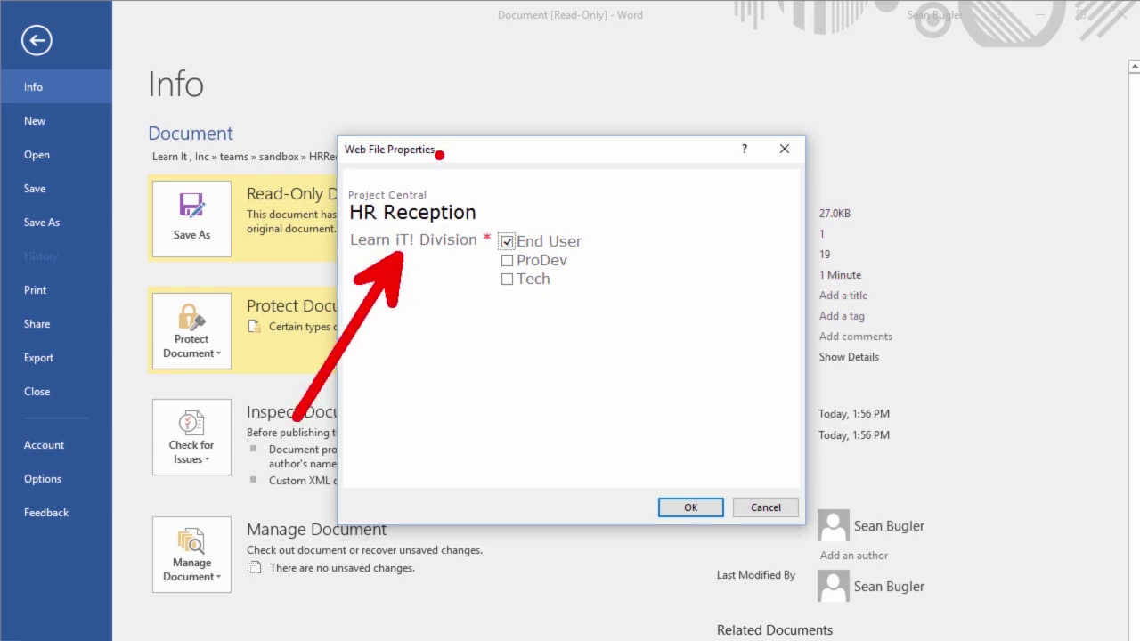
pyautogui.moveTo(466, 166)
pyautogui.mouseDown()
pyautogui.moveTo(433, 148)
pyautogui.moveTo(279, 122)
pyautogui.mouseUp()
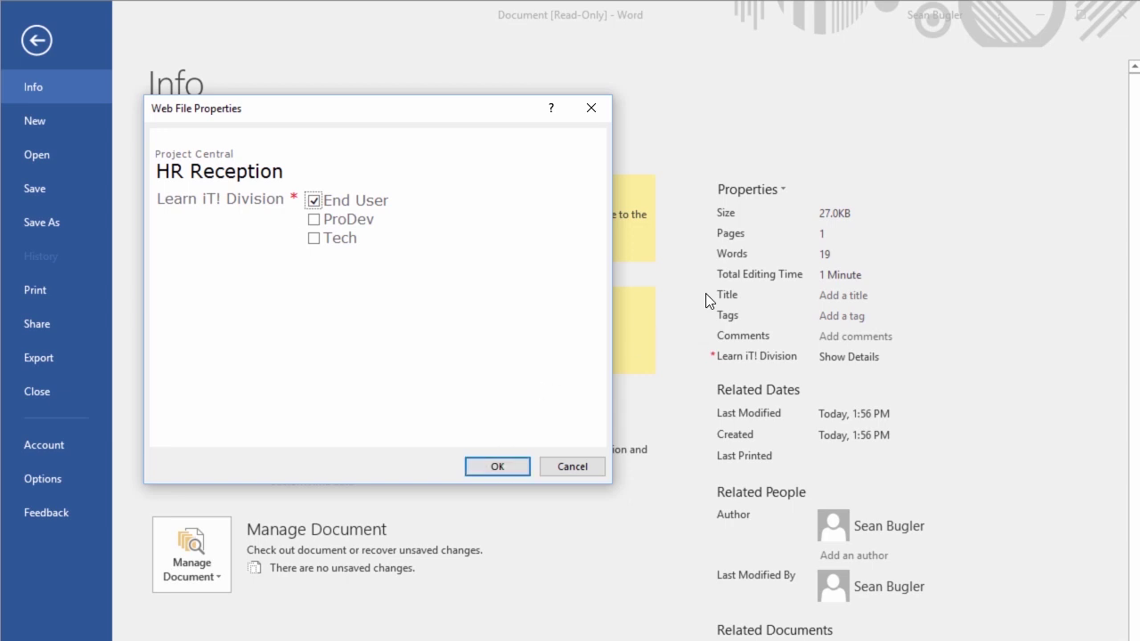
pyautogui.click(517, 469)
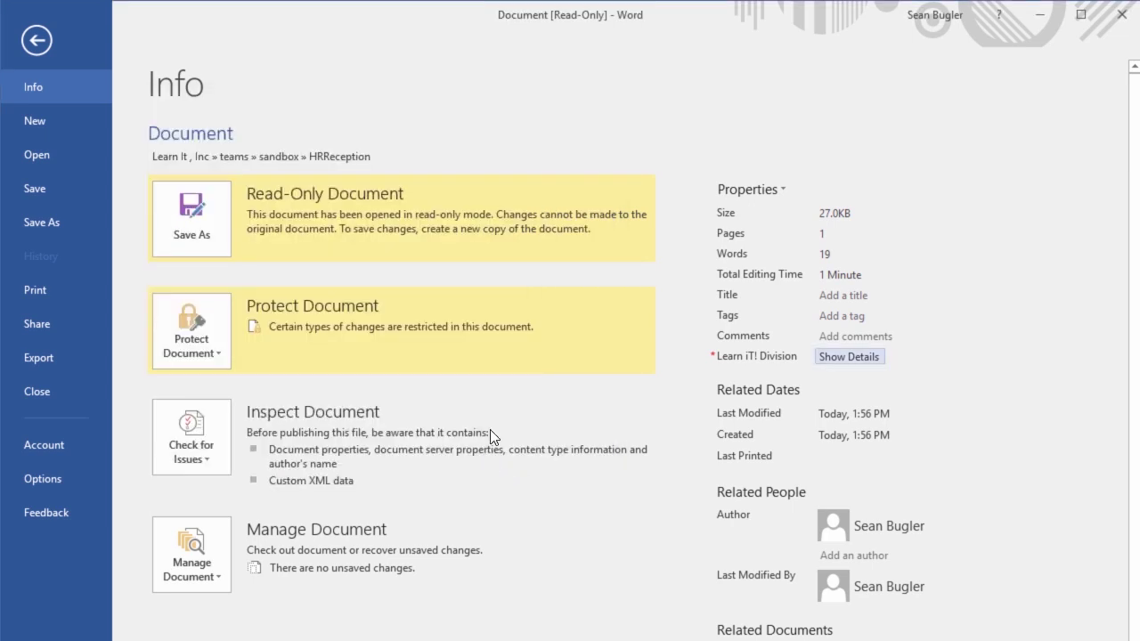
# - Save the document as 'SeanPTO' in the HRReception folder
pyautogui.click(192, 206)
pyautogui.click(485, 175)
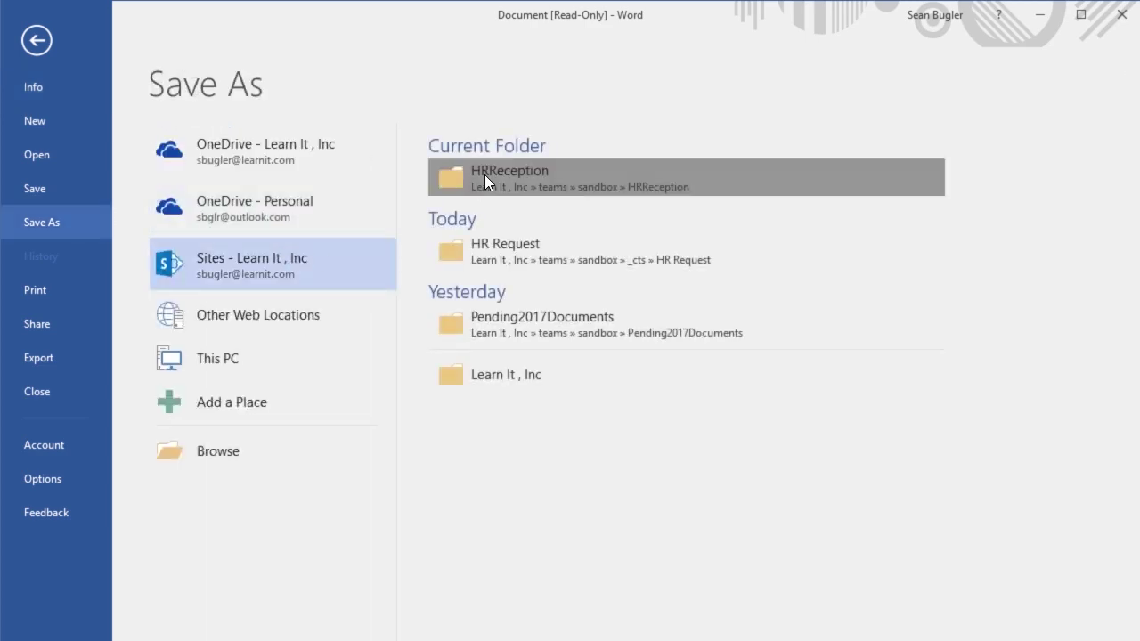
pyautogui.write('SeanPTO')
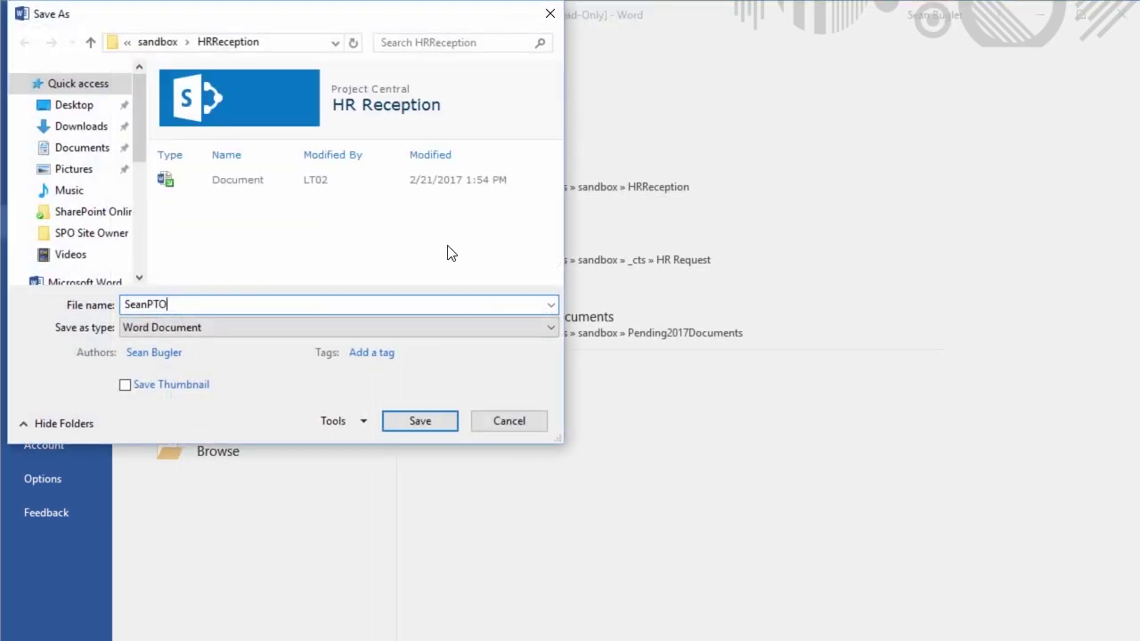
pyautogui.press('Return')
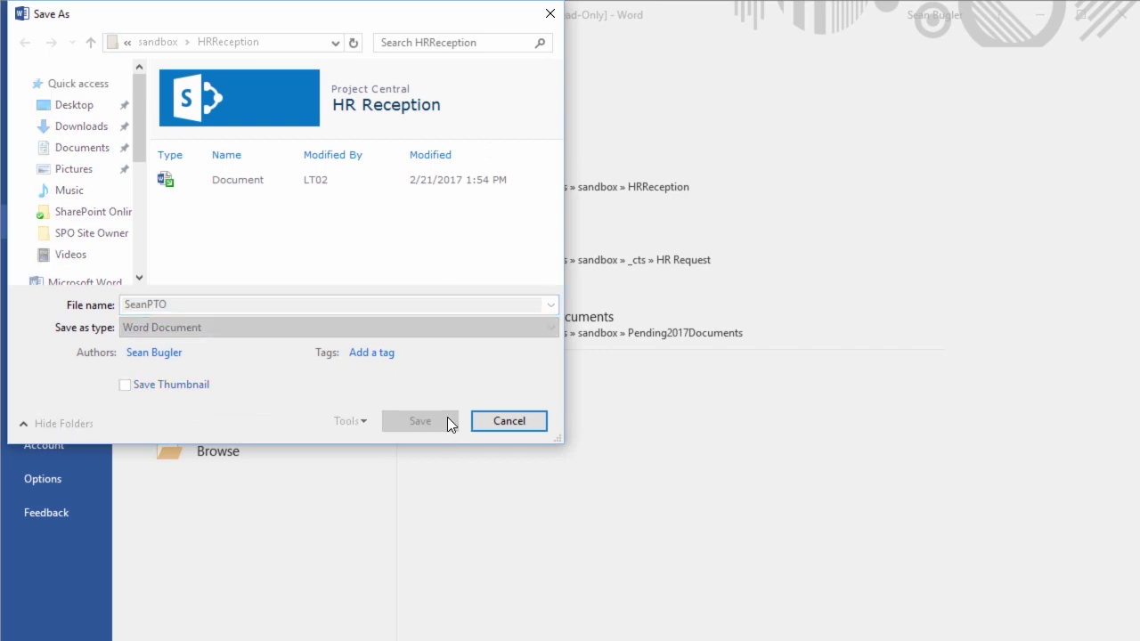
pyautogui.click(424, 417)
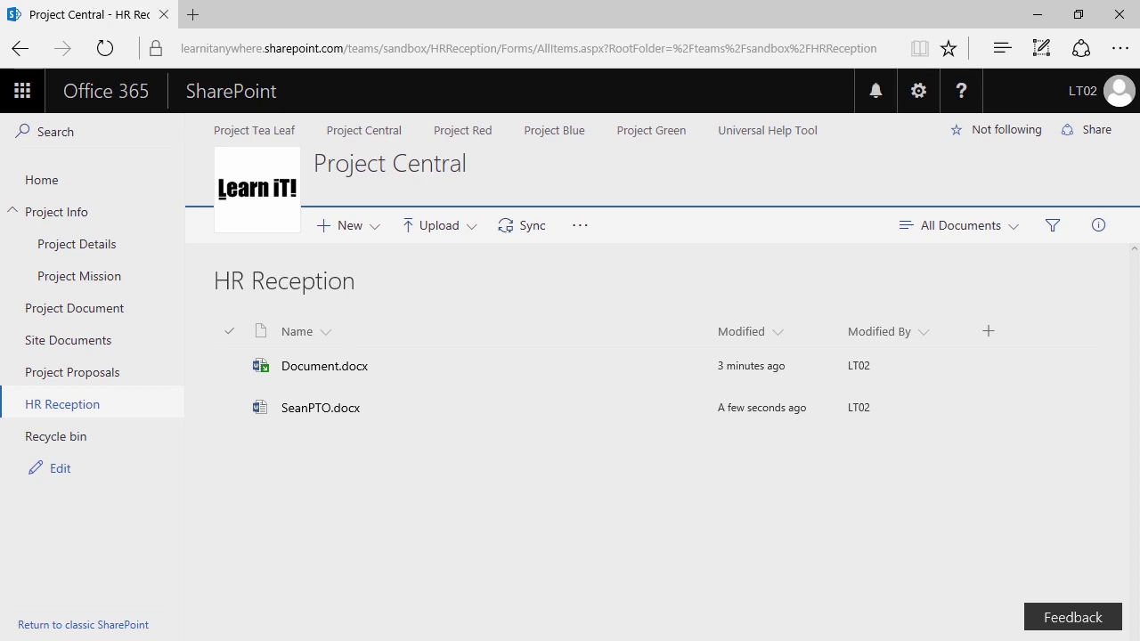
# - Launch Word with a blank document, then list HR Reception's New choices: Folder, HR Request, Link
pyautogui.press('super')
pyautogui.write('wor')
pyautogui.press('Return')
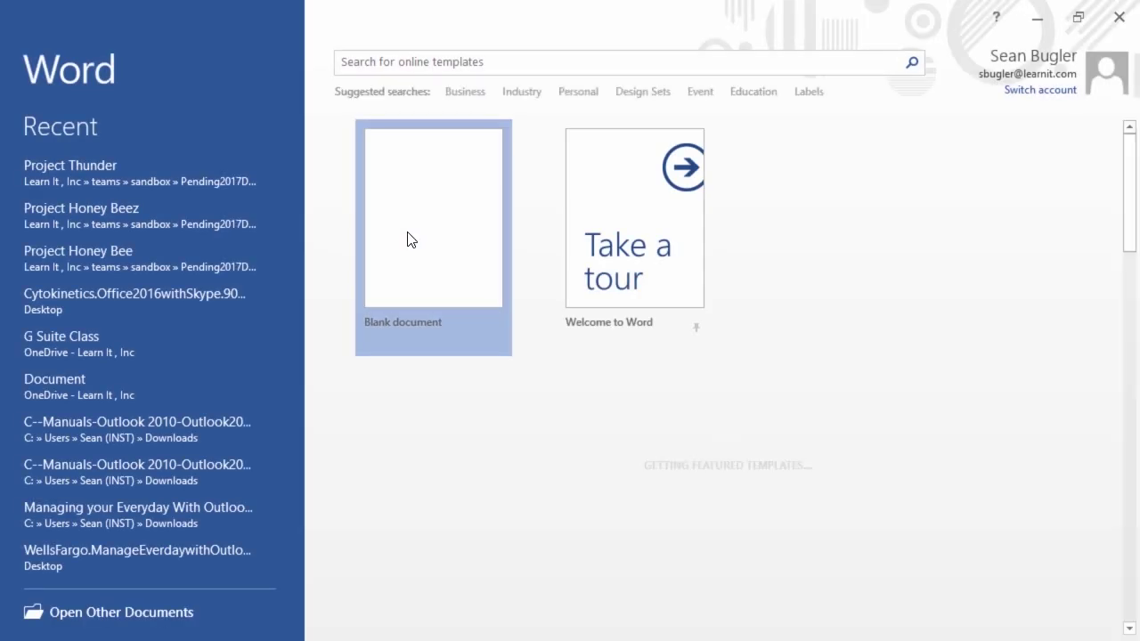
pyautogui.click(407, 240)
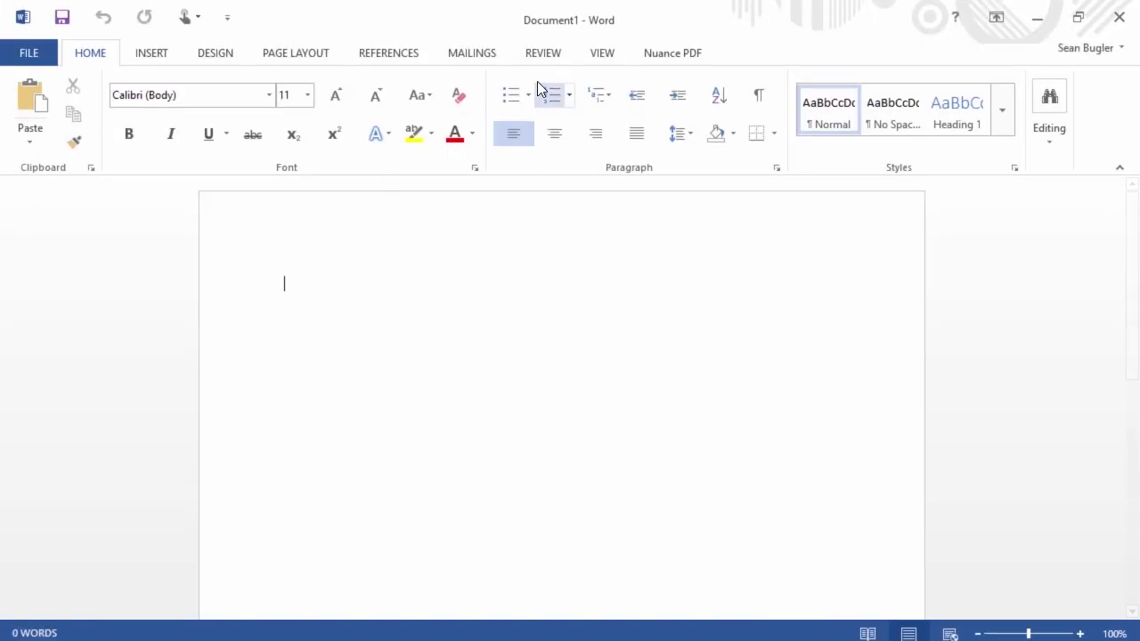
pyautogui.click(542, 52)
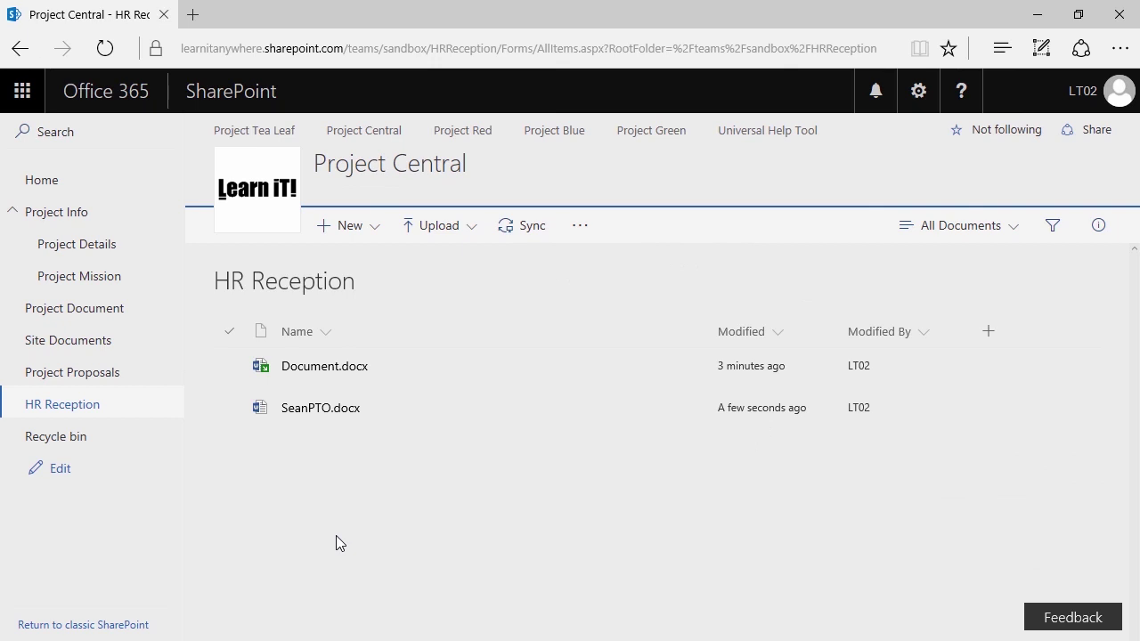
pyautogui.click(351, 225)
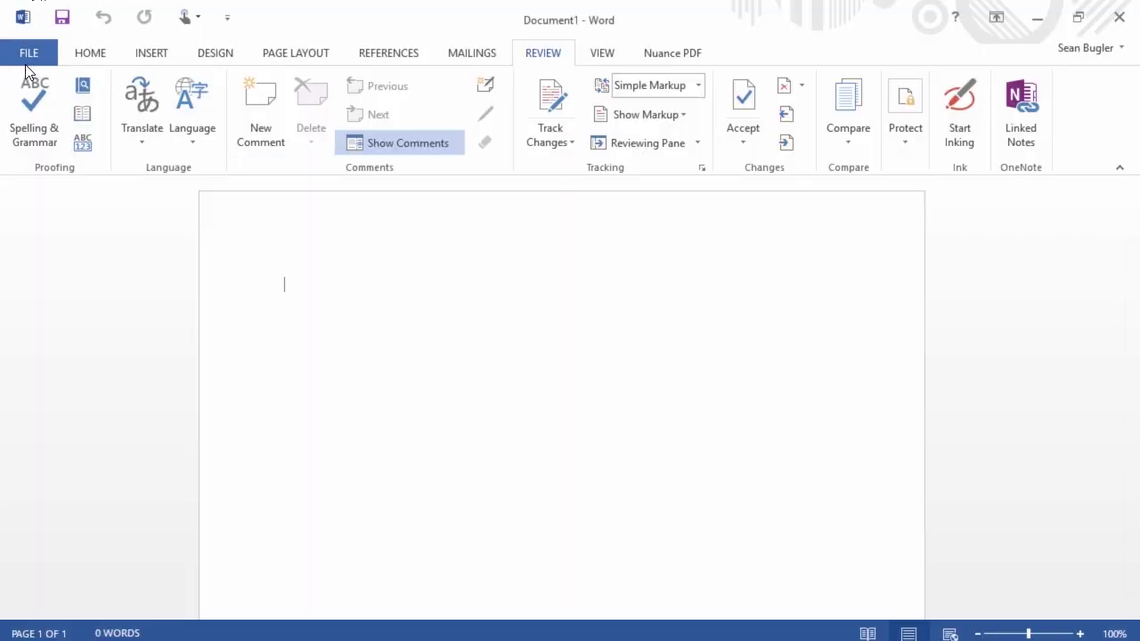
# - Review the blank document's properties on the File Info page, then minimize Word
pyautogui.click(29, 53)
pyautogui.click(52, 102)
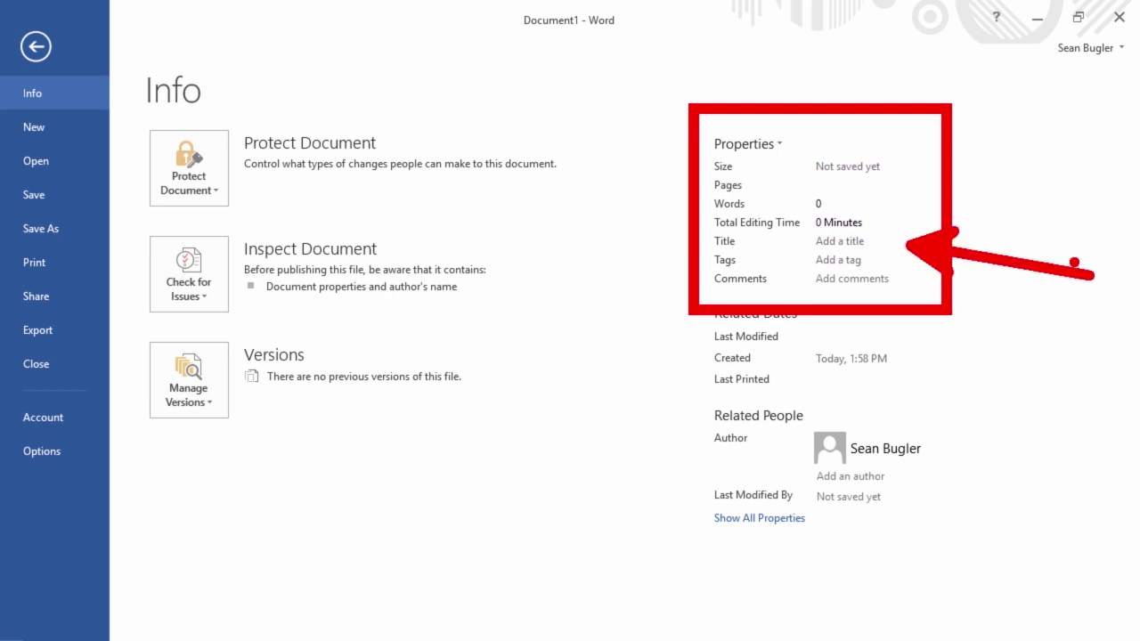
pyautogui.click(35, 46)
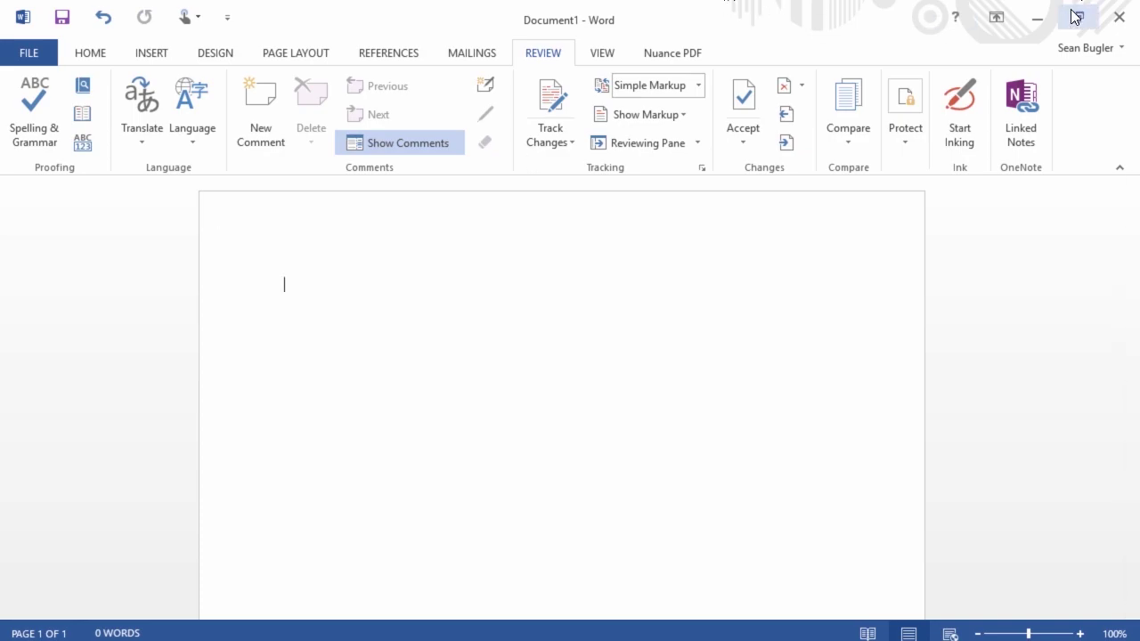
pyautogui.click(1041, 17)
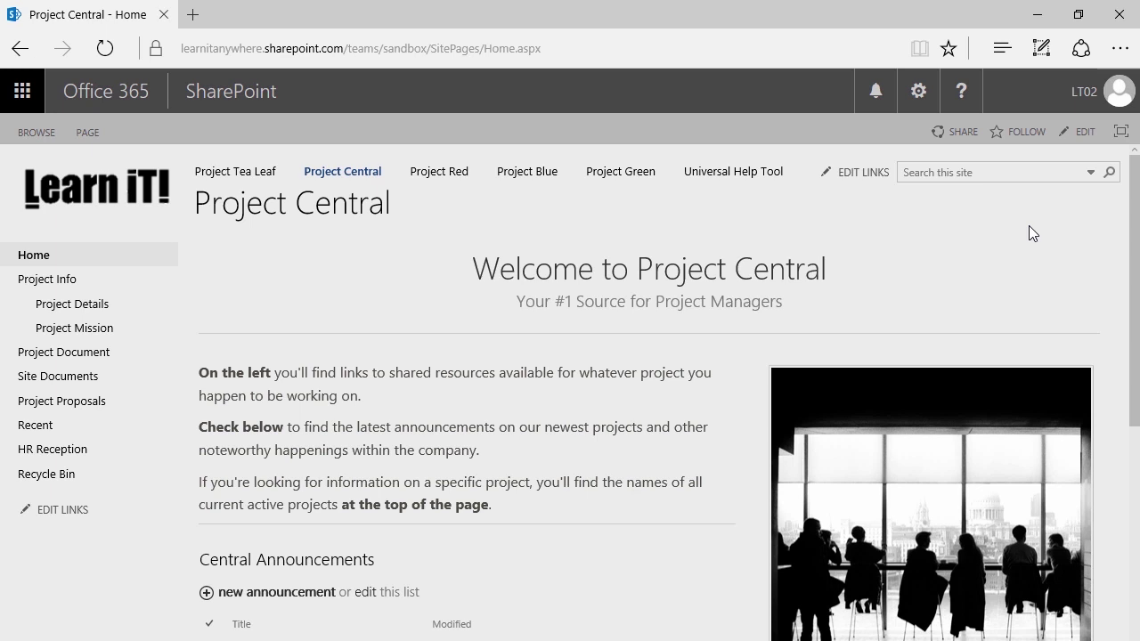
# - Follow the Project Central site with FOLLOW at the top right
pyautogui.click(999, 133)
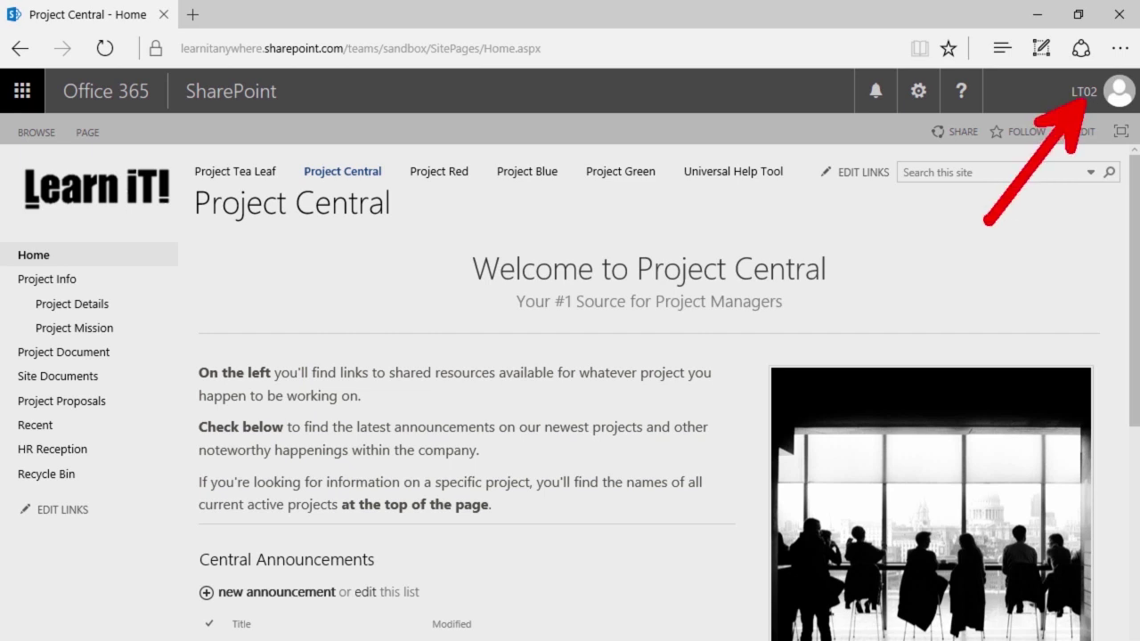
# - Open your About me profile in Delve from the account avatar menu
pyautogui.click(1104, 98)
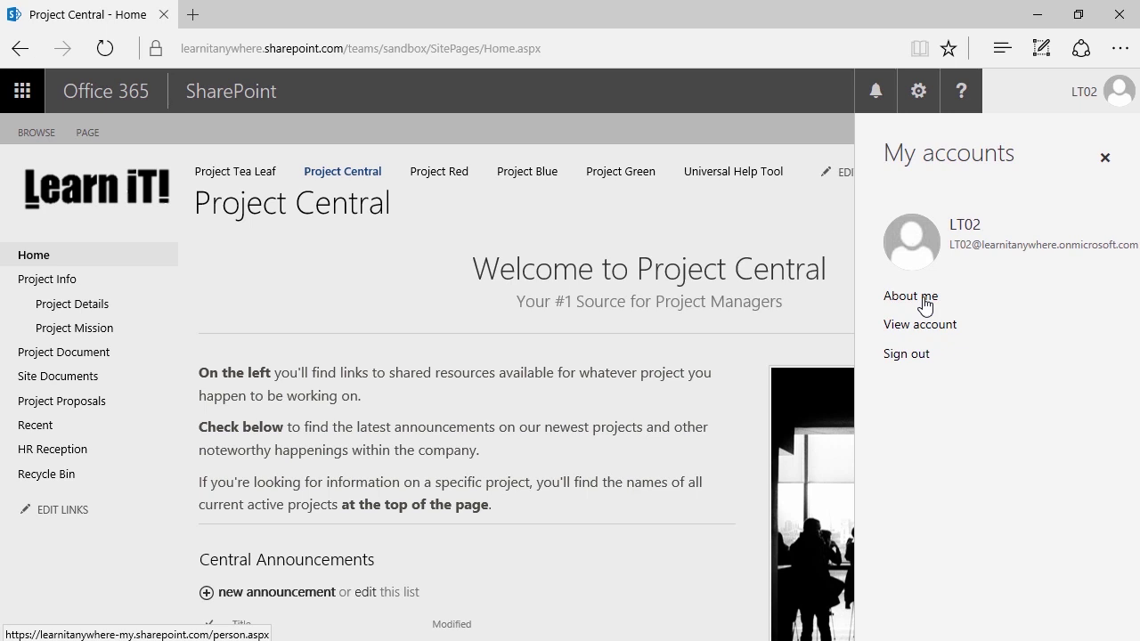
pyautogui.click(924, 299)
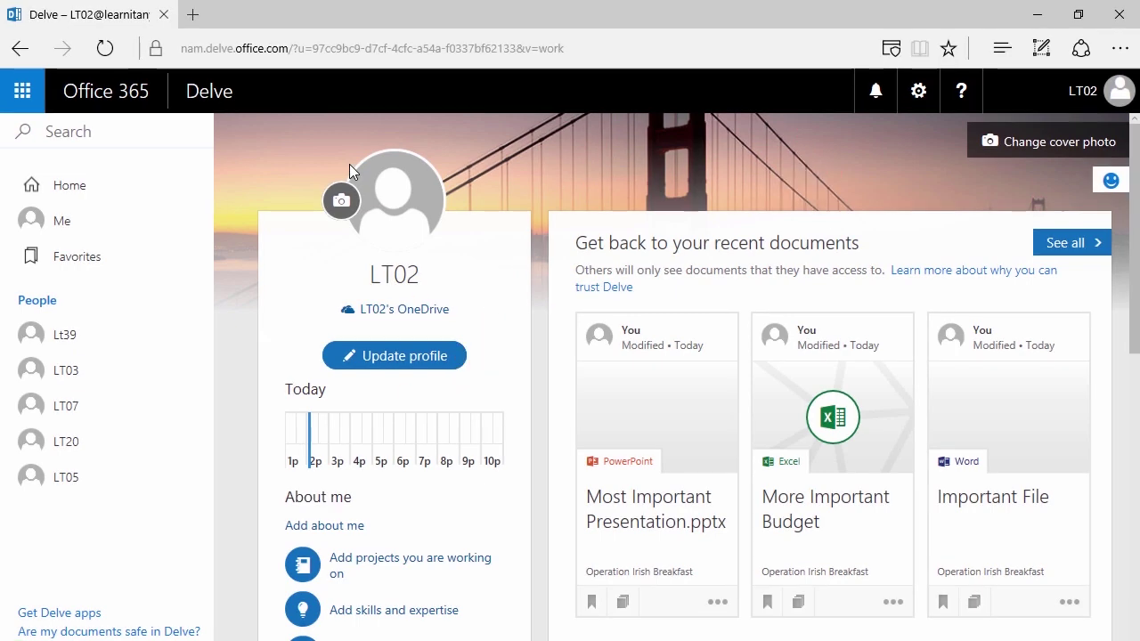
# - Open Update profile and jump to the Skills and expertise section
pyautogui.scroll(-3, 343, 145)
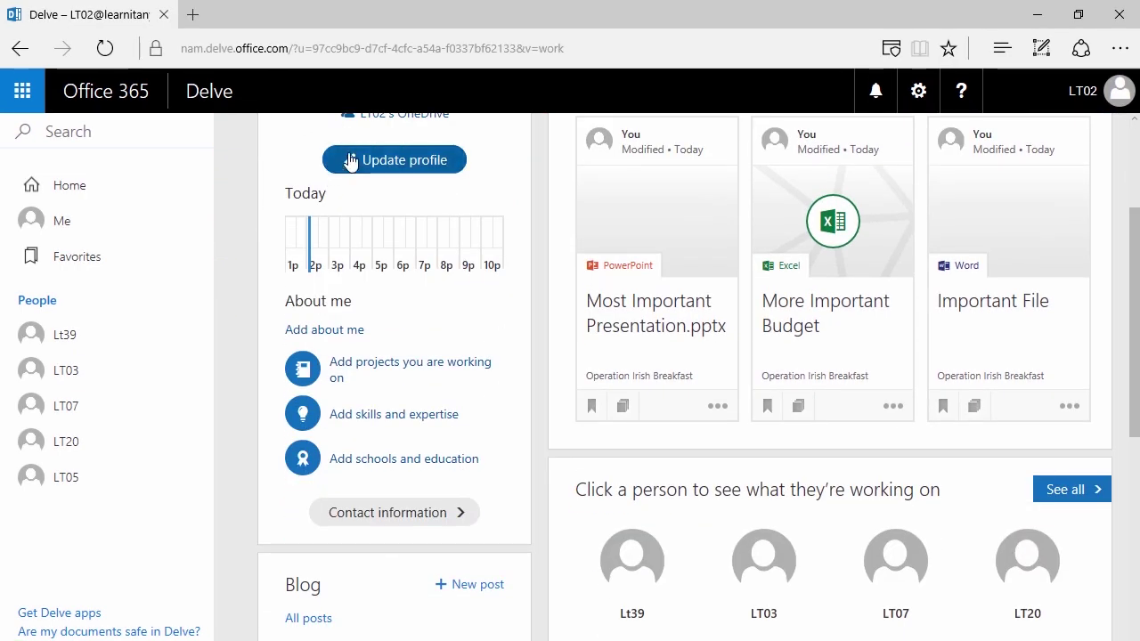
pyautogui.click(350, 161)
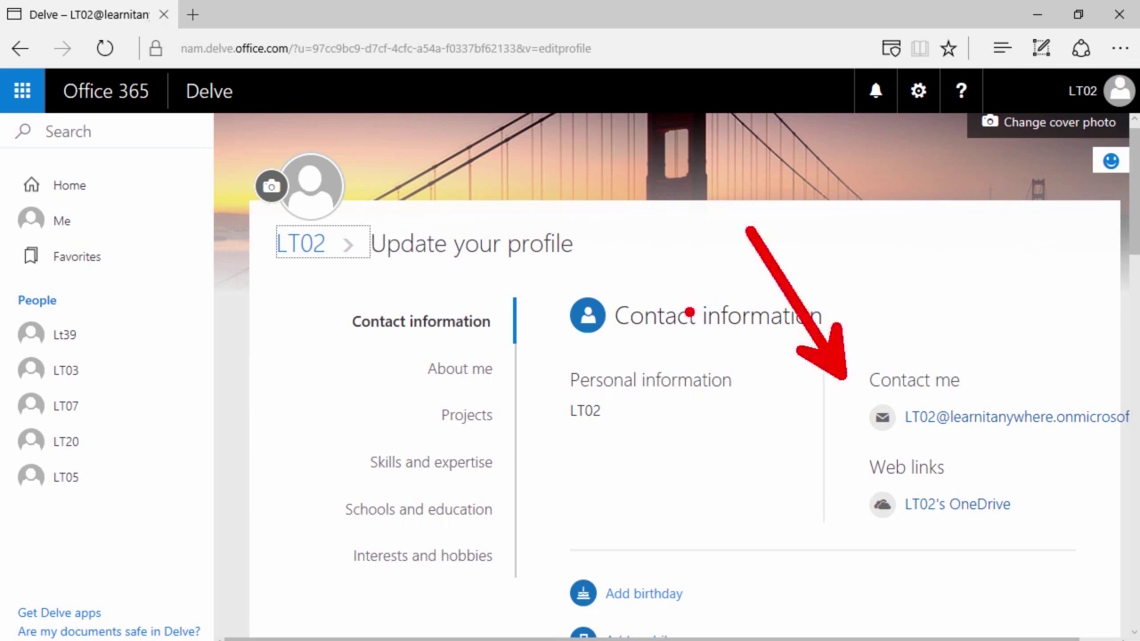
pyautogui.click(478, 461)
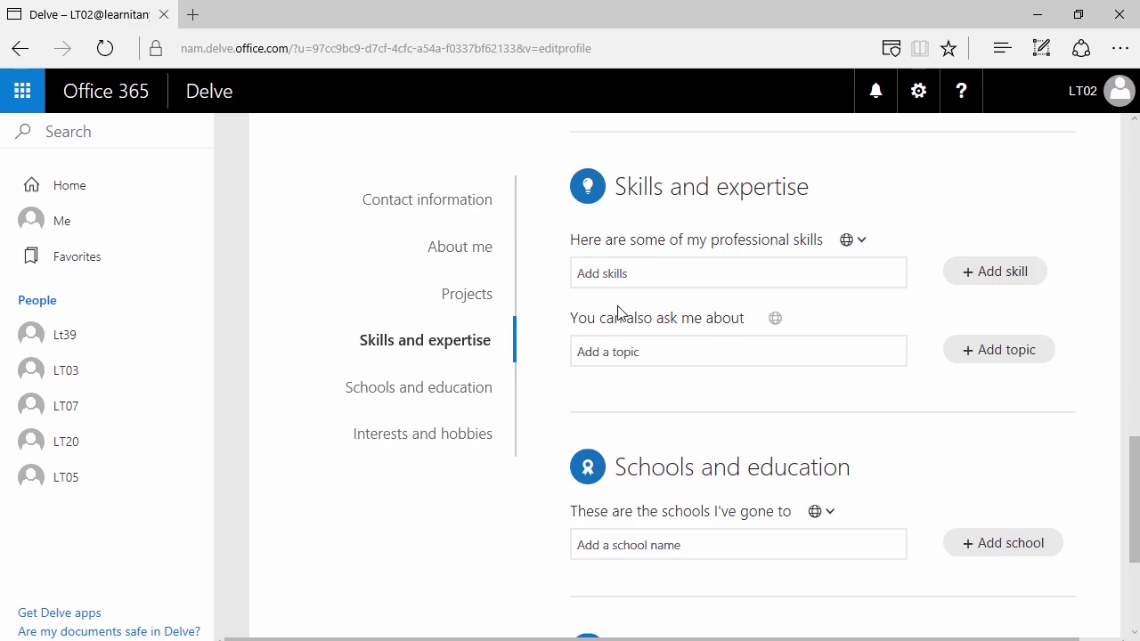
pyautogui.scroll(10, 636, 318)
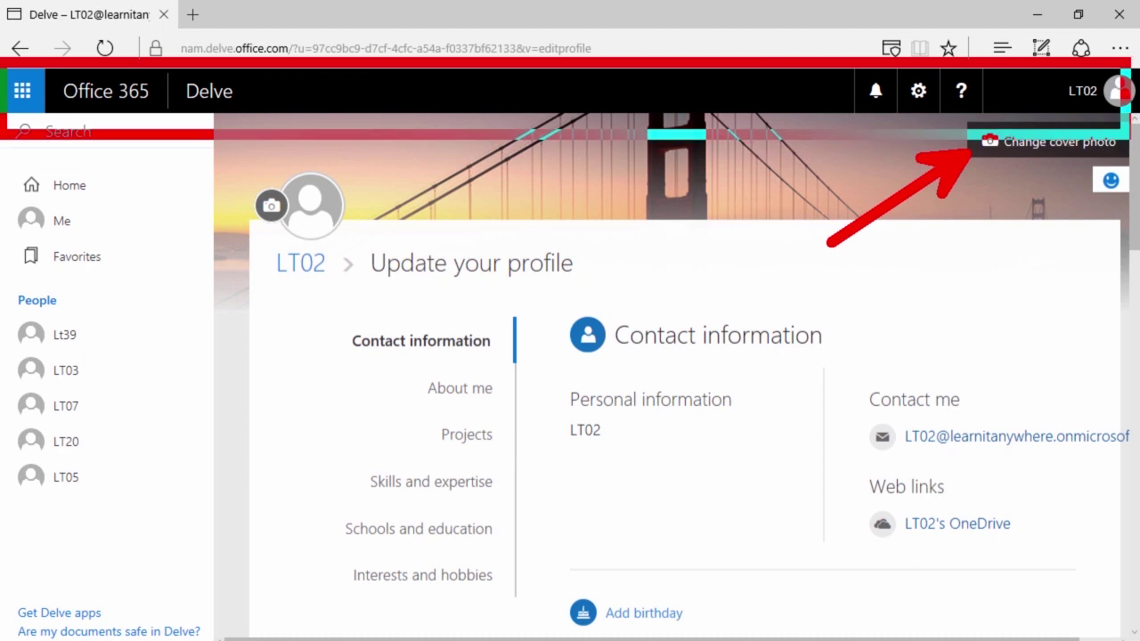
# - Preview the Bricks, Robot and Angular 80's themes, then pick the Default theme
pyautogui.click(920, 92)
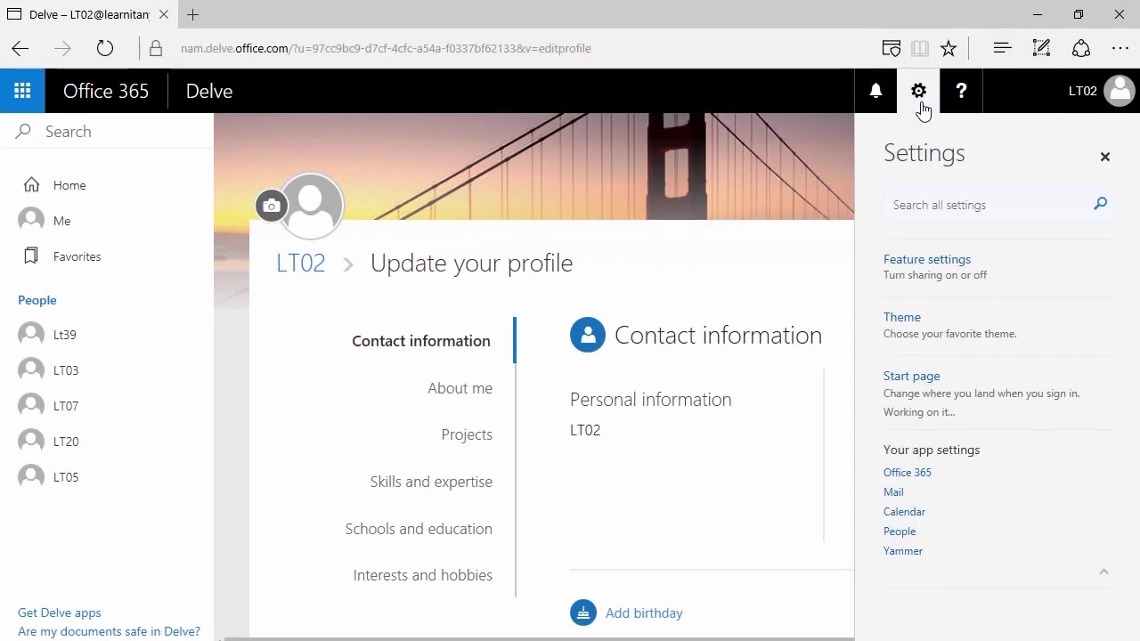
pyautogui.click(910, 334)
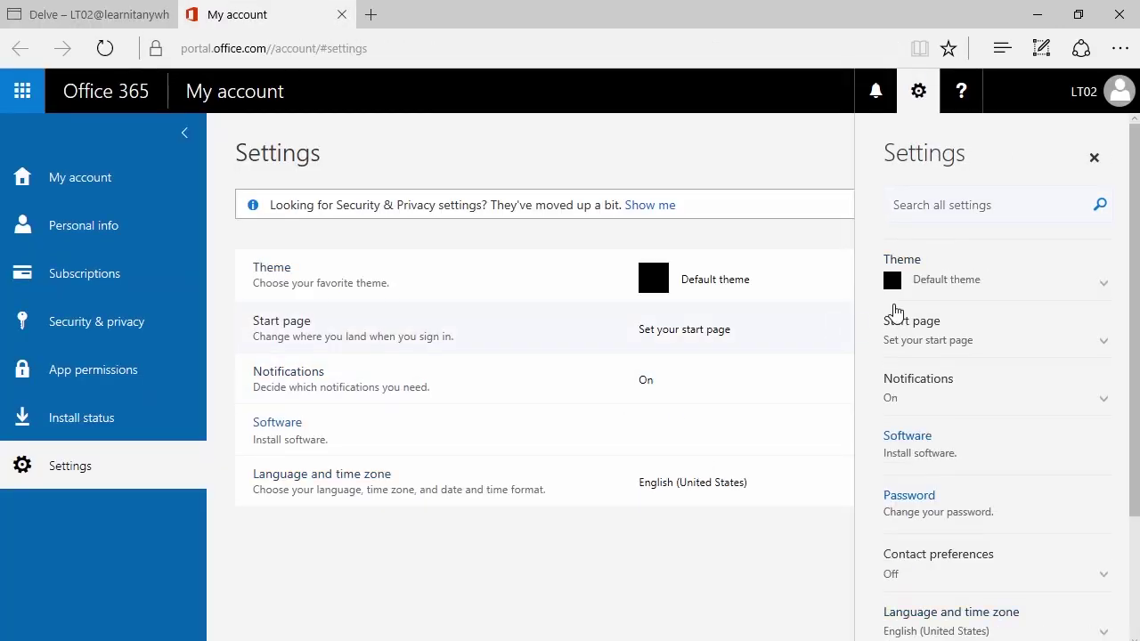
pyautogui.click(931, 288)
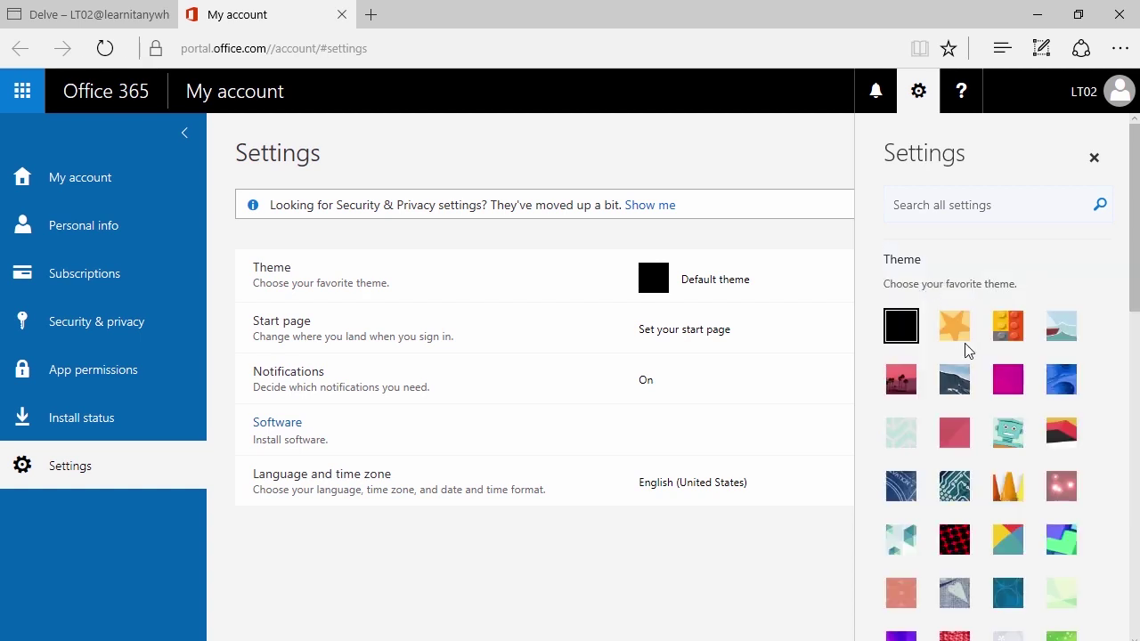
pyautogui.click(1008, 336)
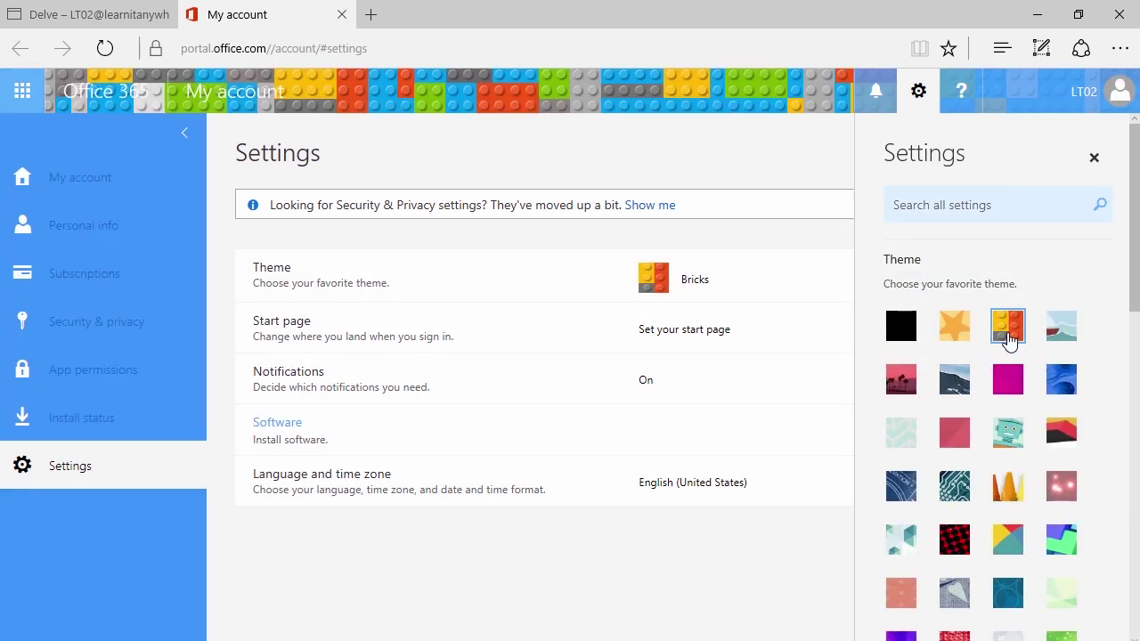
pyautogui.click(999, 430)
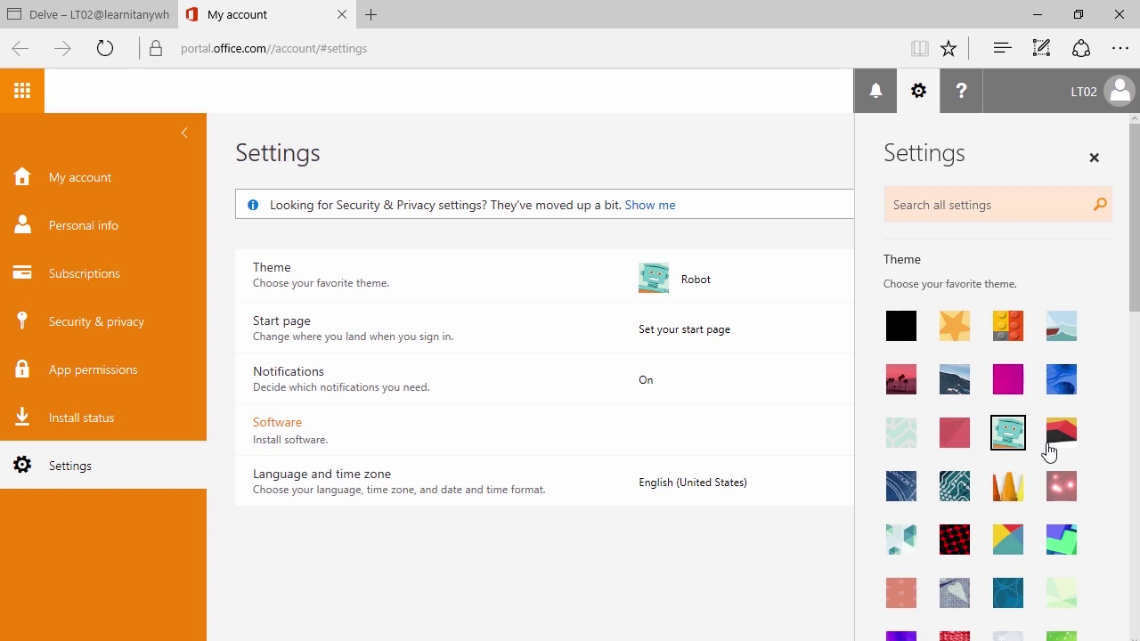
pyautogui.click(1058, 445)
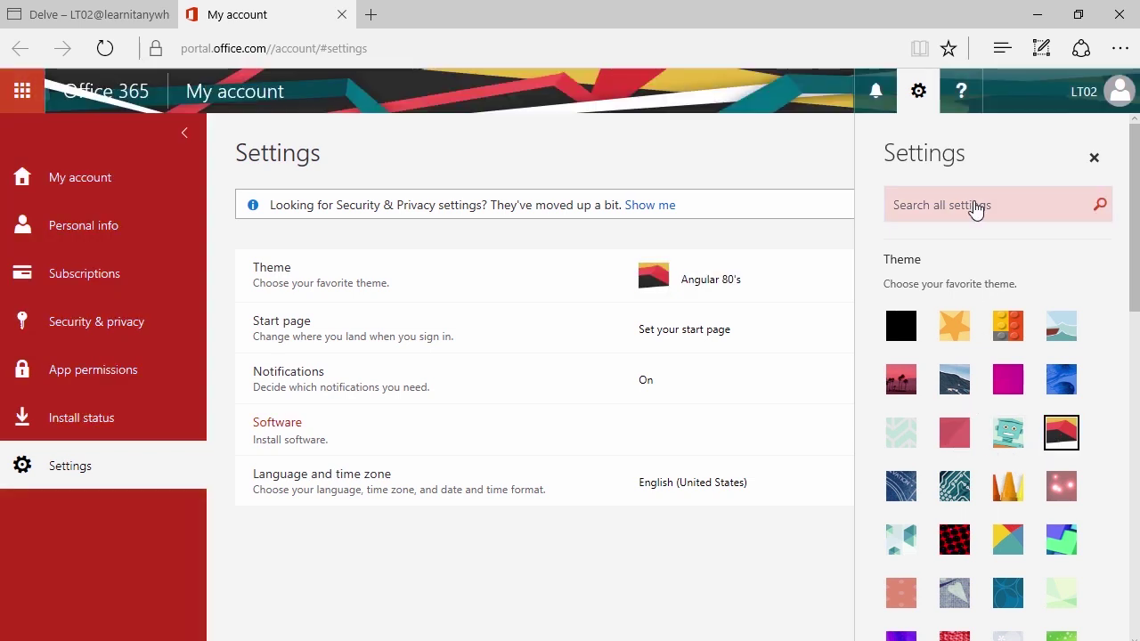
pyautogui.click(903, 336)
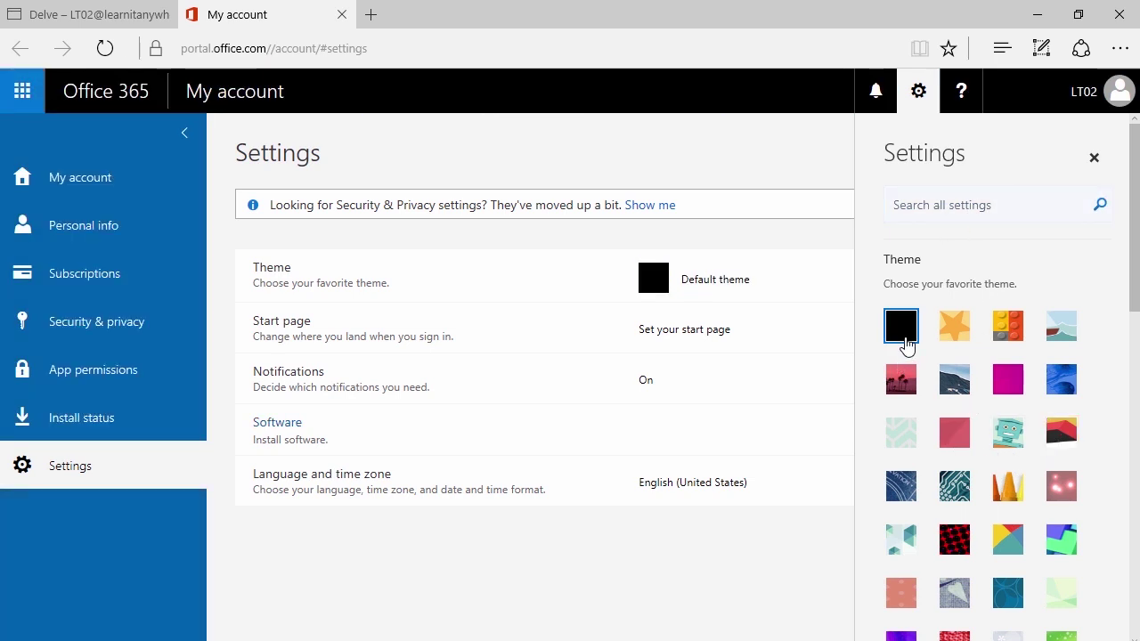
# - Save the Default theme and close the My account tab
pyautogui.click(923, 105)
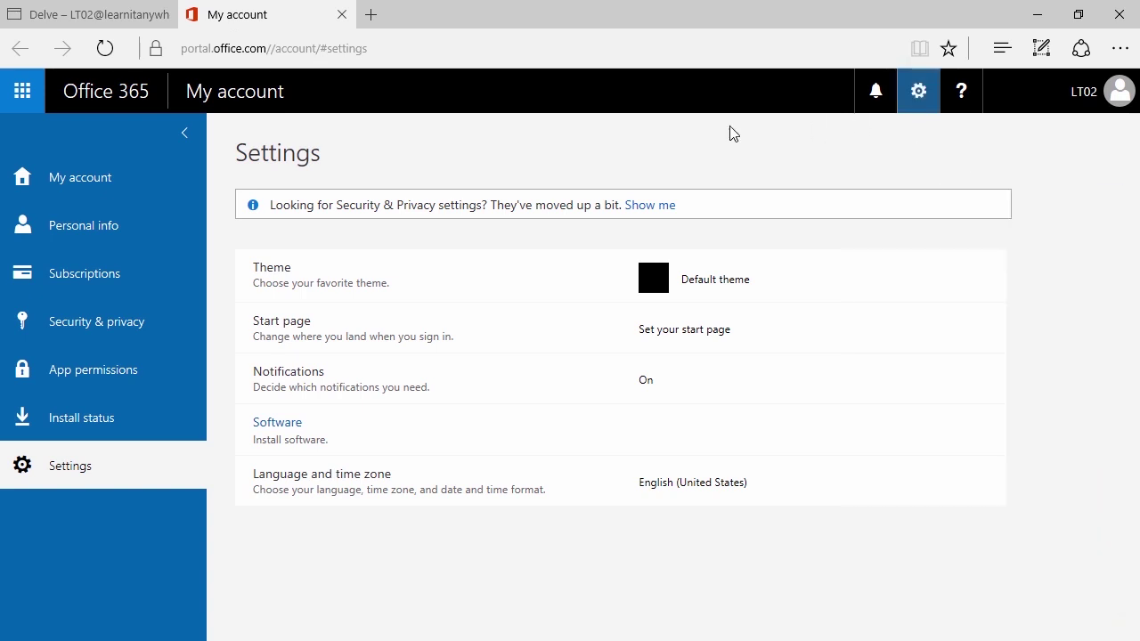
pyautogui.click(926, 97)
pyautogui.scroll(-2, 933, 326)
pyautogui.scroll(-5, 962, 437)
pyautogui.scroll(2, 974, 377)
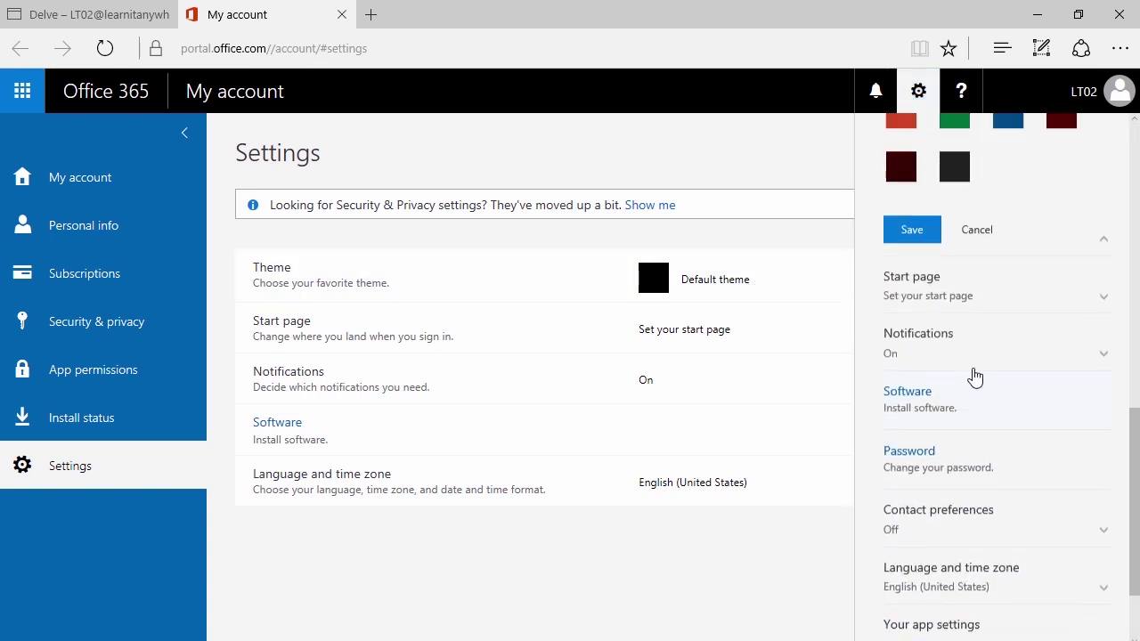
pyautogui.click(908, 239)
pyautogui.click(342, 15)
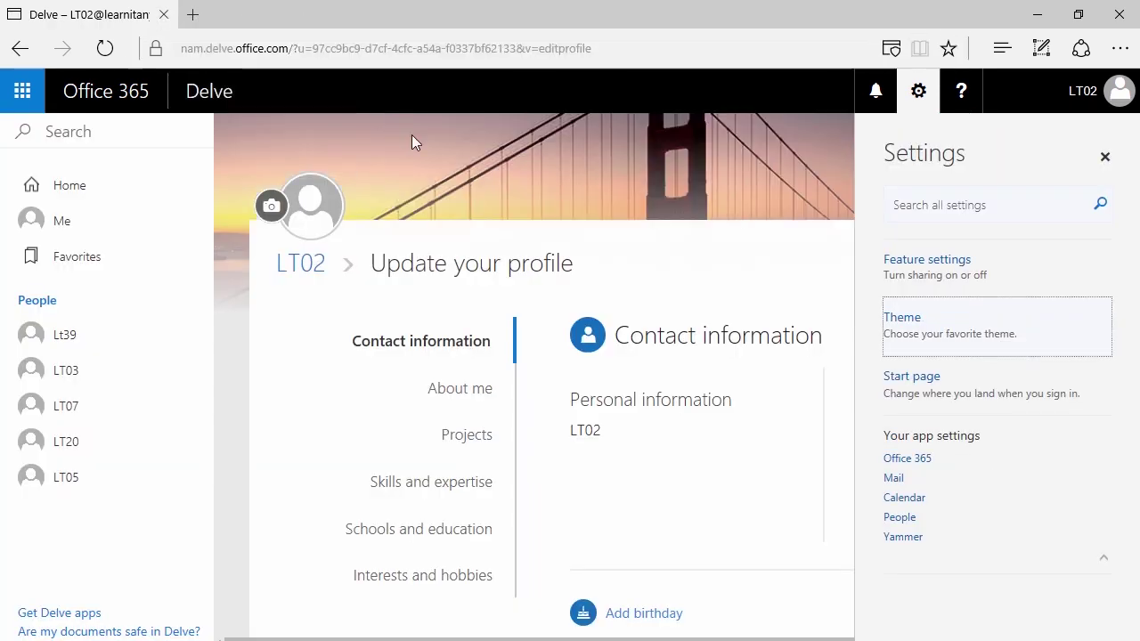
# - Dismiss the settings panel and the Office 365 app list, back on Update your profile
pyautogui.click(918, 114)
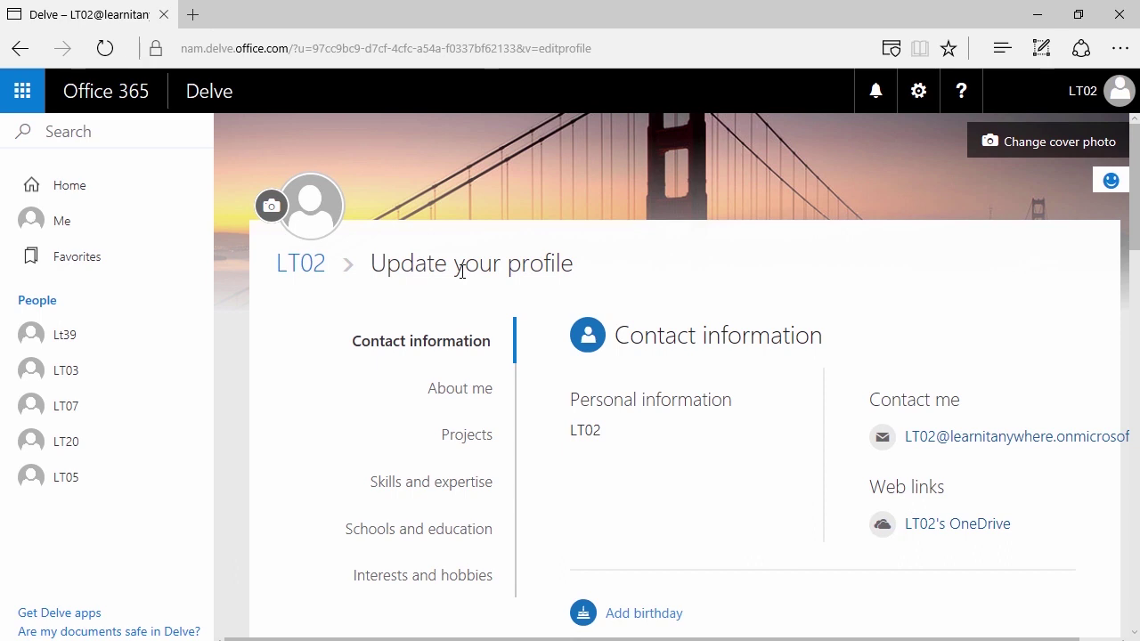
pyautogui.scroll(-2, 526, 393)
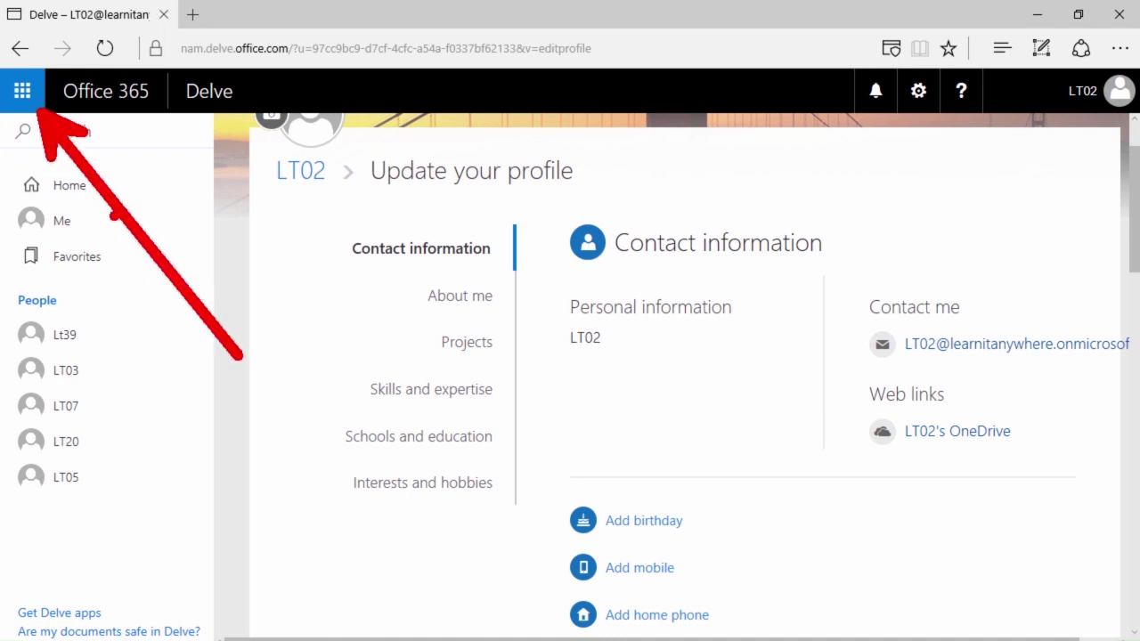
pyautogui.click(34, 89)
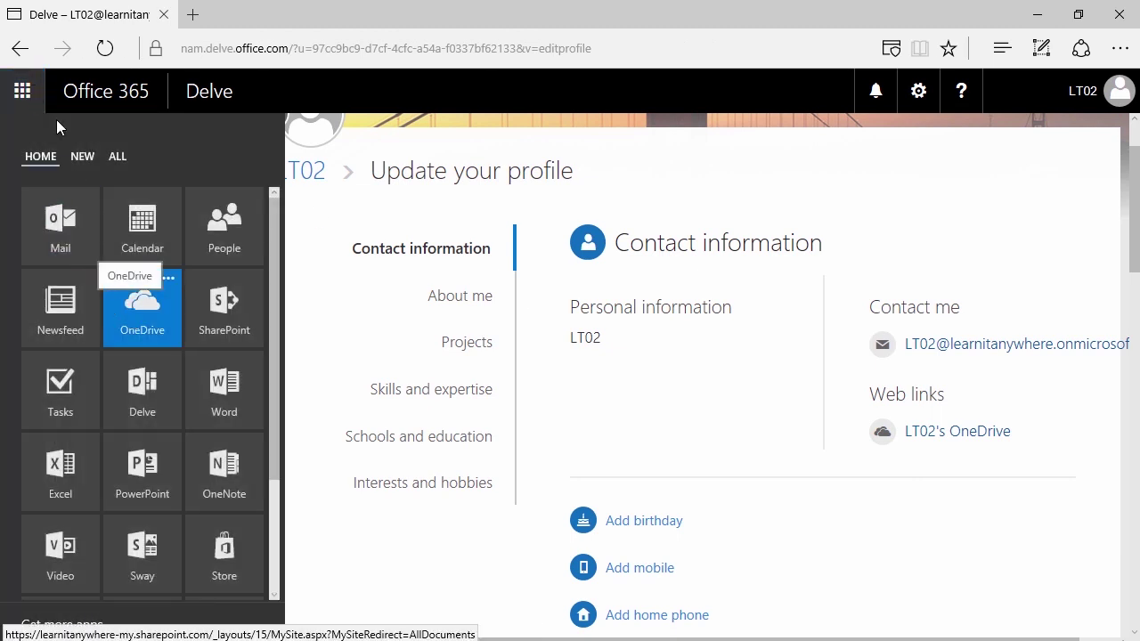
pyautogui.click(51, 102)
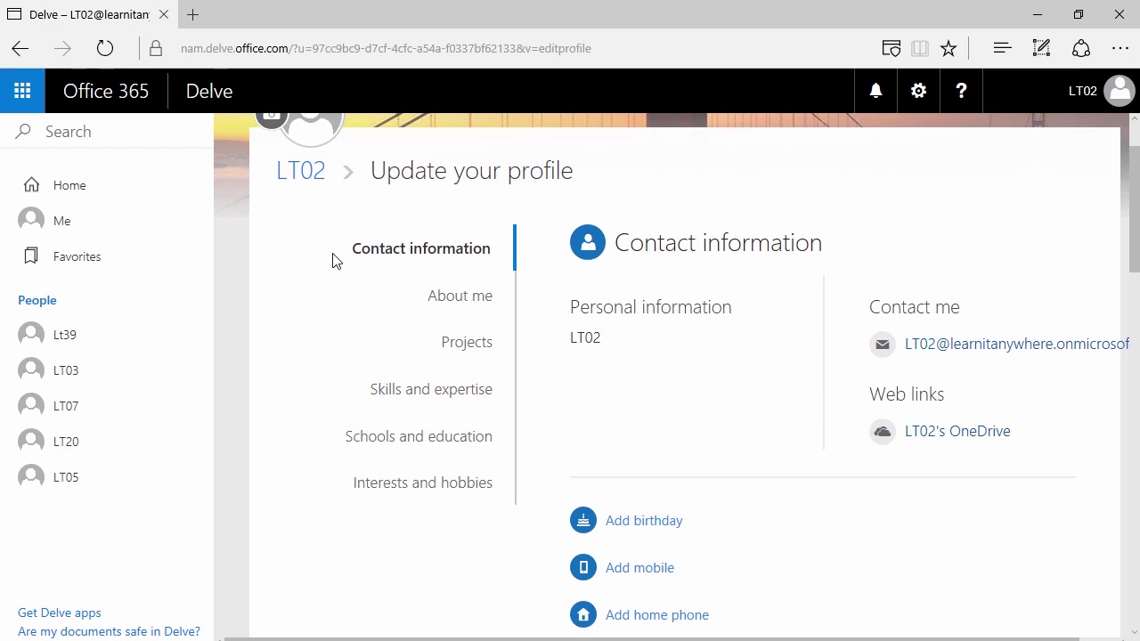
pyautogui.scroll(1, 330, 258)
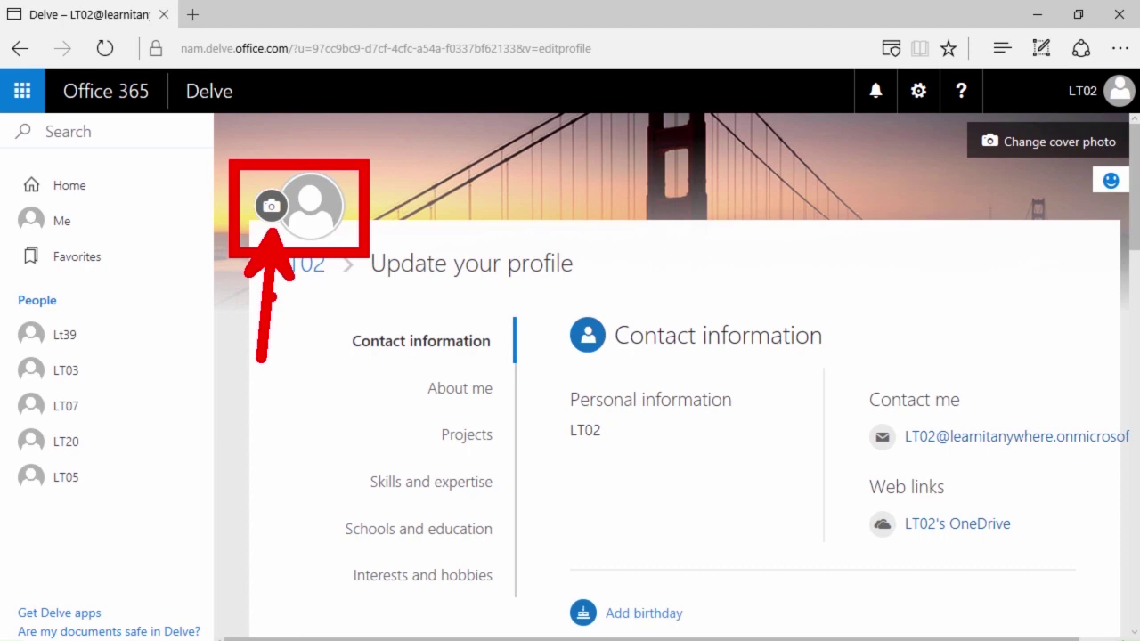
# - Return to the LT02 profile page and drag across its recent documents cards
pyautogui.click(303, 275)
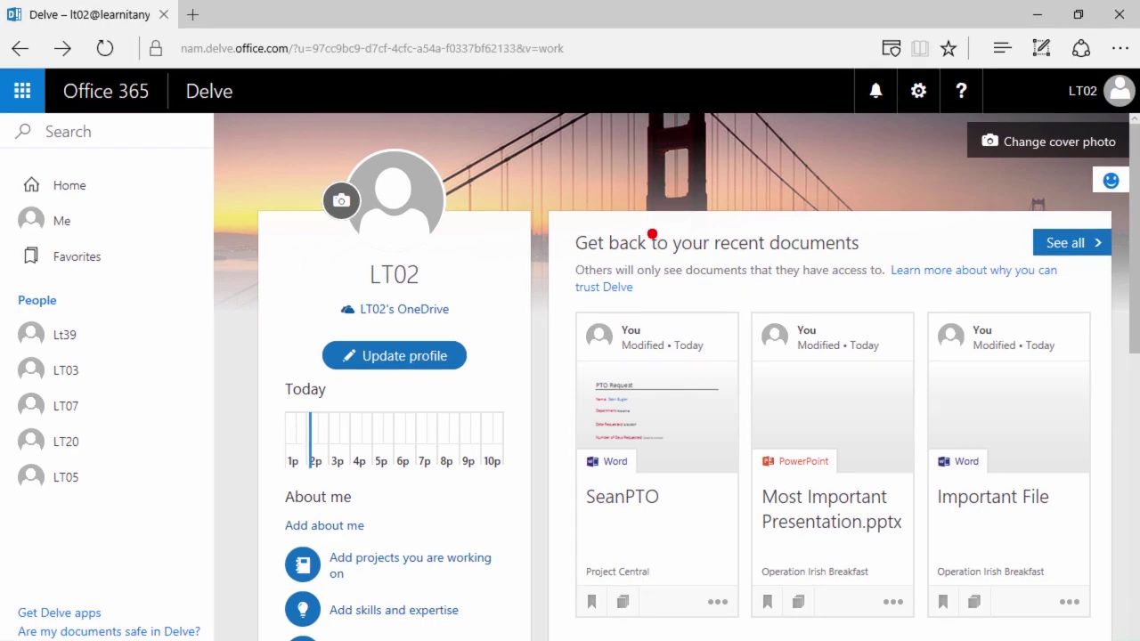
pyautogui.moveTo(559, 274)
pyautogui.mouseDown()
pyautogui.moveTo(1064, 545)
pyautogui.moveTo(1133, 633)
pyautogui.mouseUp()
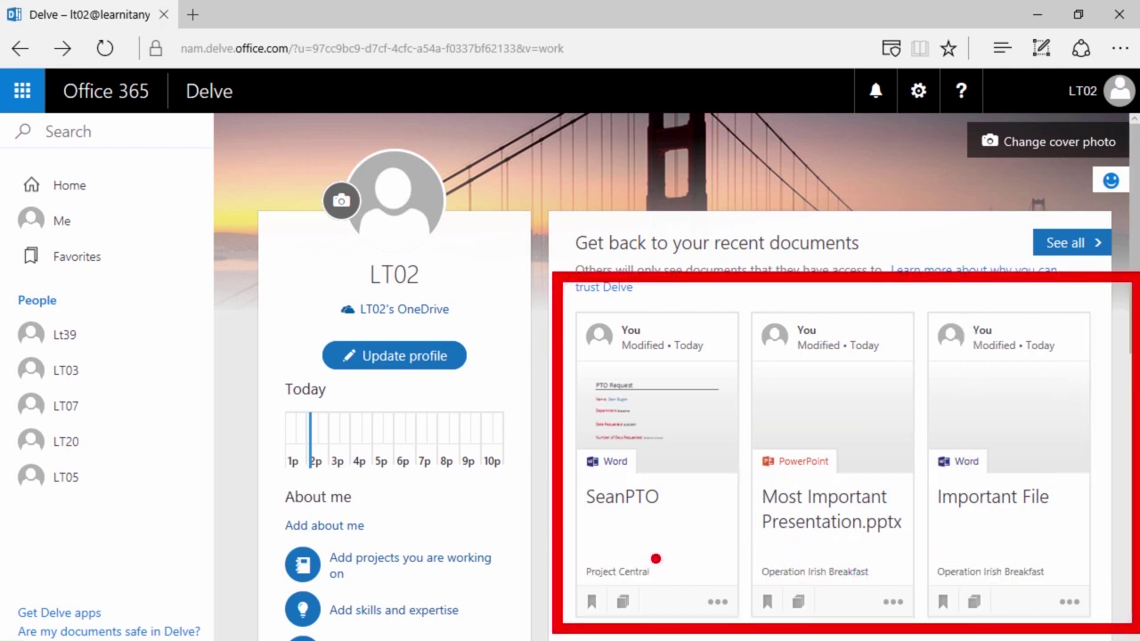
pyautogui.moveTo(654, 557); pyautogui.dragTo(712, 424)
pyautogui.moveTo(774, 548); pyautogui.dragTo(853, 349)
pyautogui.moveTo(999, 549); pyautogui.dragTo(1075, 260)
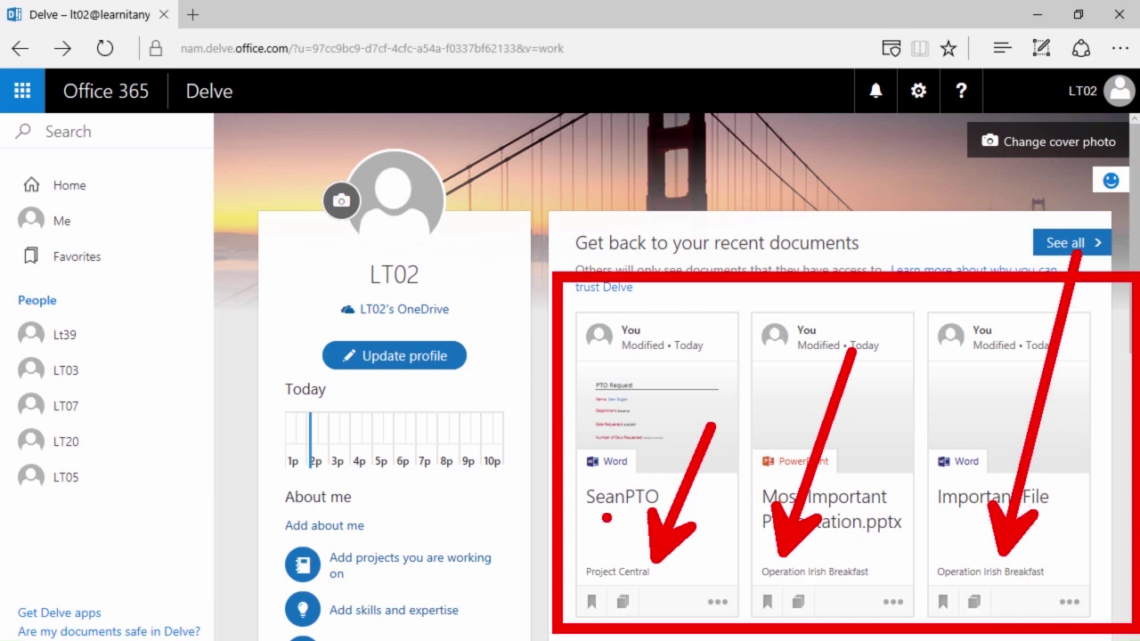
# - Undo and redo drags over the cards, then scroll down past the recent documents
pyautogui.hotkey('ctrl', 'z')
pyautogui.hotkey('ctrl', 'z')
pyautogui.hotkey('ctrl', 'z')
pyautogui.moveTo(638, 511); pyautogui.dragTo(708, 585)
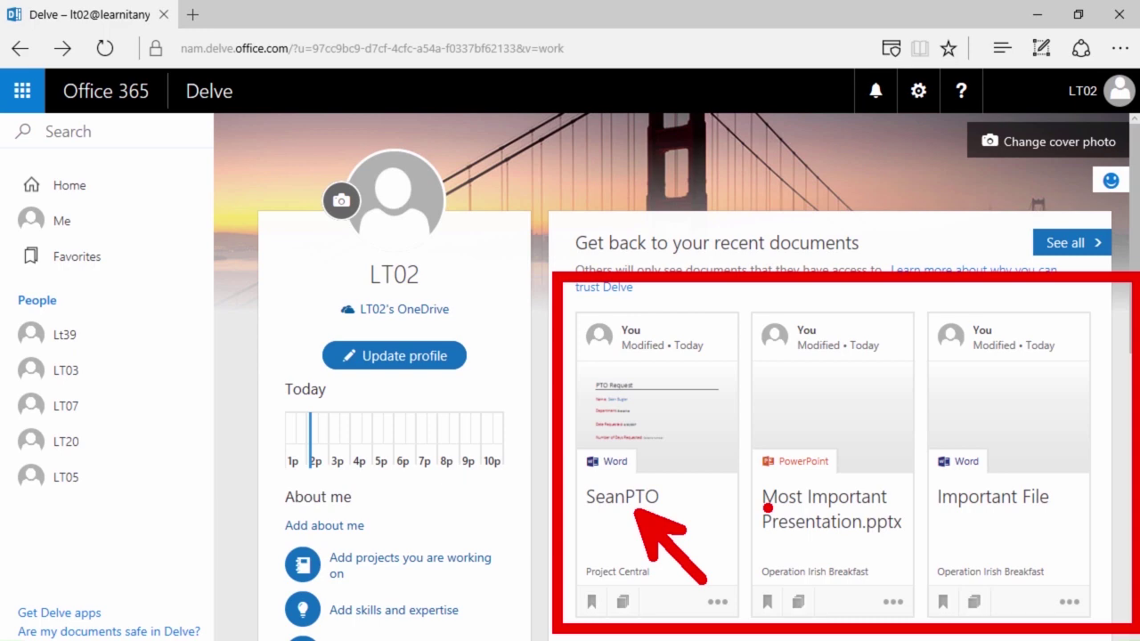
pyautogui.hotkey('ctrl', 'z')
pyautogui.moveTo(871, 442); pyautogui.dragTo(905, 292)
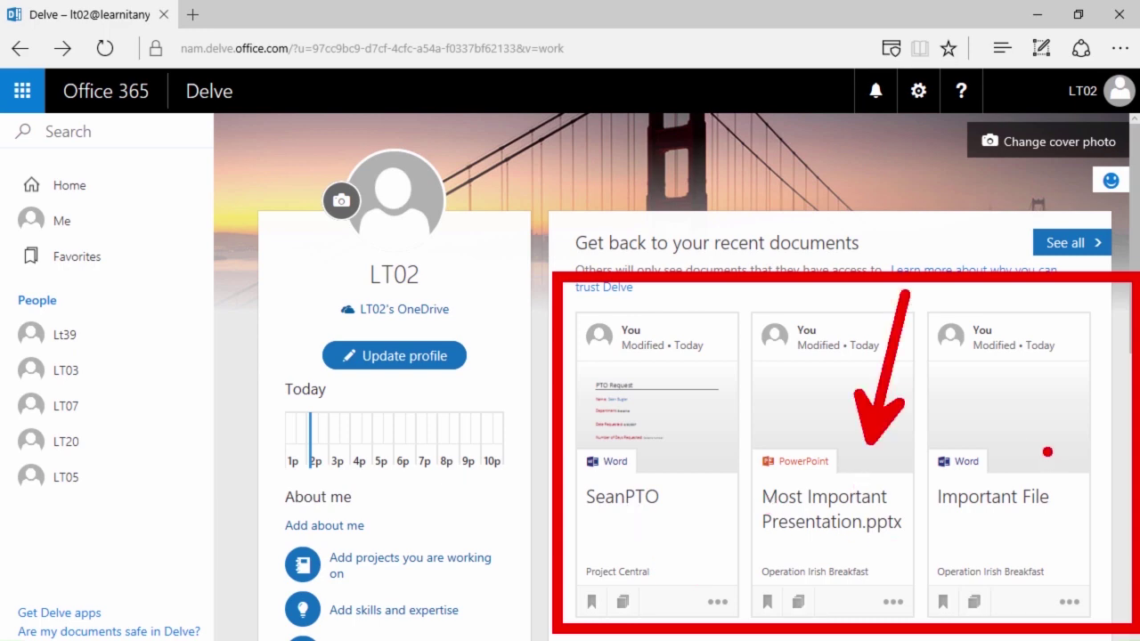
pyautogui.moveTo(1047, 451); pyautogui.dragTo(1079, 336)
pyautogui.moveTo(745, 543); pyautogui.dragTo(885, 599)
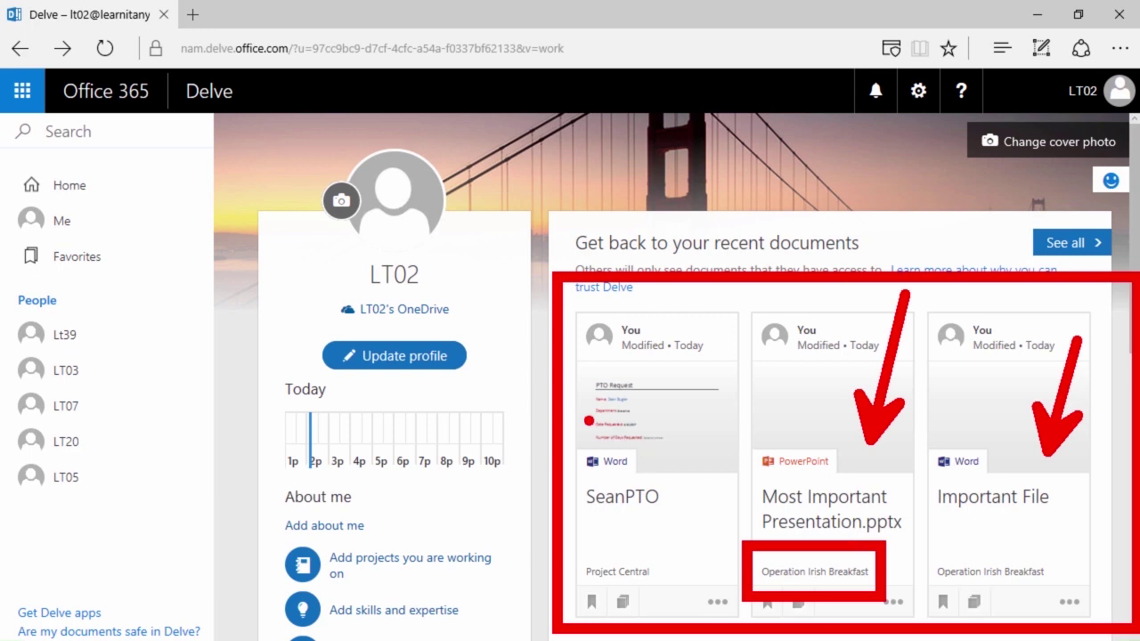
pyautogui.press('Escape')
pyautogui.scroll(-1, 789, 323)
pyautogui.scroll(-3, 775, 323)
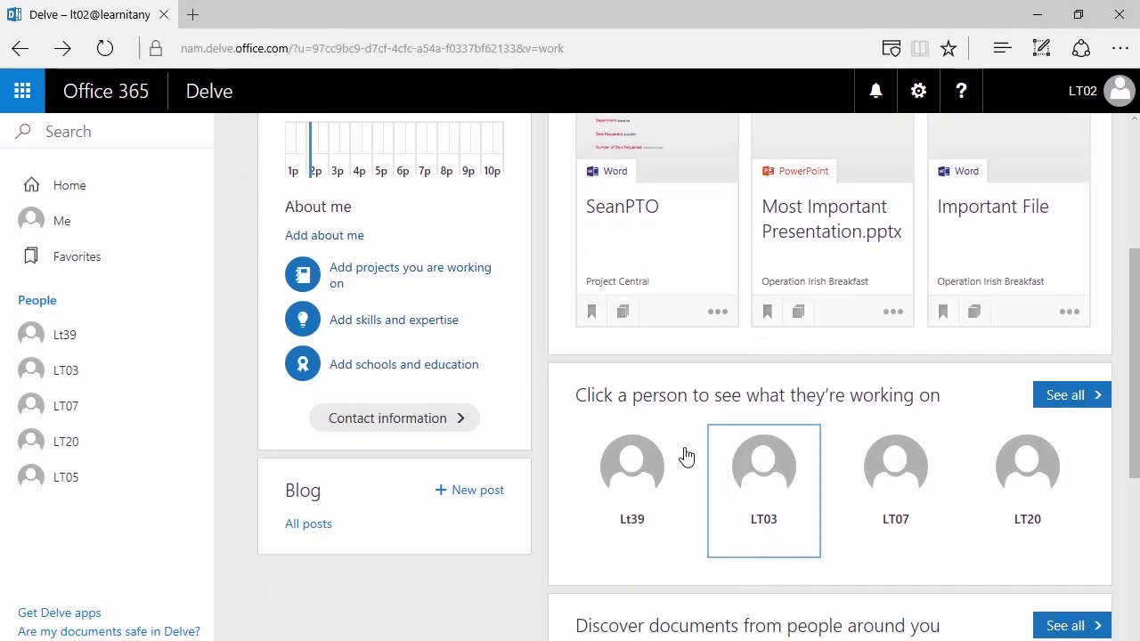
# - Scroll to Discover documents and open 'Who can see this?' for TIME MANAGEMENT
pyautogui.scroll(-4, 949, 476)
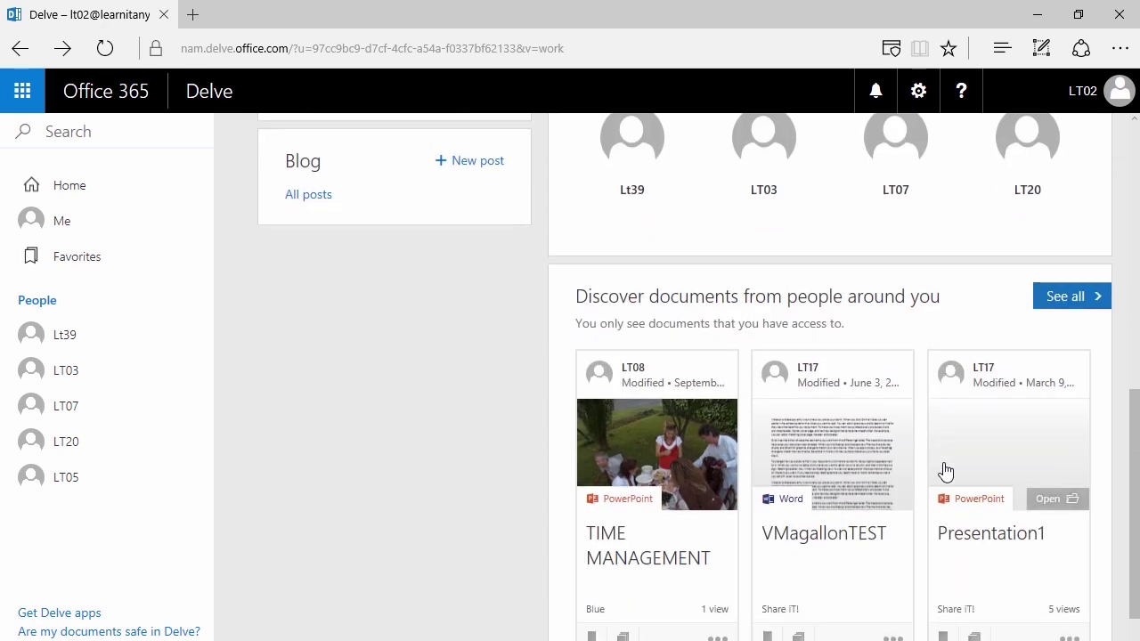
pyautogui.scroll(-1, 635, 377)
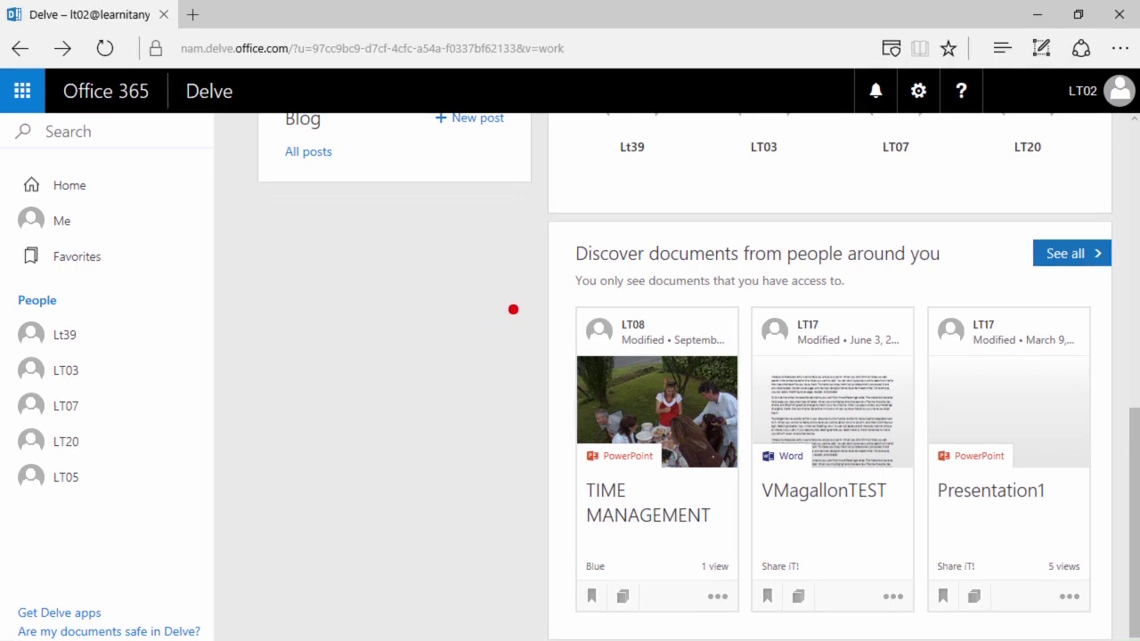
pyautogui.moveTo(541, 265)
pyautogui.mouseDown()
pyautogui.moveTo(784, 308)
pyautogui.moveTo(879, 300)
pyautogui.mouseUp()
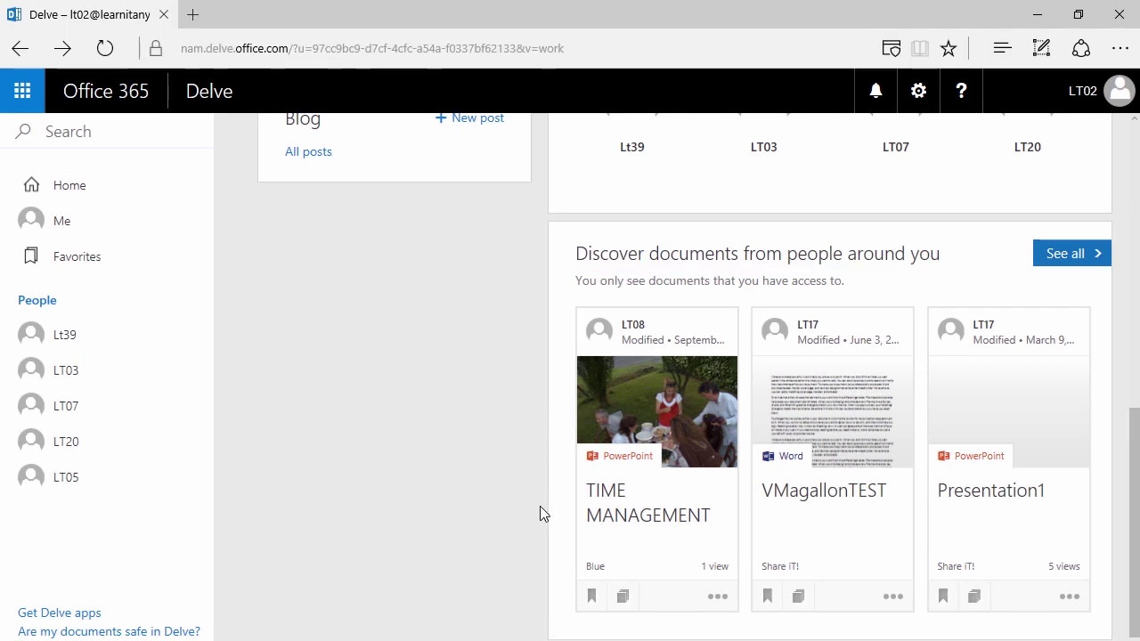
pyautogui.click(718, 599)
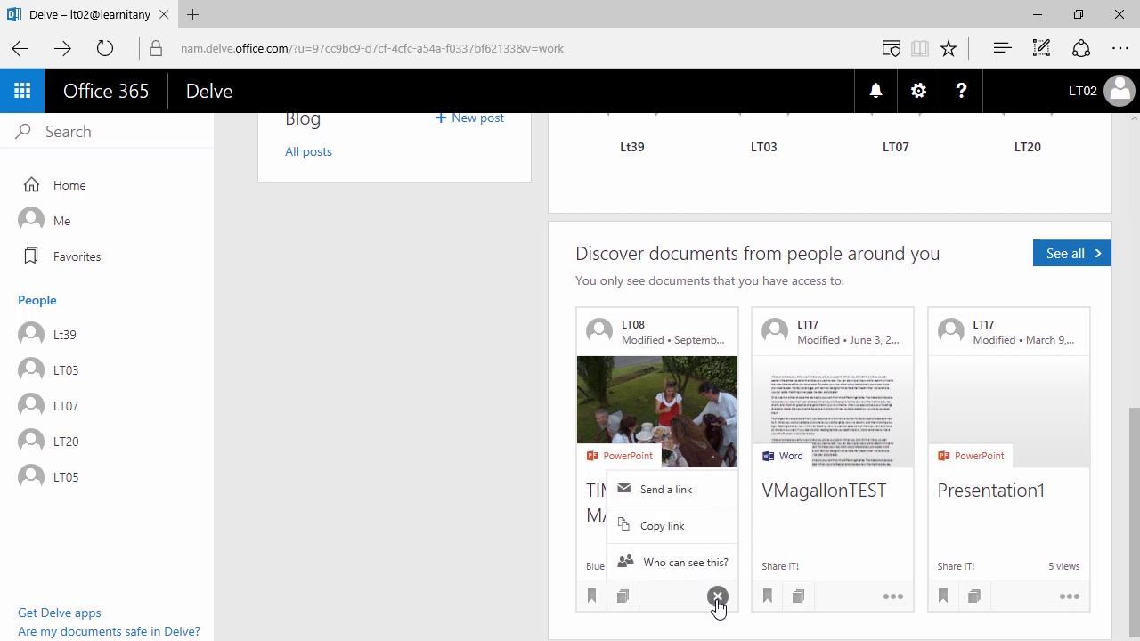
pyautogui.click(686, 562)
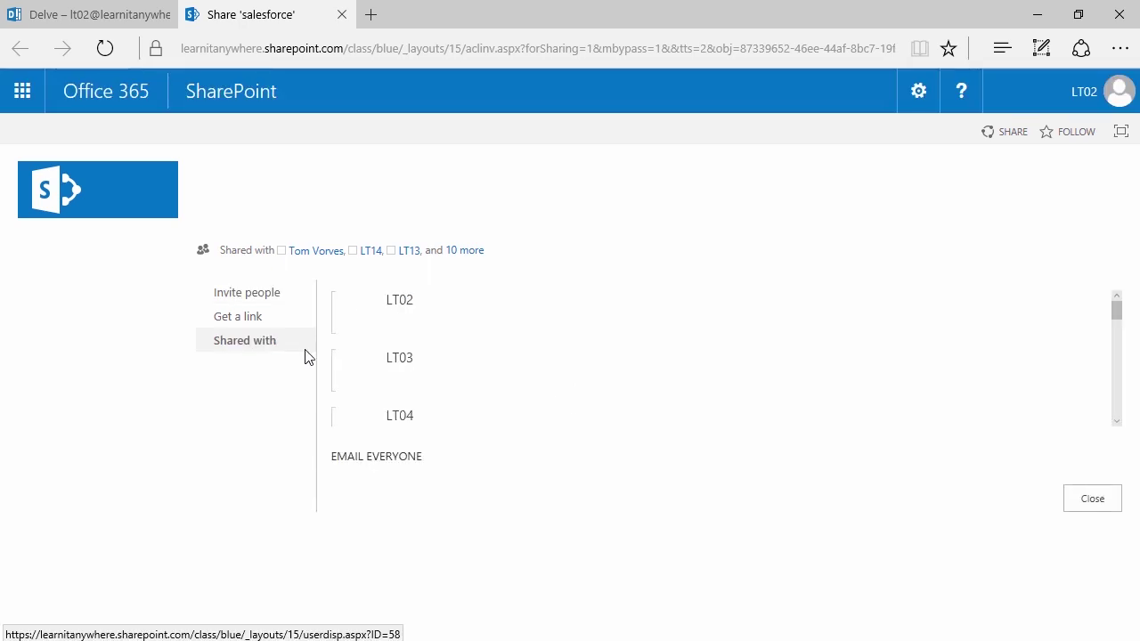
# - Review the salesforce file's Shared with list and close that sharing page
pyautogui.scroll(-1, 401, 337)
pyautogui.scroll(-5, 405, 338)
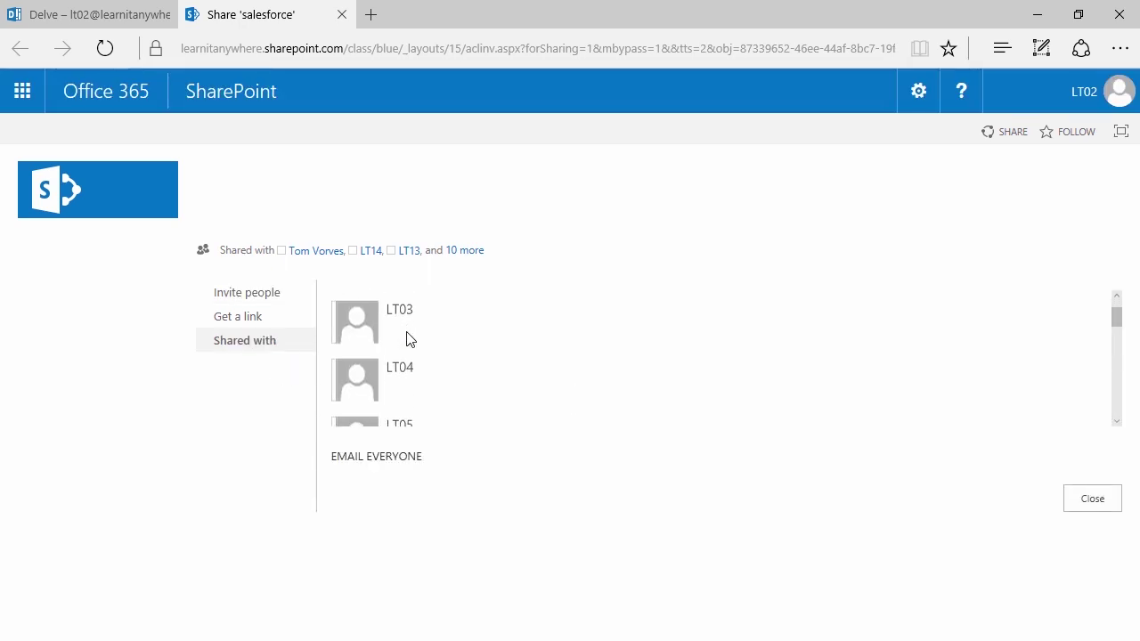
pyautogui.scroll(-6, 407, 341)
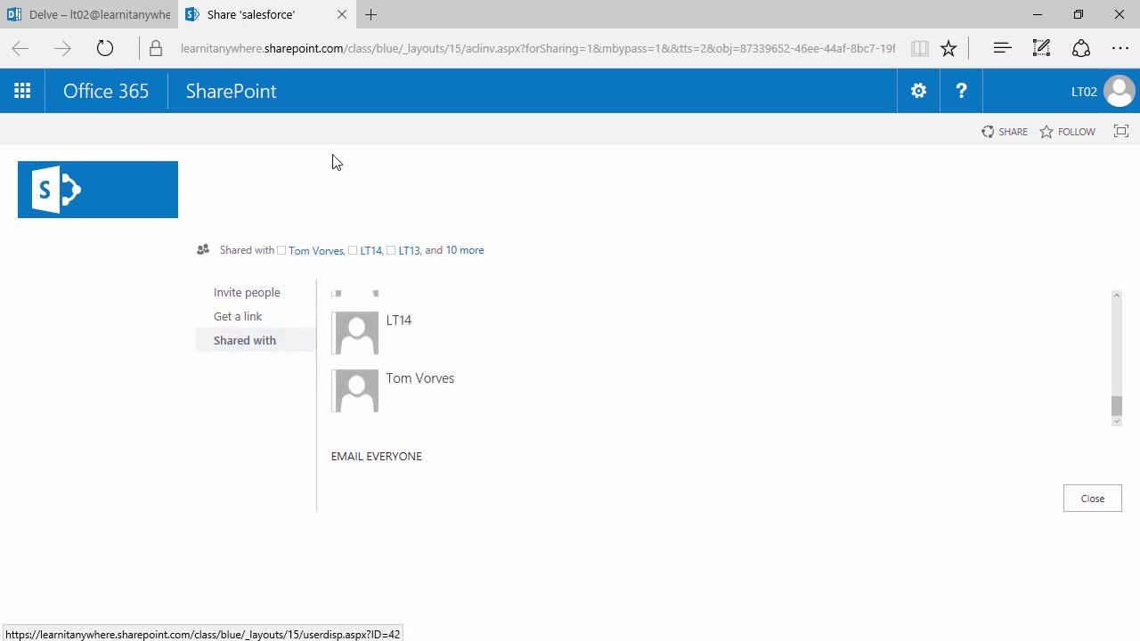
pyautogui.click(341, 15)
# - Review everyone SeanPTO is shared with via 'Who can see this?', then close it
pyautogui.scroll(10, 533, 367)
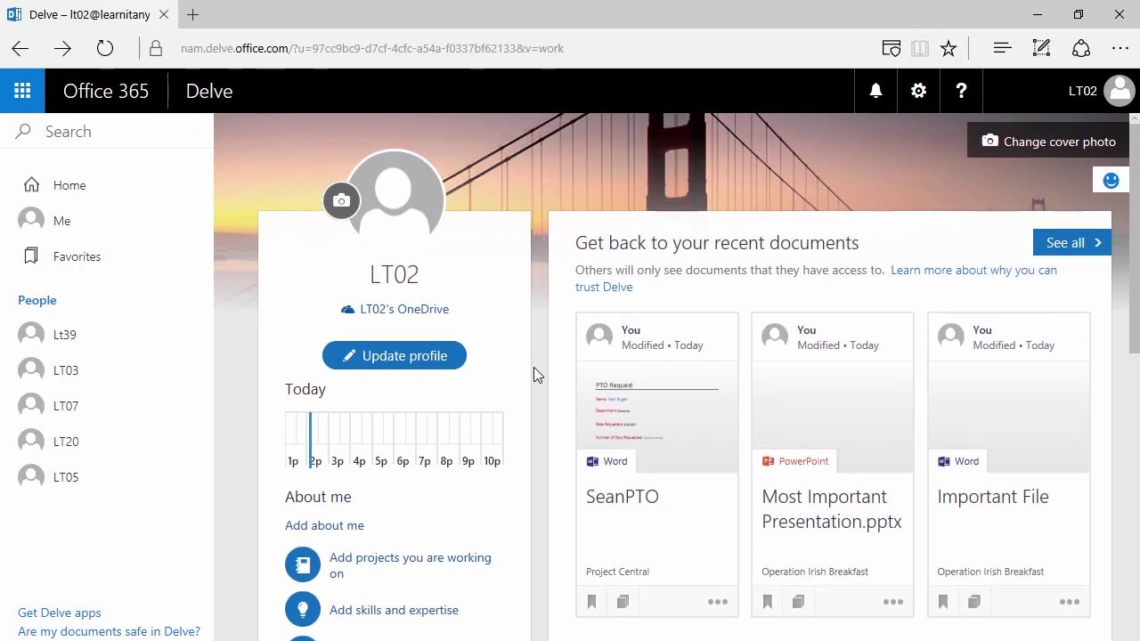
pyautogui.scroll(-2, 549, 412)
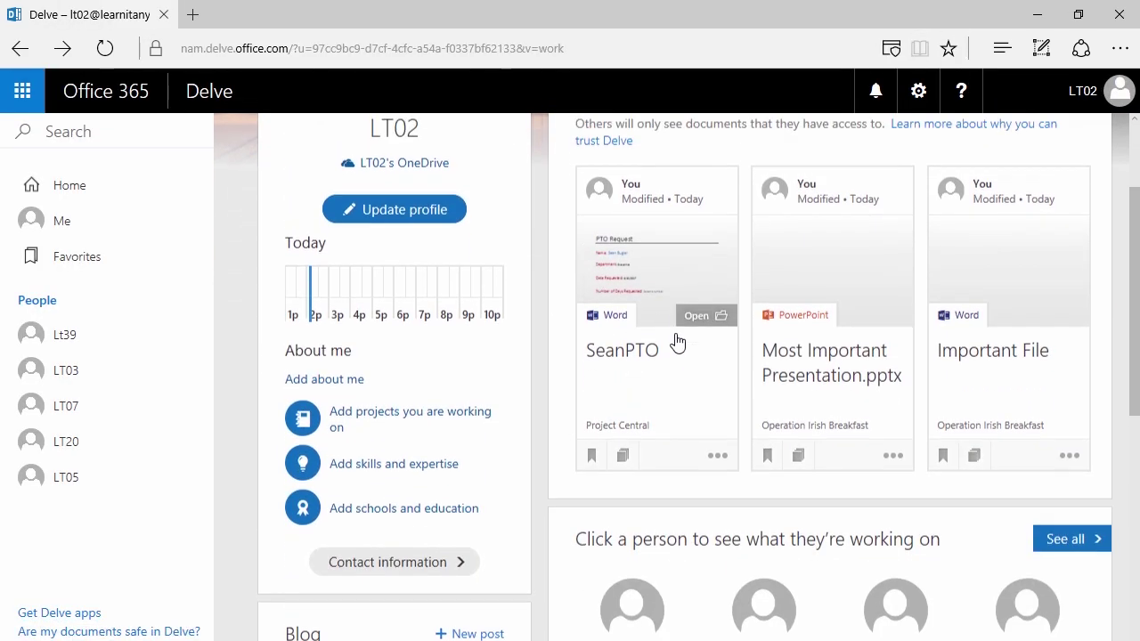
pyautogui.click(717, 456)
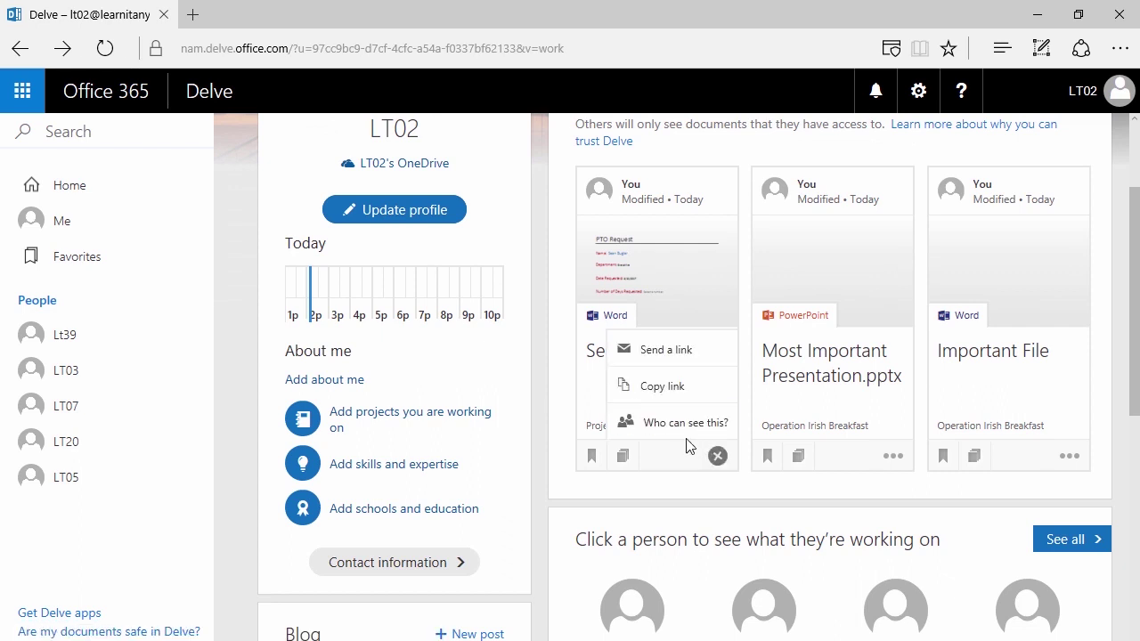
pyautogui.click(679, 425)
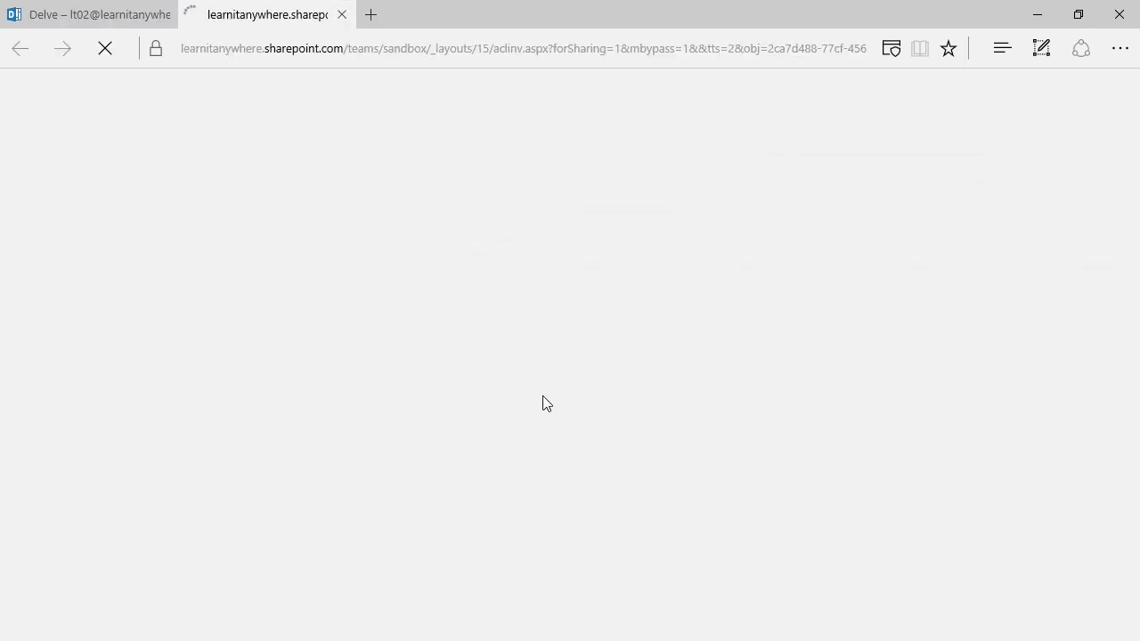
pyautogui.click(271, 318)
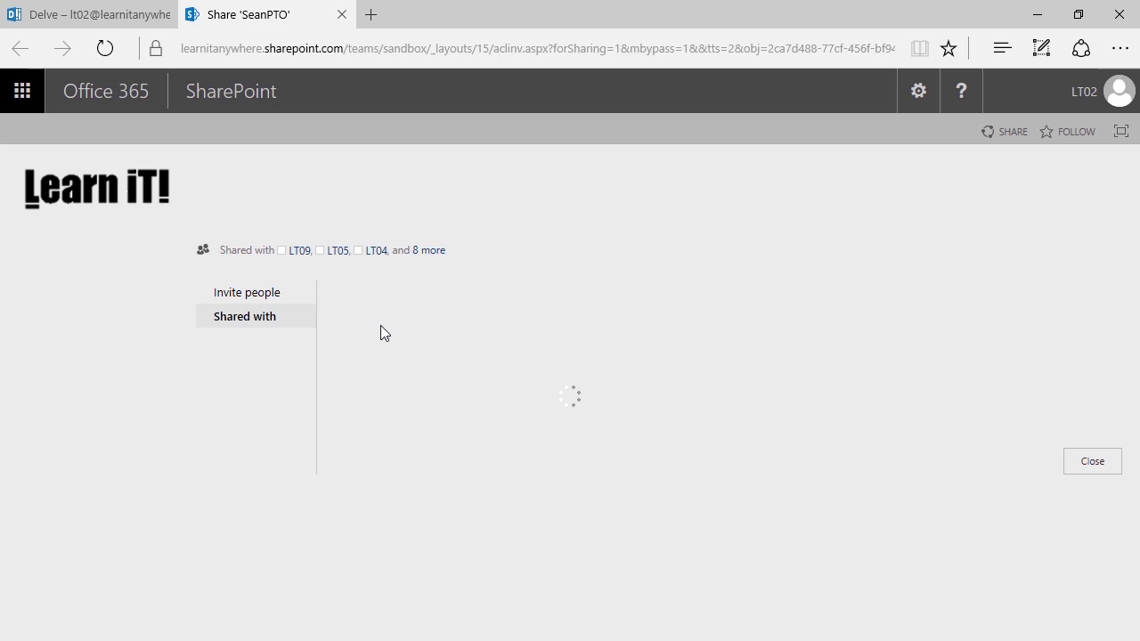
pyautogui.scroll(-2, 448, 319)
pyautogui.scroll(-4, 445, 313)
pyautogui.scroll(-5, 460, 329)
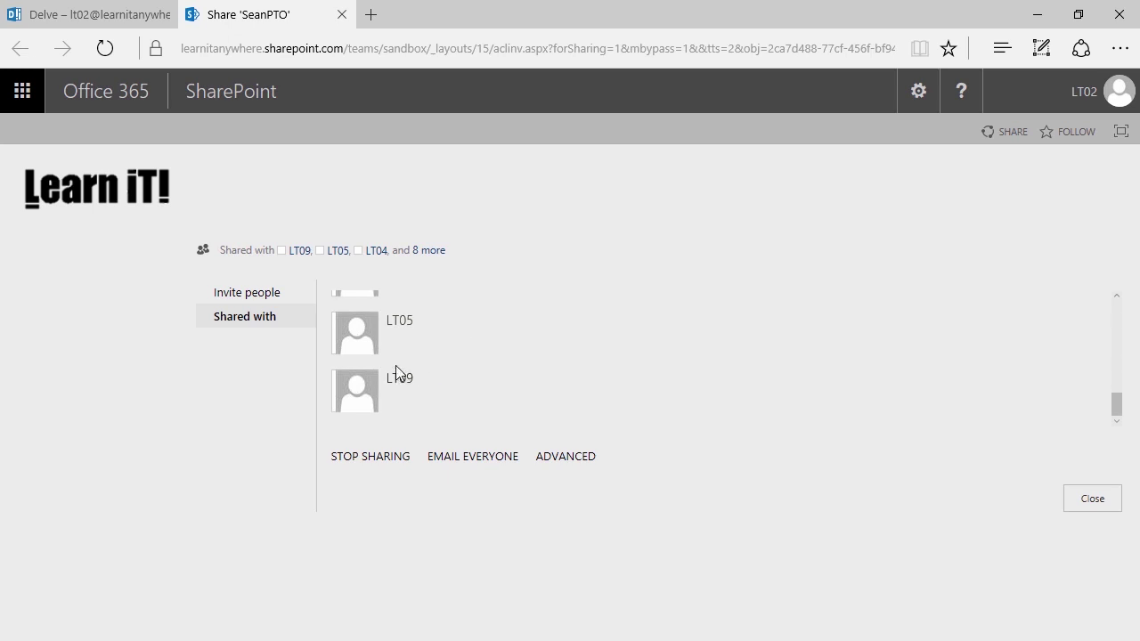
pyautogui.scroll(5, 415, 358)
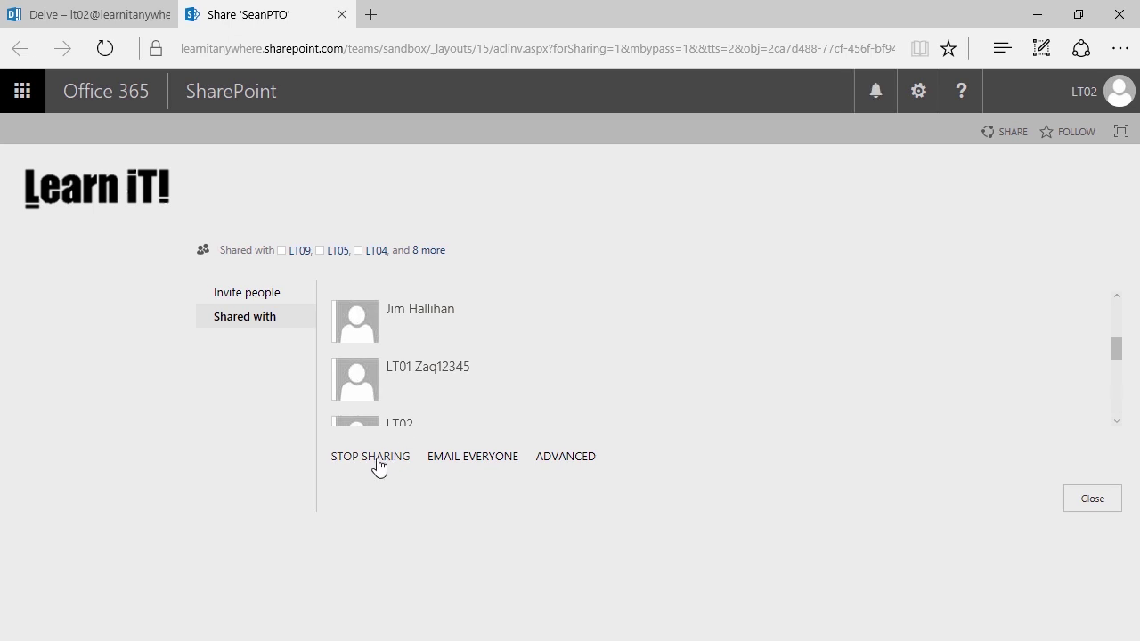
pyautogui.hotkey('ctrl', 'w')
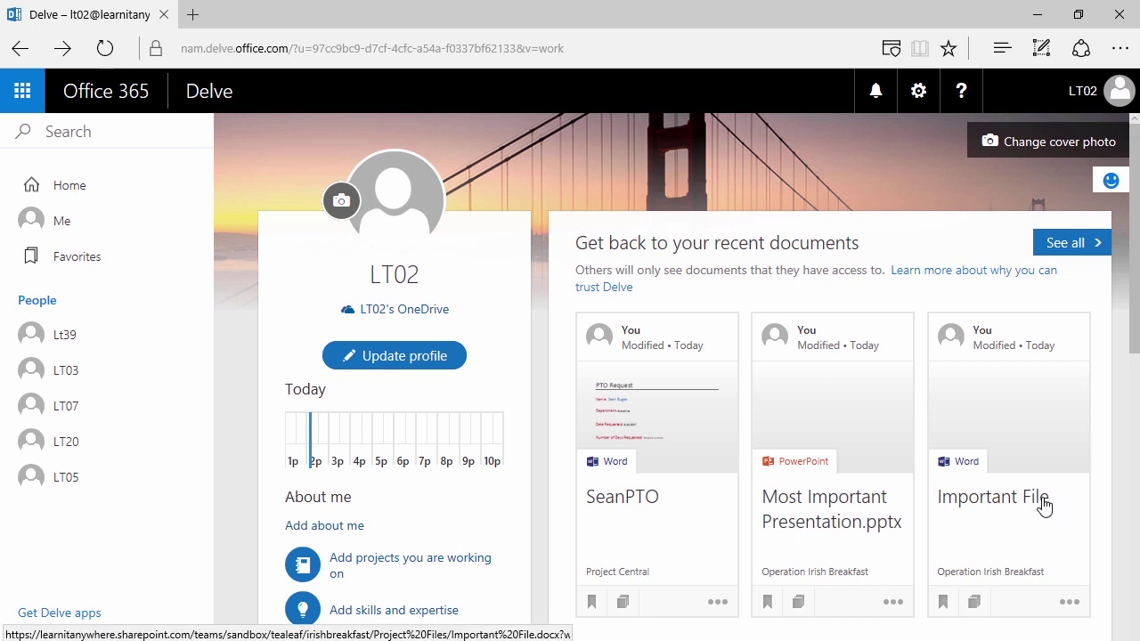
# - Bookmark the SeanPTO card on the profile page to add it to Favorites
pyautogui.scroll(-2, 532, 241)
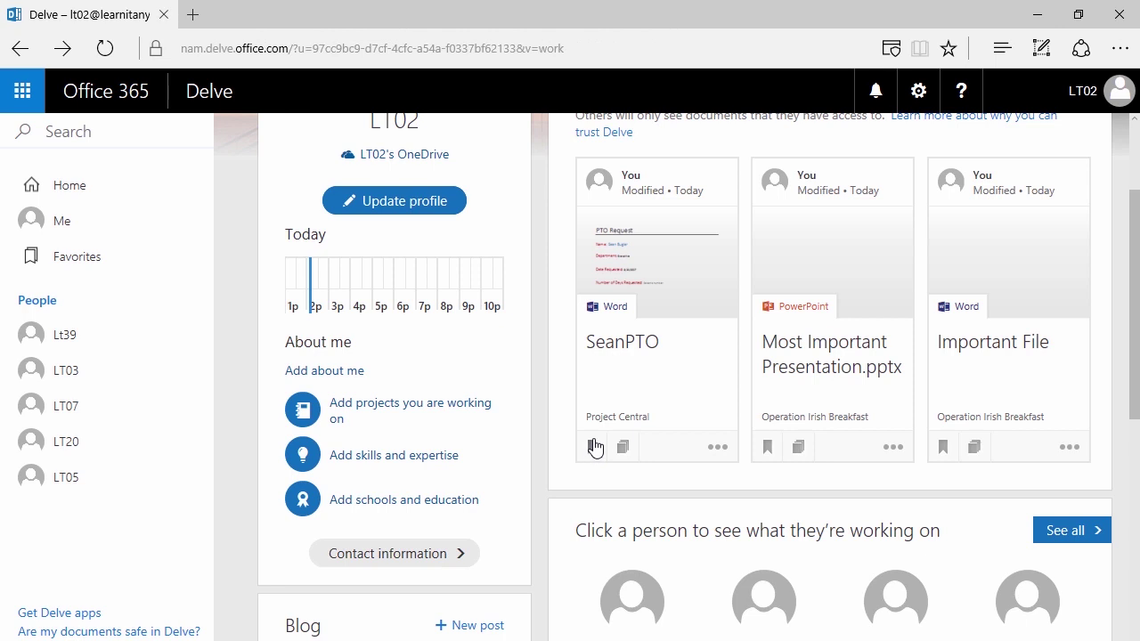
pyautogui.click(591, 447)
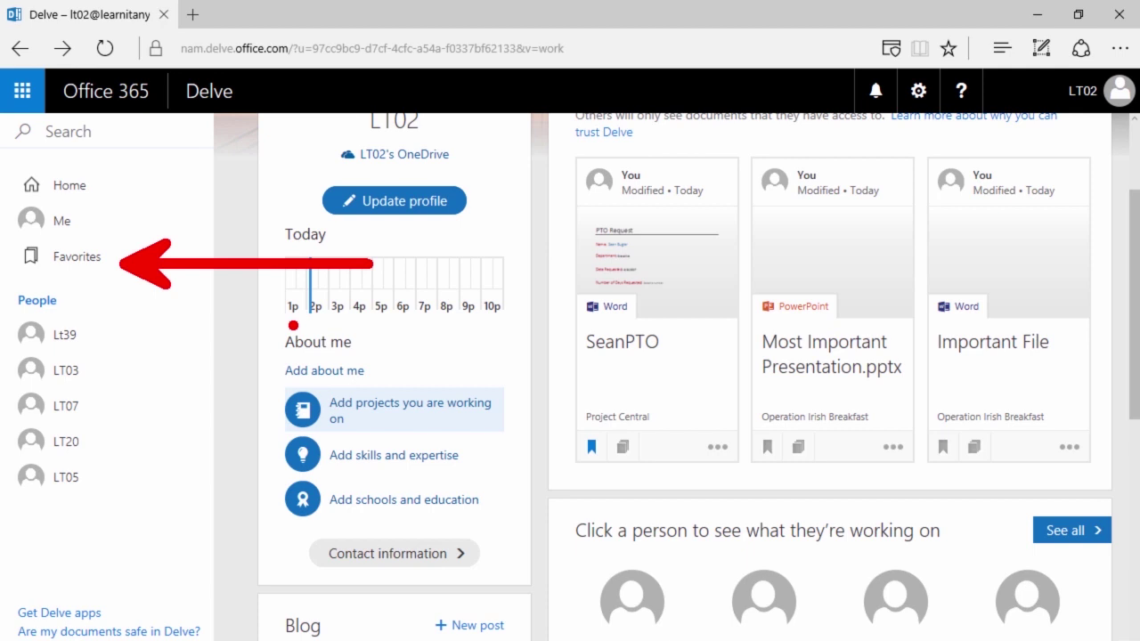
pyautogui.scroll(4, 289, 328)
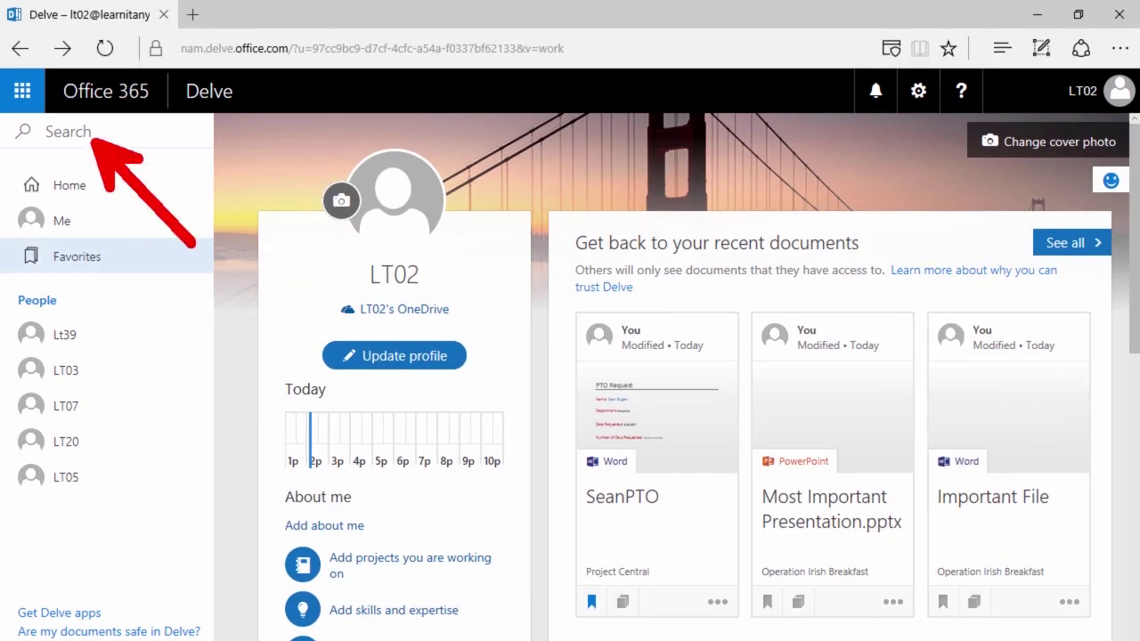
# - Search Delve for 'Coffee', list all document results and open the result-type filter
pyautogui.click(97, 140)
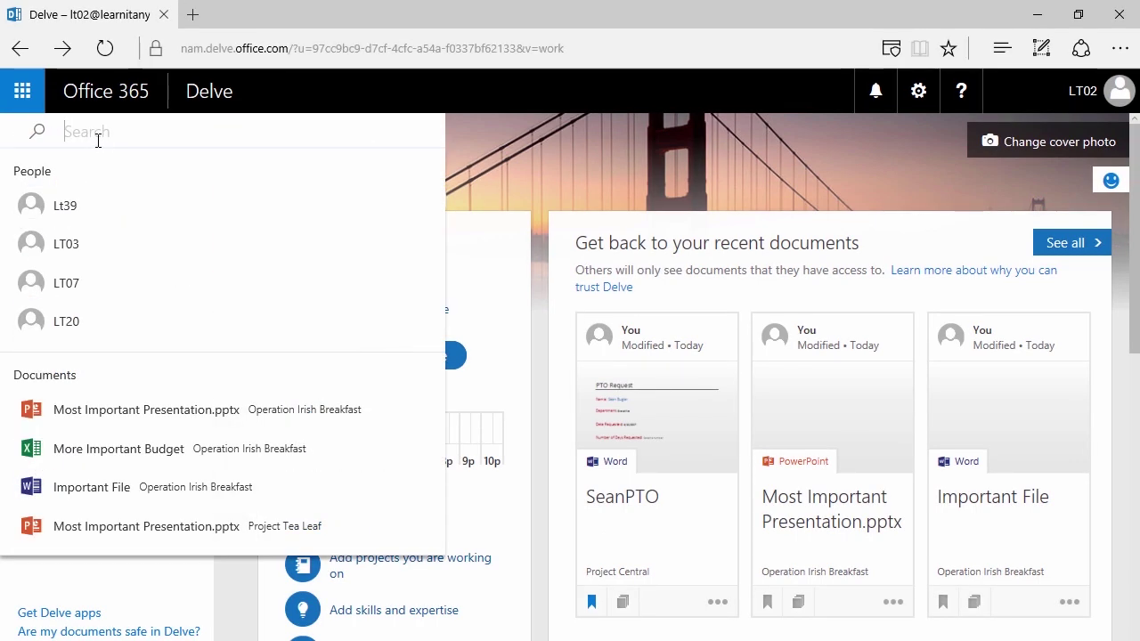
pyautogui.write('Coffee')
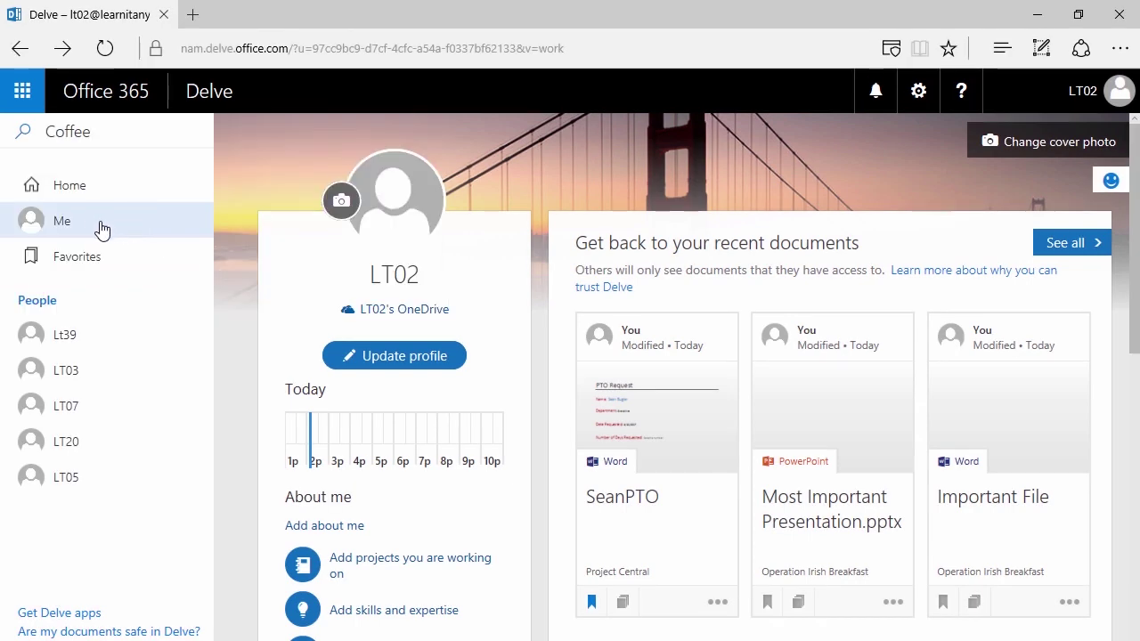
pyautogui.click(76, 124)
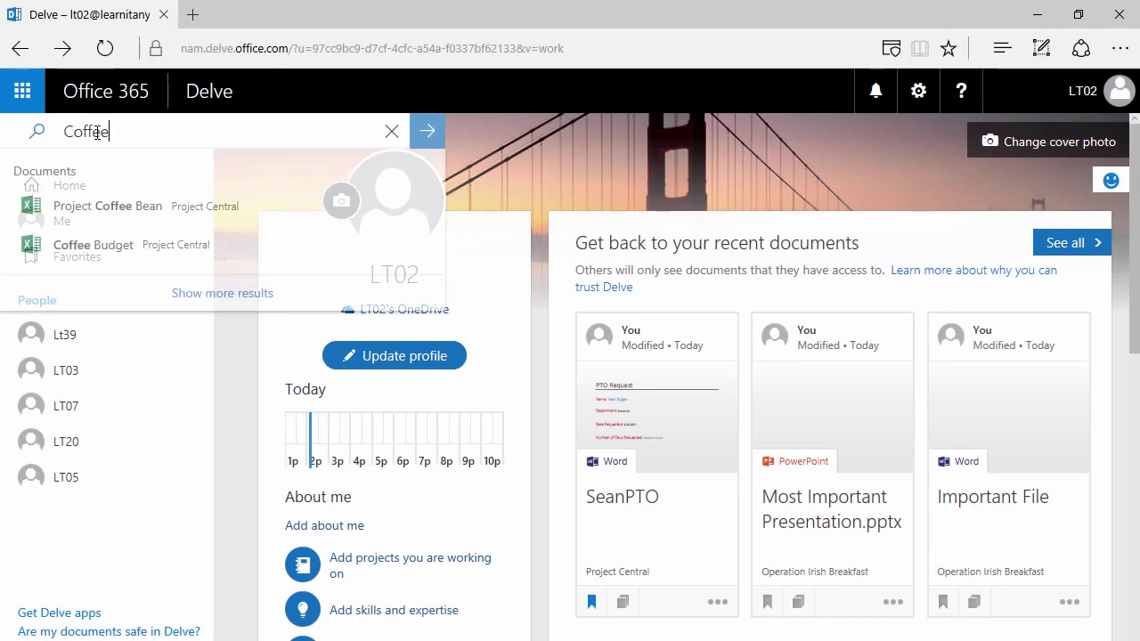
pyautogui.click(190, 300)
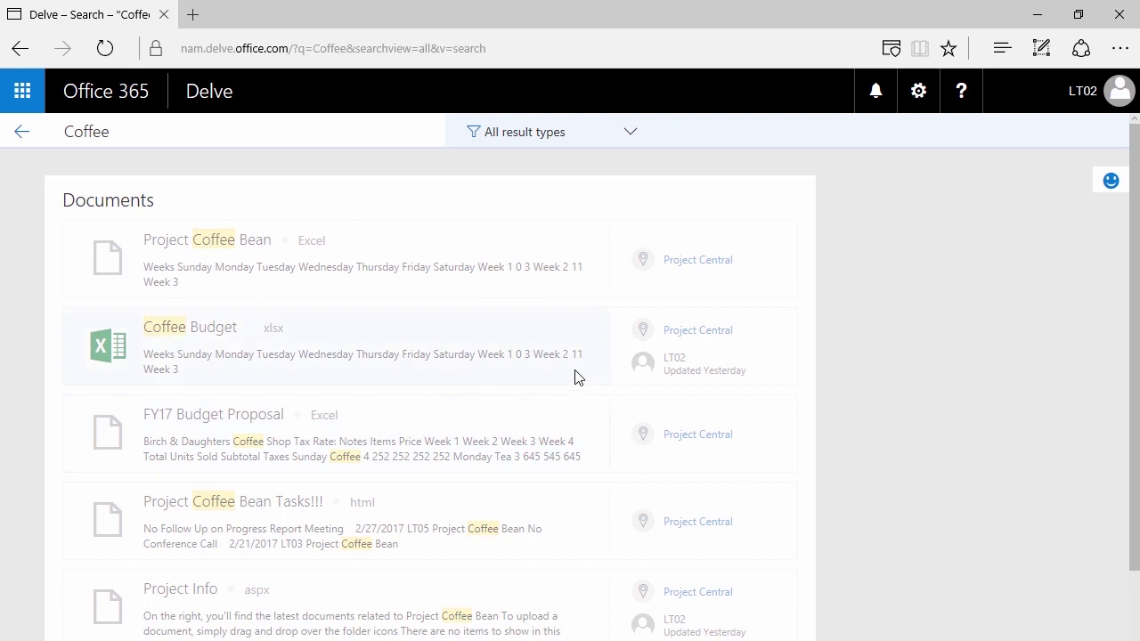
pyautogui.scroll(-1, 689, 285)
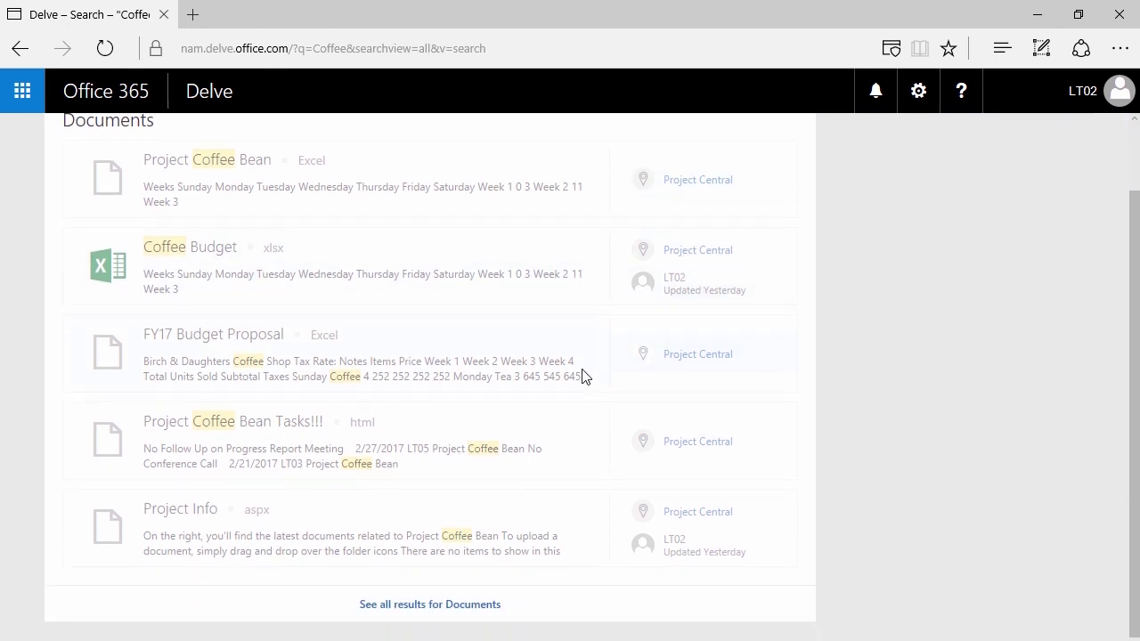
pyautogui.click(471, 598)
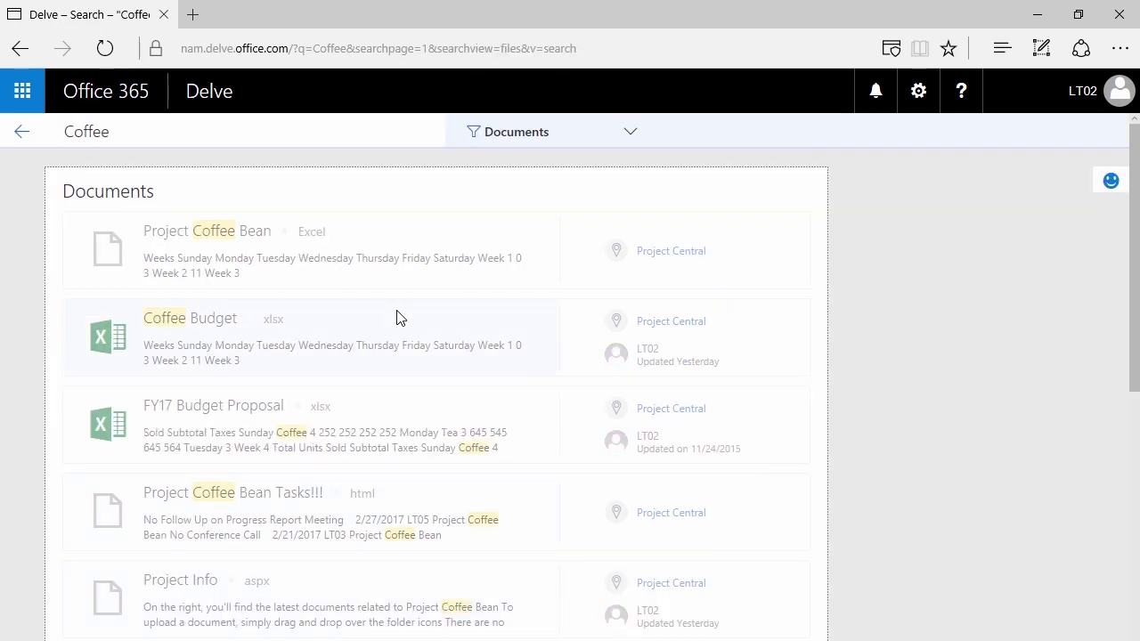
pyautogui.scroll(-5, 398, 318)
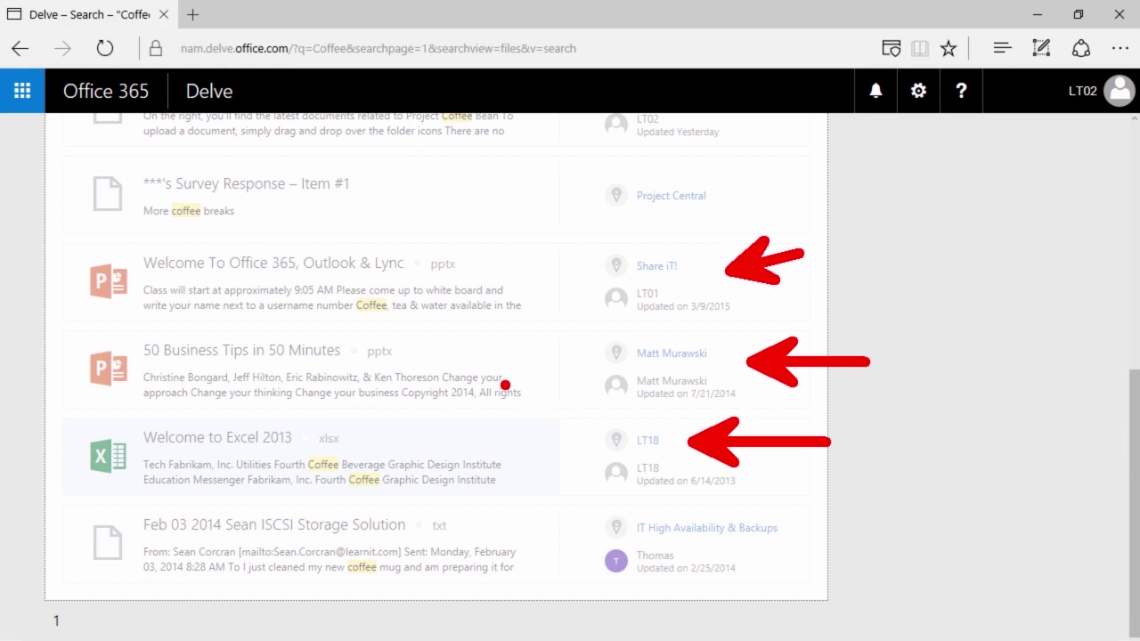
pyautogui.scroll(10, 526, 486)
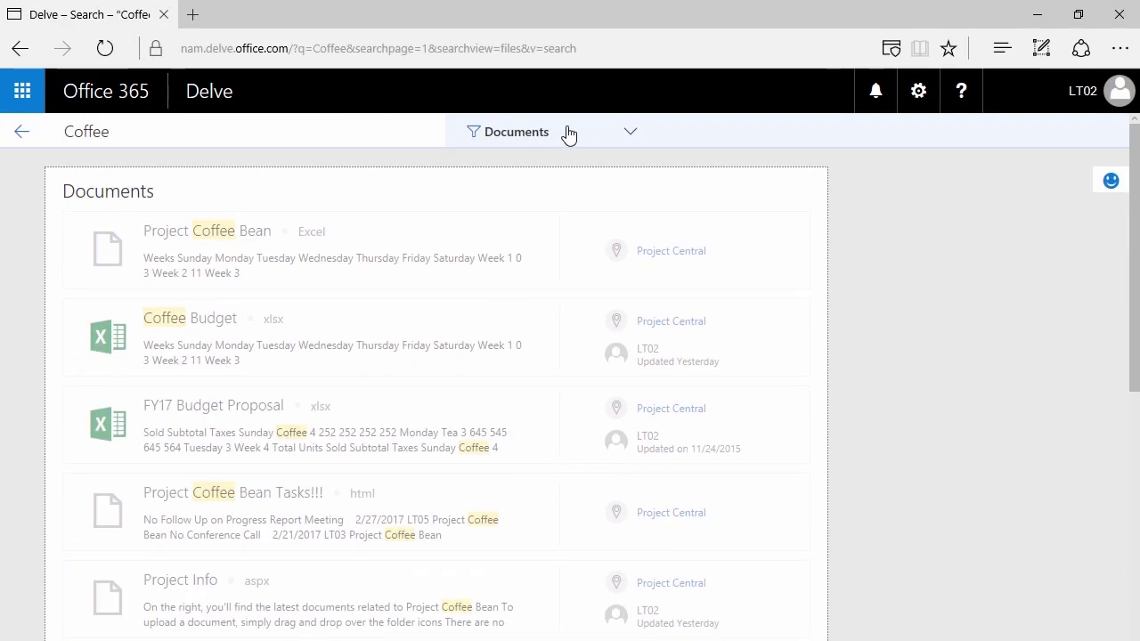
pyautogui.click(630, 132)
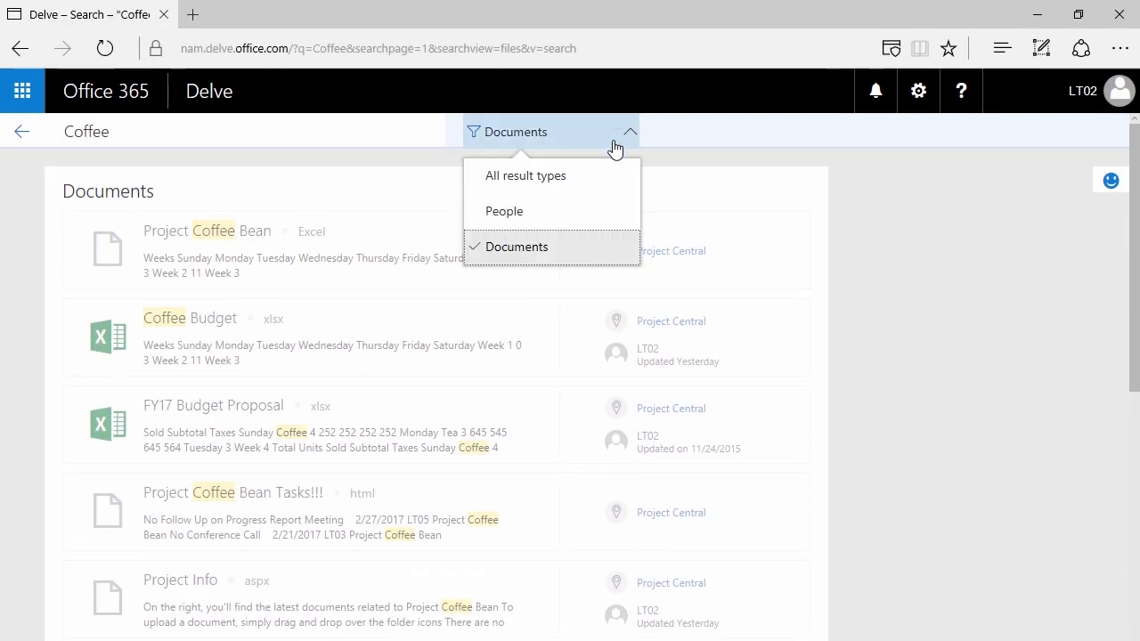
# - Search for the colleague by name and open their profile page
pyautogui.click(113, 134)
pyautogui.write('Bugler')
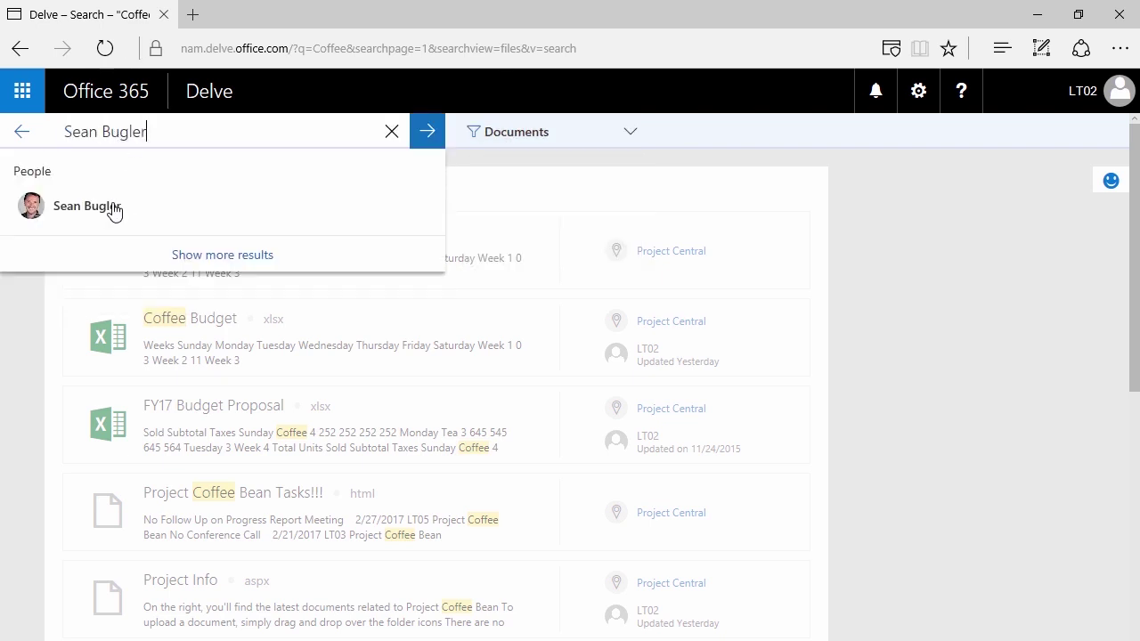
pyautogui.click(114, 207)
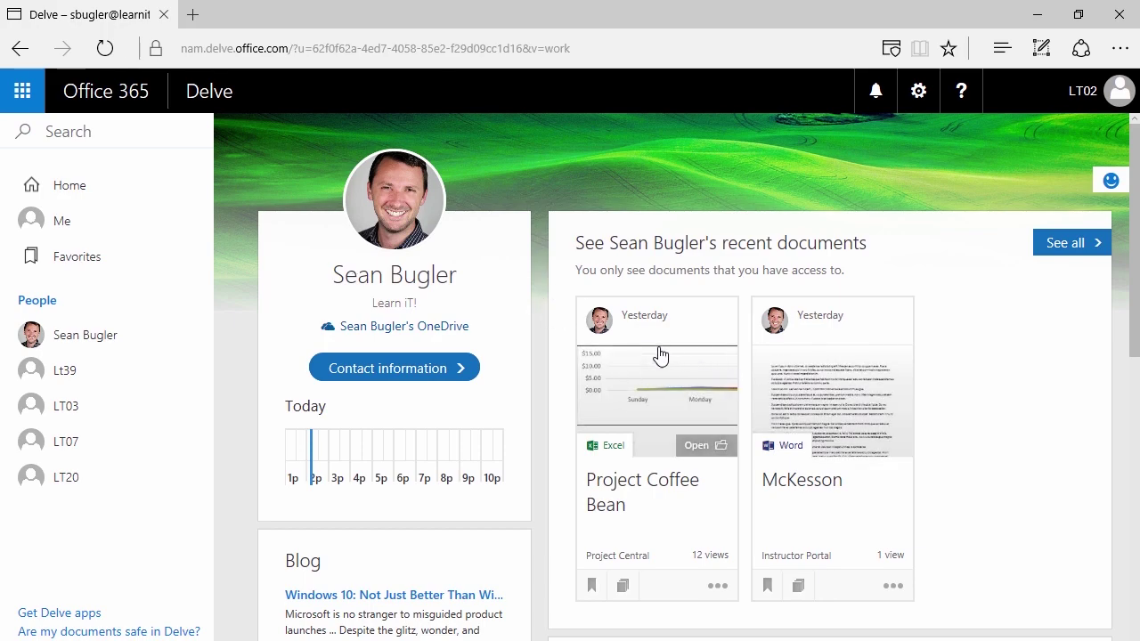
# - Bookmark the colleague's Project Coffee Bean Excel card as a favorite
pyautogui.scroll(-8, 539, 257)
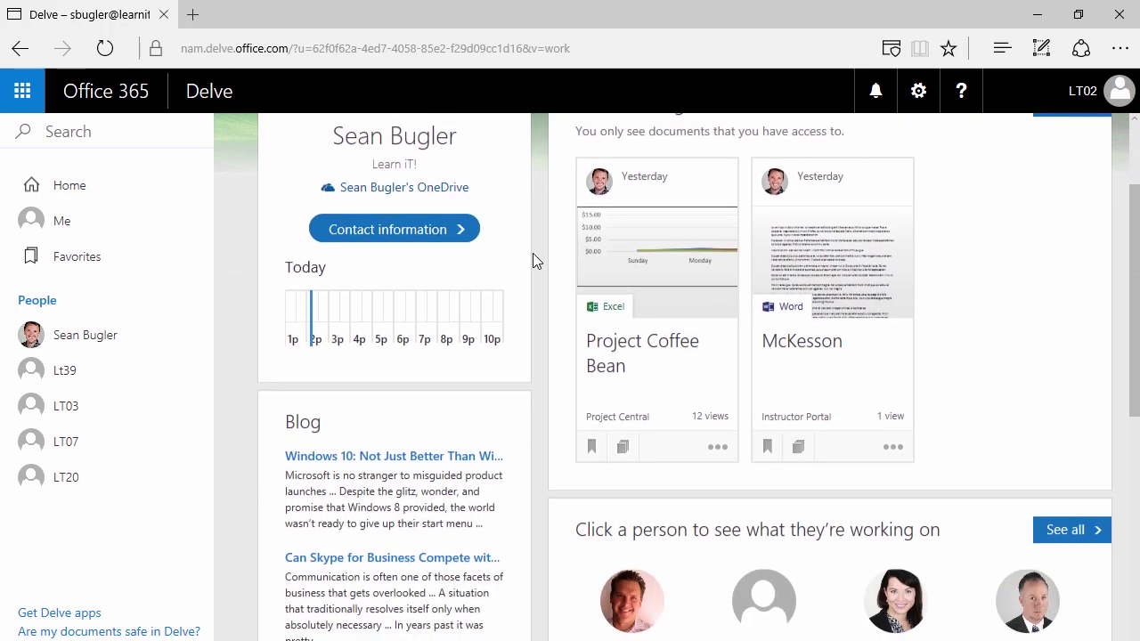
pyautogui.scroll(4, 525, 236)
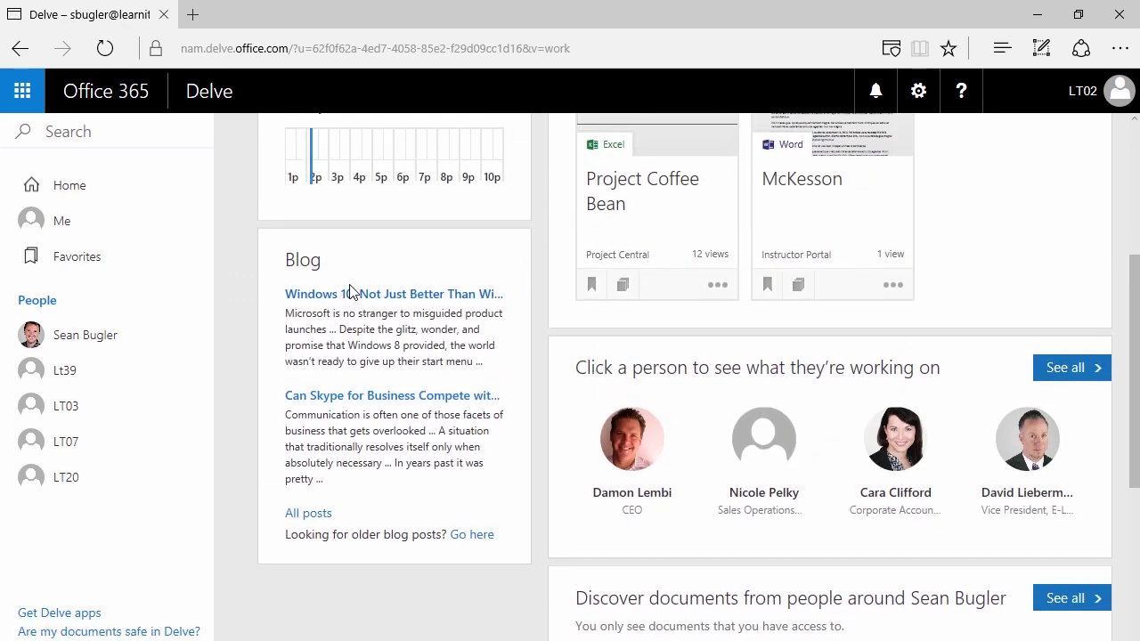
pyautogui.scroll(3, 348, 298)
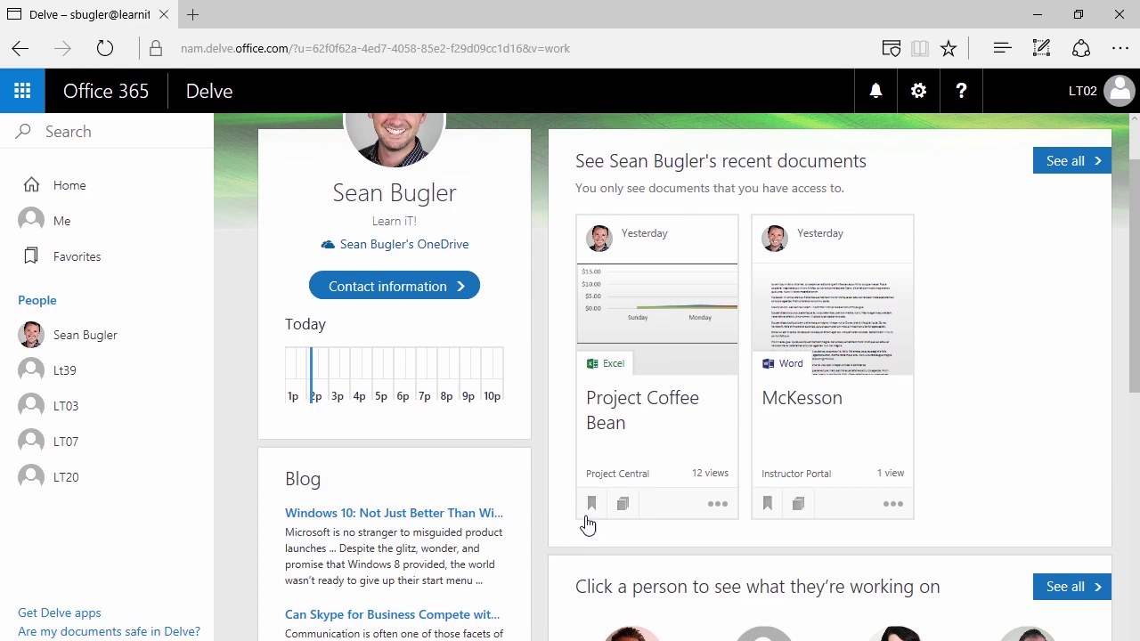
pyautogui.moveTo(610, 296)
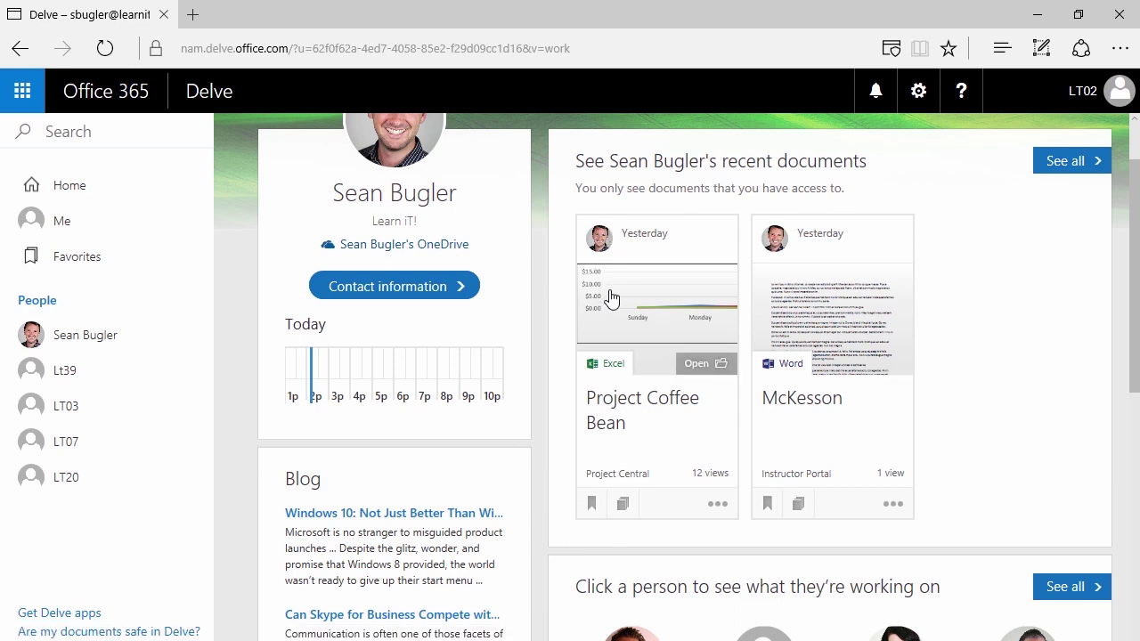
pyautogui.click(592, 506)
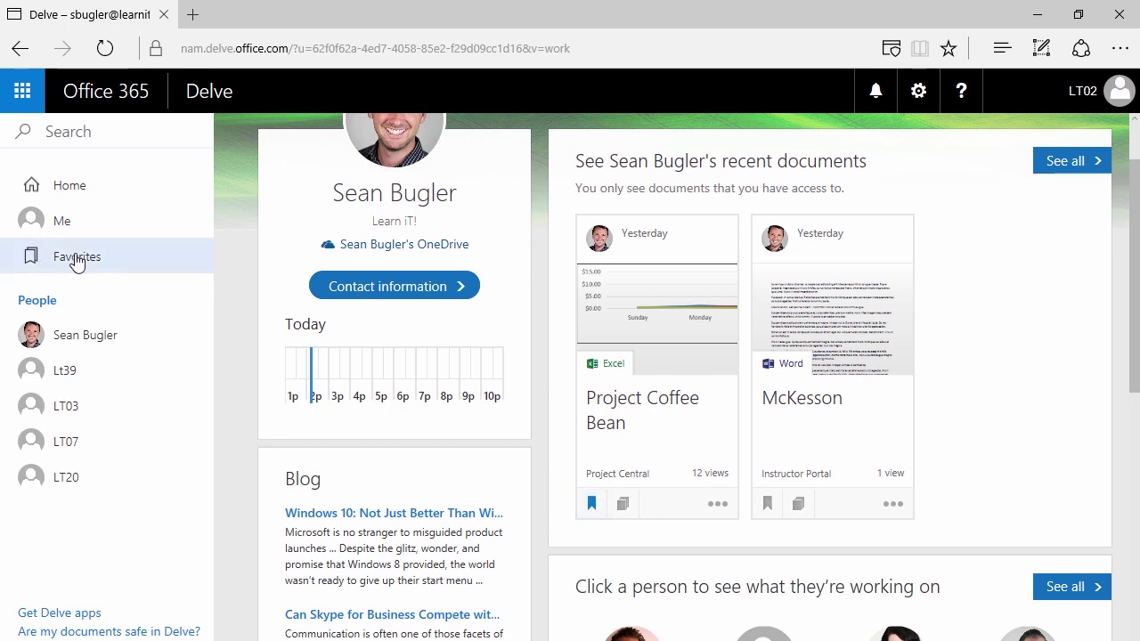
pyautogui.scroll(-6, 394, 263)
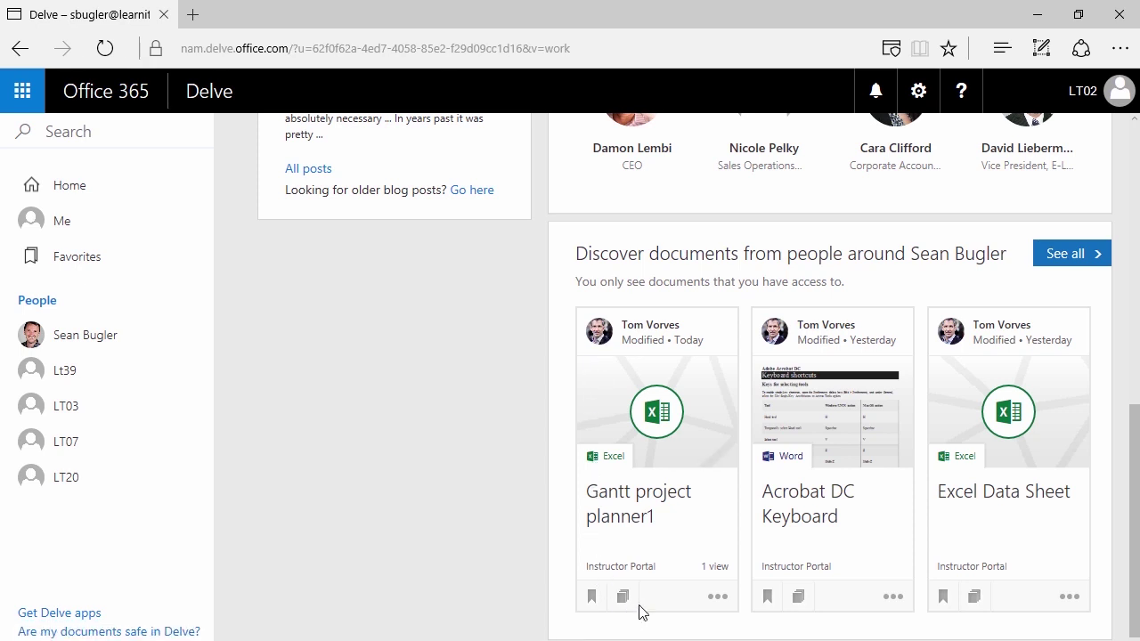
# - Bookmark Gantt project planner1, Acrobat DC keyboard, Excel Data Sheet, and Wildlife from Home
pyautogui.click(592, 599)
pyautogui.click(768, 600)
pyautogui.click(942, 597)
pyautogui.click(111, 187)
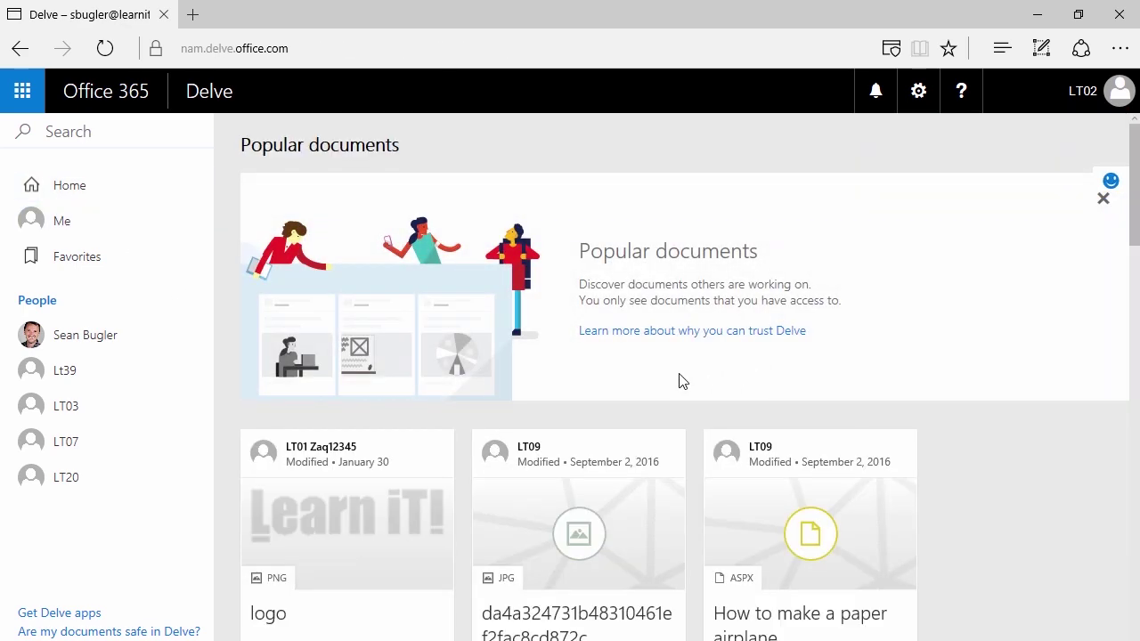
pyautogui.scroll(-4, 605, 376)
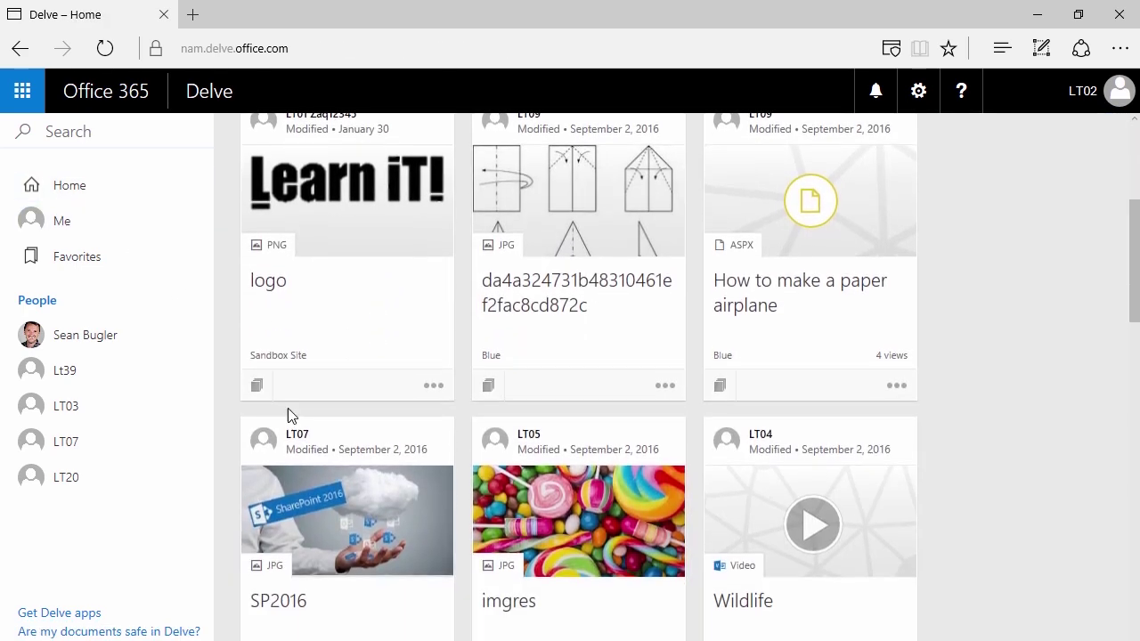
pyautogui.scroll(-2, 256, 472)
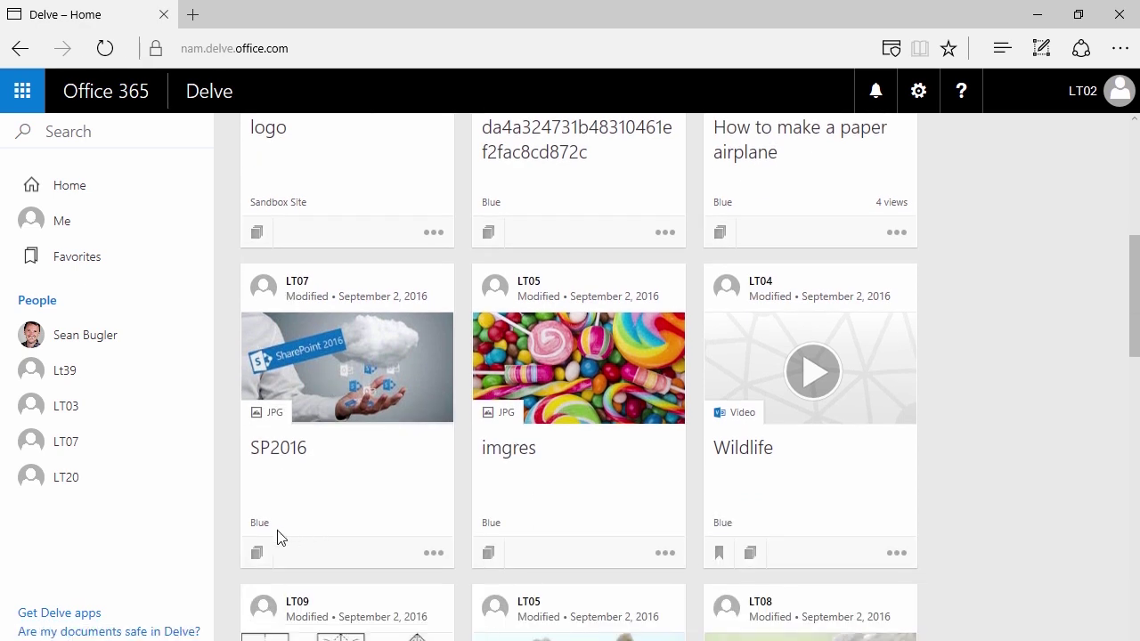
pyautogui.scroll(-2, 579, 419)
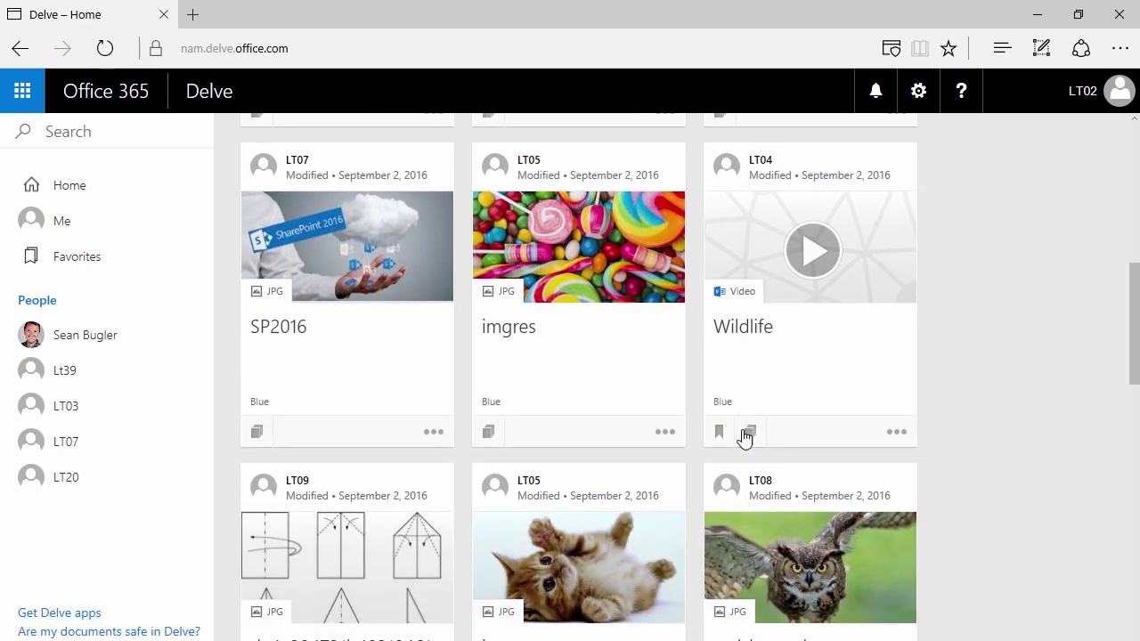
pyautogui.click(720, 435)
# - Scroll the home page and go to the Favorites page
pyautogui.scroll(-2, 611, 439)
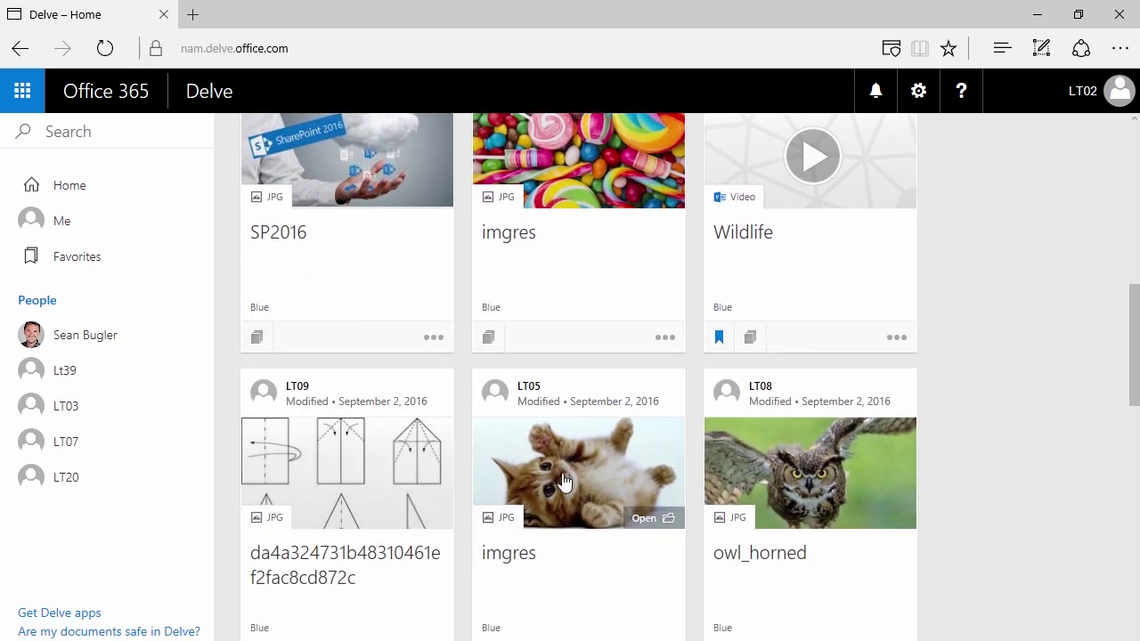
pyautogui.scroll(-2, 547, 481)
pyautogui.scroll(-3, 397, 473)
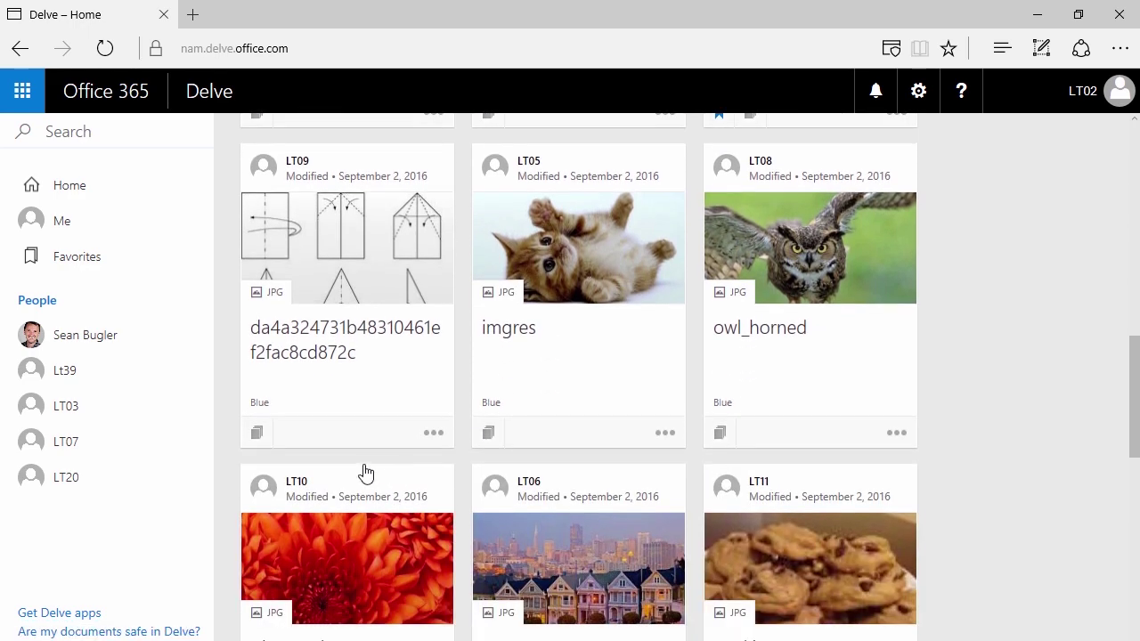
pyautogui.scroll(10, 412, 452)
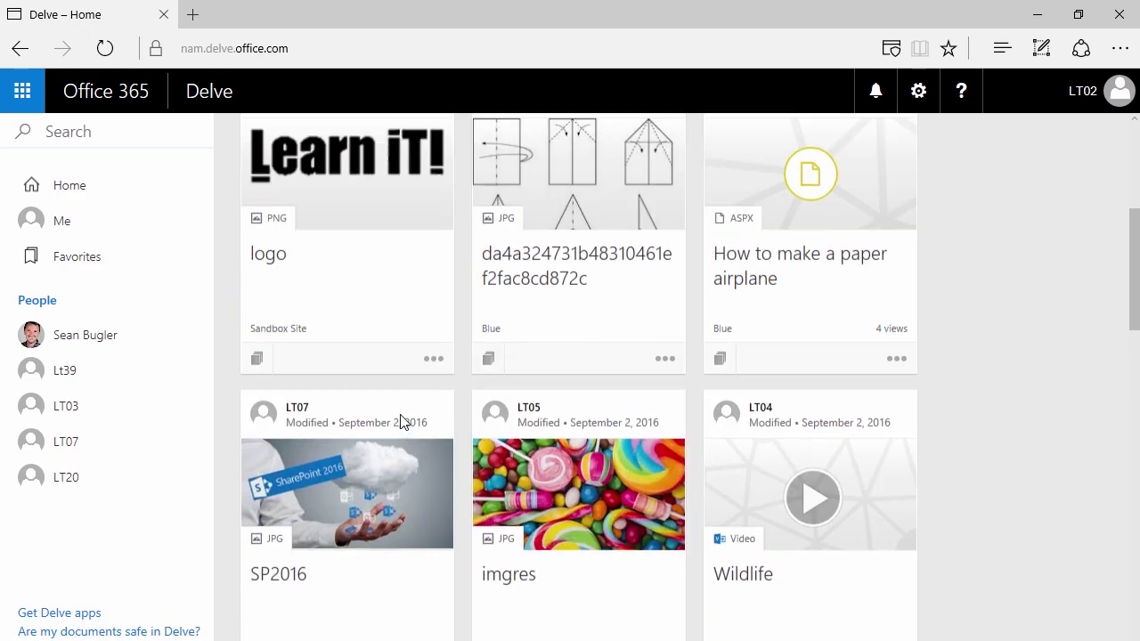
pyautogui.click(106, 270)
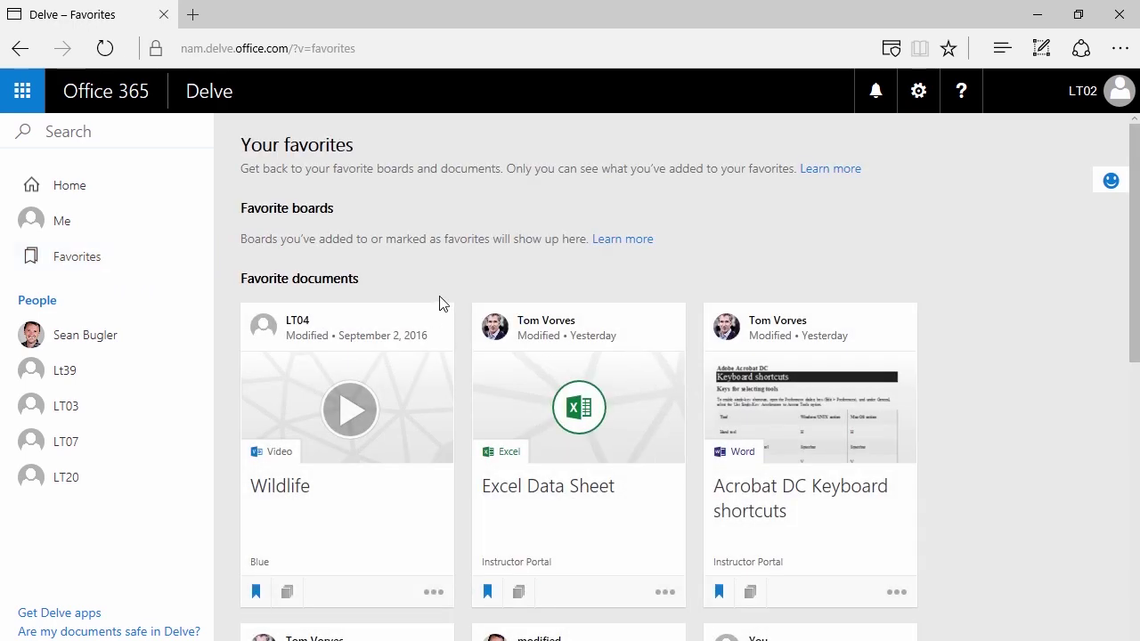
# - Browse the favorite documents and open, then close, Wildlife's sharing options
pyautogui.scroll(-5, 452, 295)
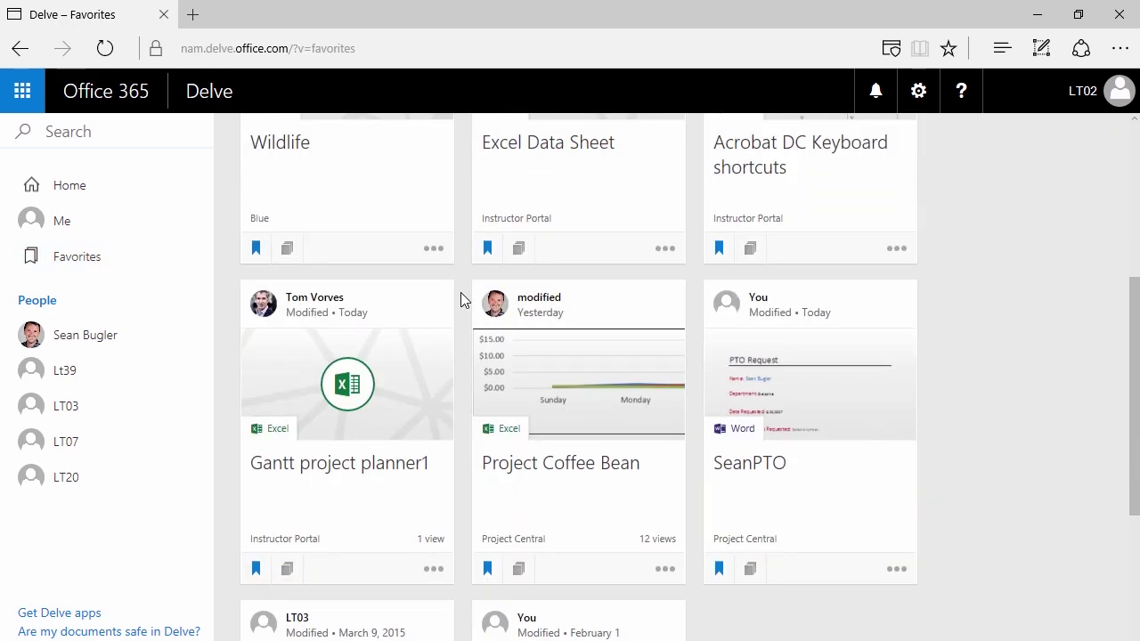
pyautogui.scroll(-1, 454, 306)
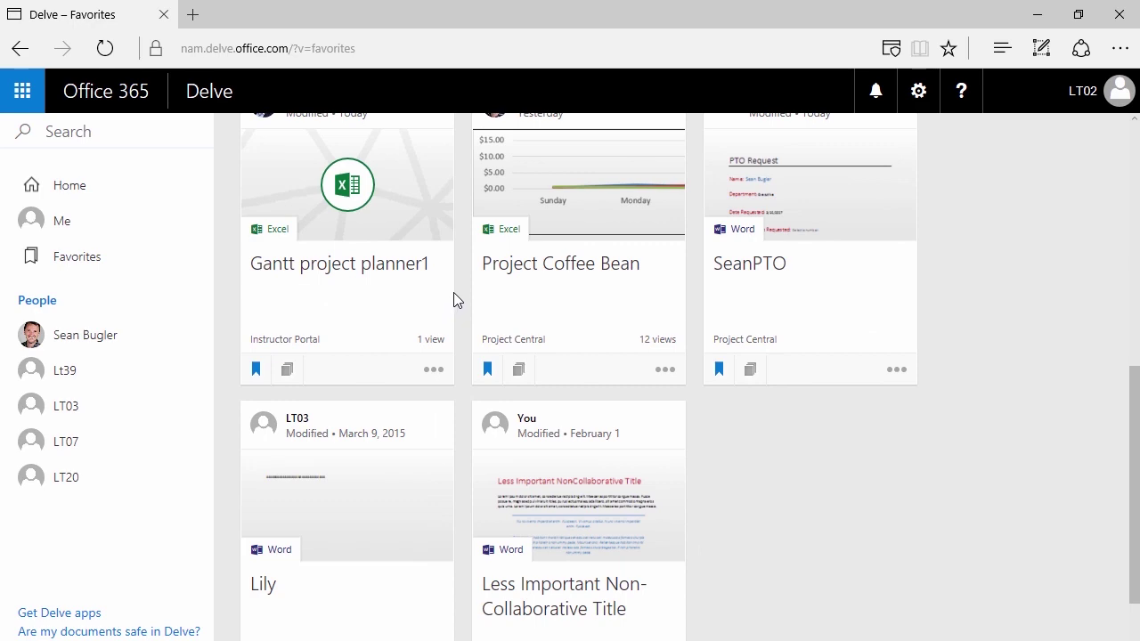
pyautogui.scroll(6, 454, 299)
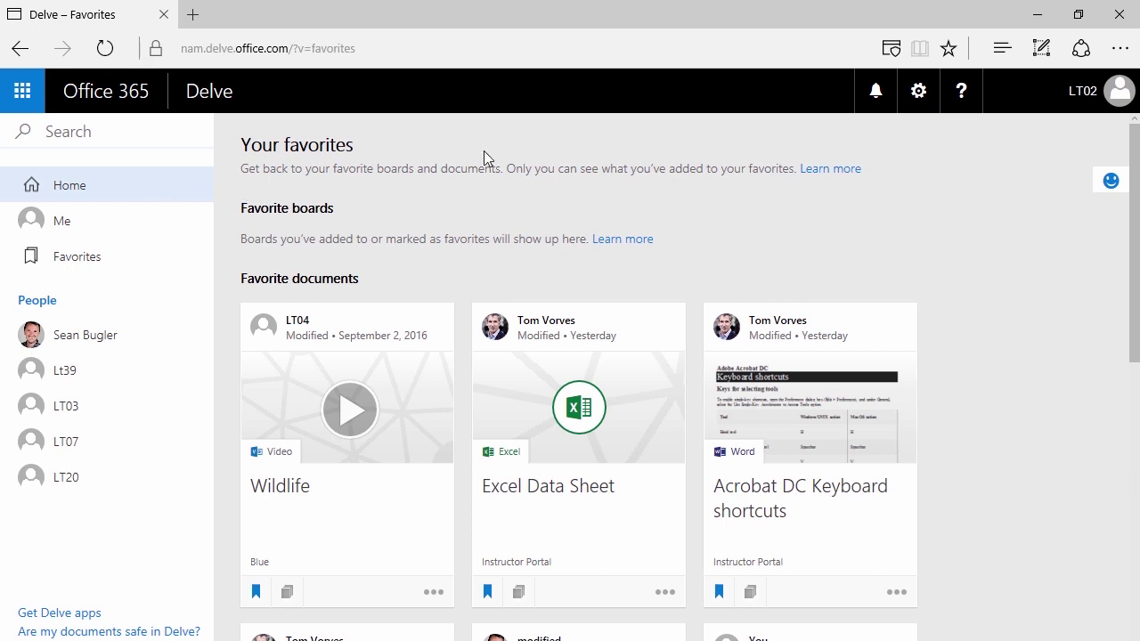
pyautogui.scroll(-2, 312, 440)
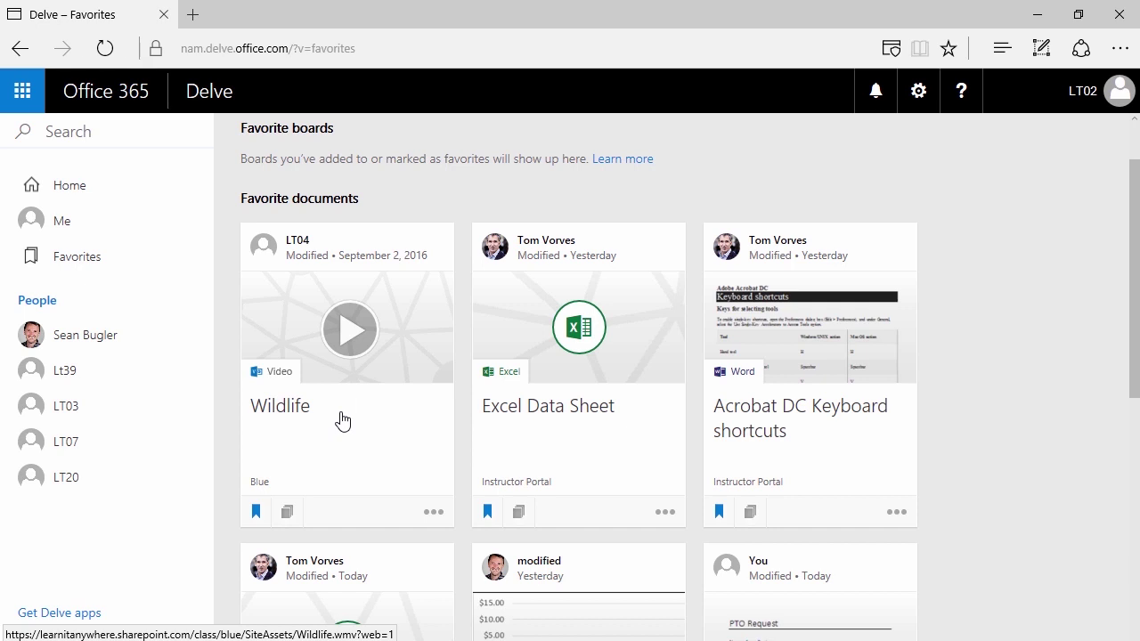
pyautogui.click(434, 513)
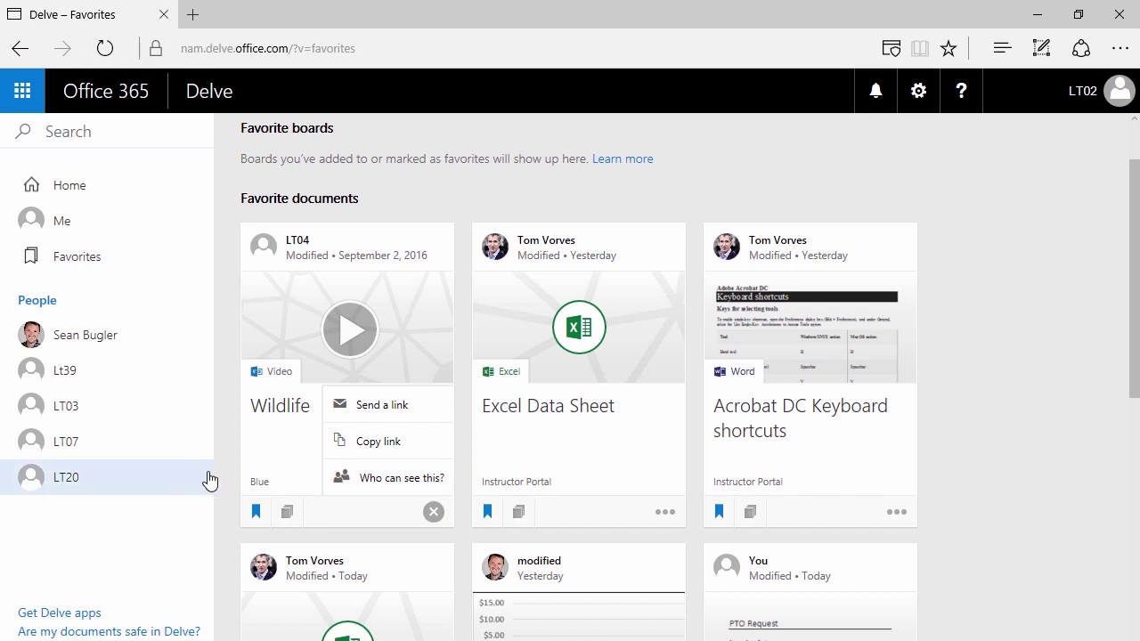
pyautogui.click(224, 468)
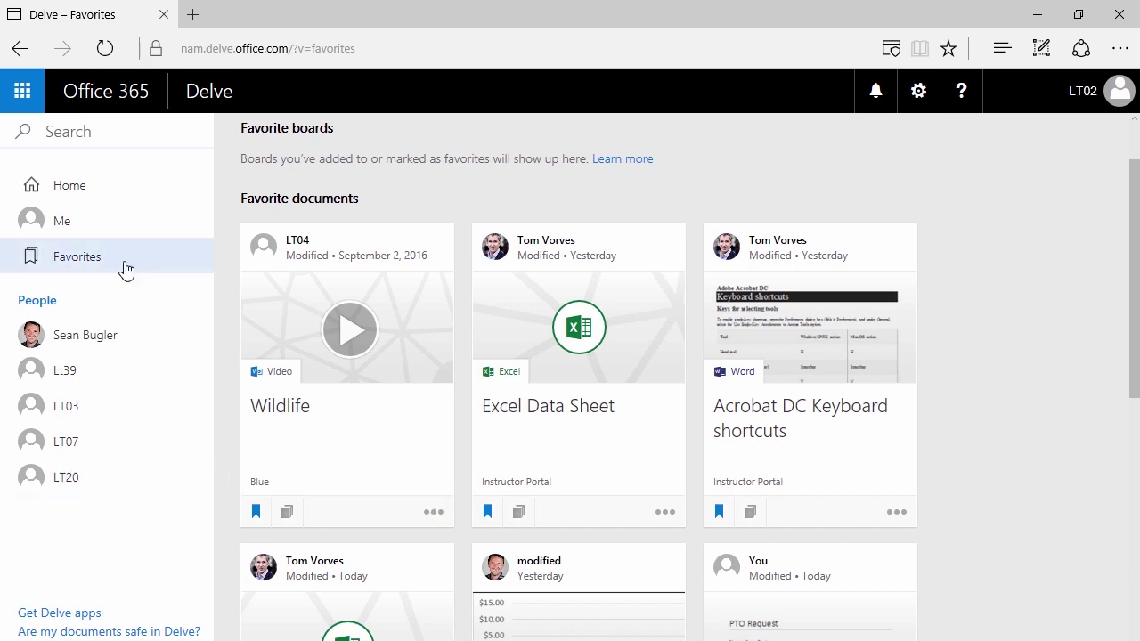
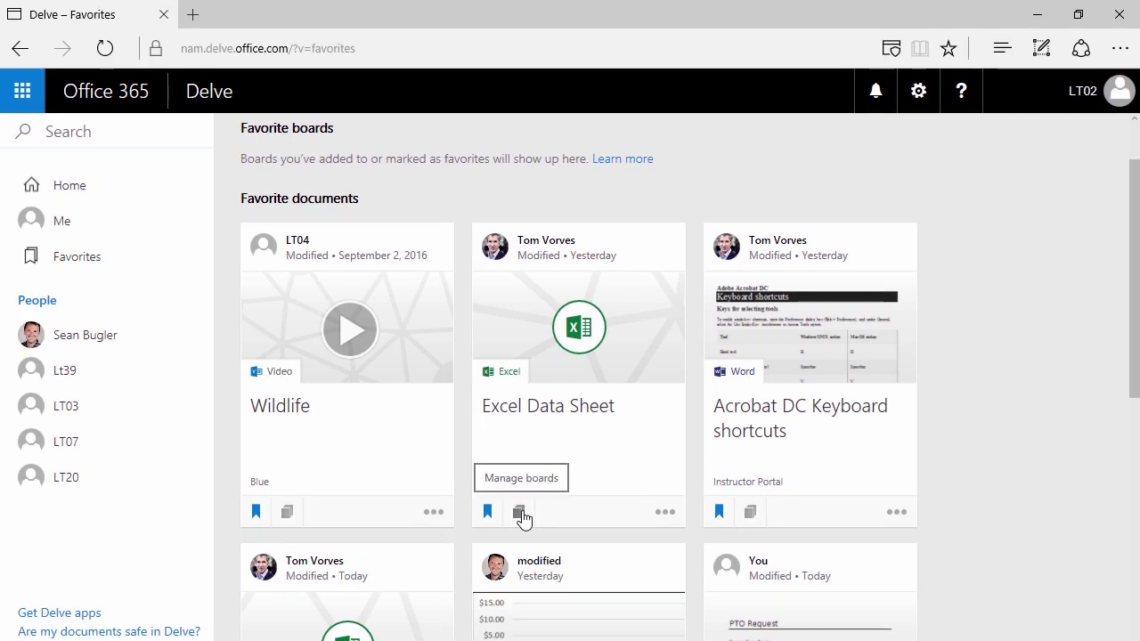
# - Add the Excel Data Sheet to a new board named 'Project Coffee Bean'
pyautogui.click(520, 513)
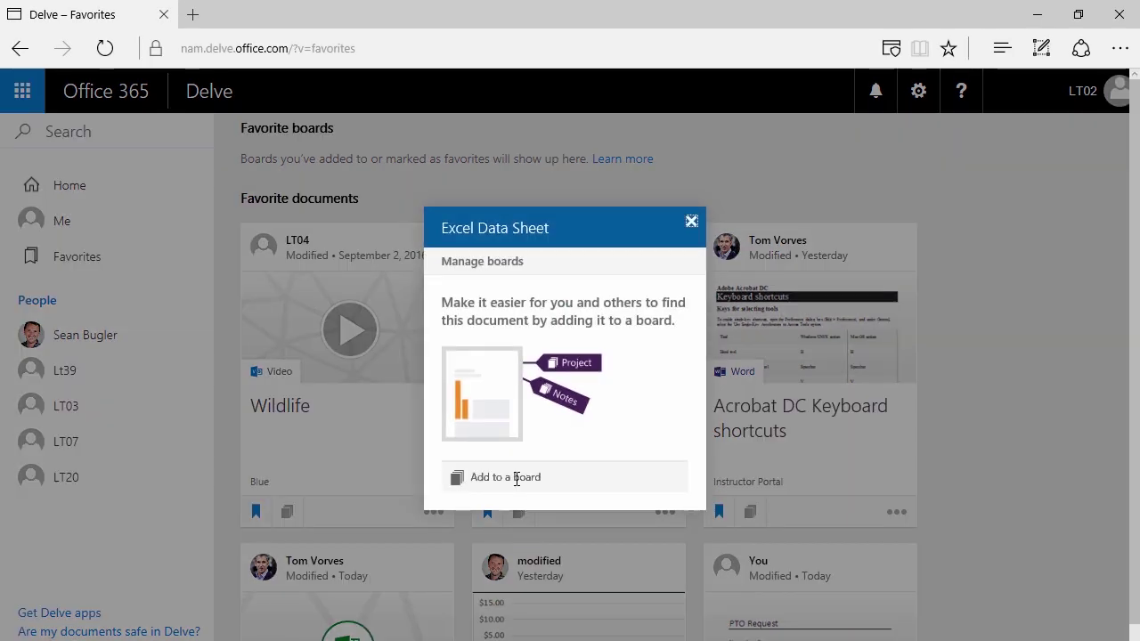
pyautogui.click(517, 479)
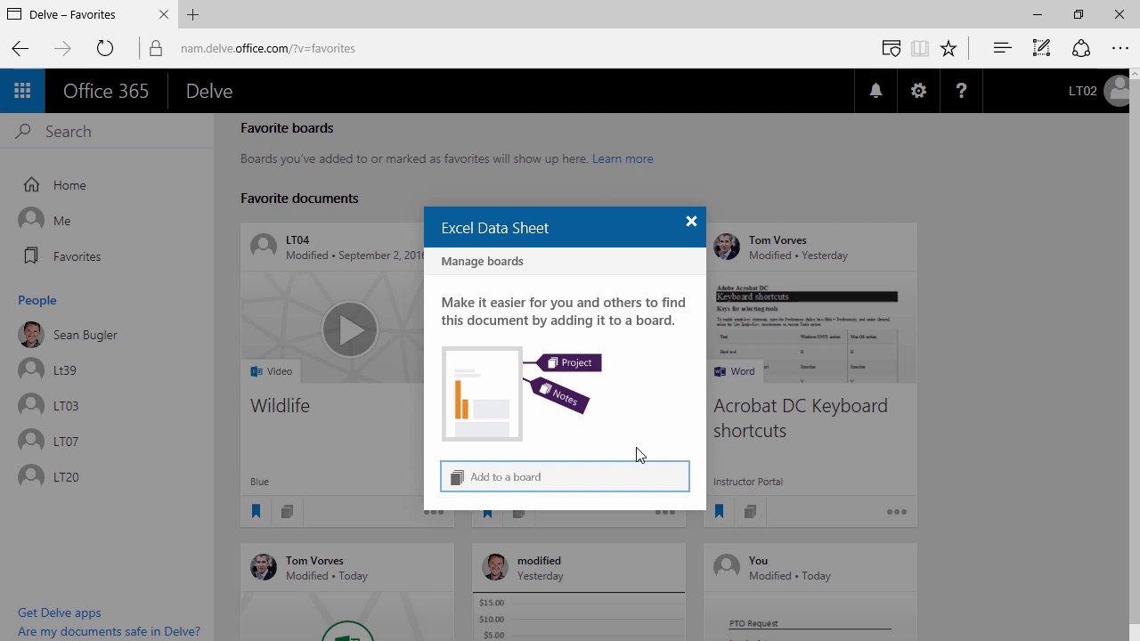
pyautogui.write('Project Coffee Bean')
pyautogui.press('Return')
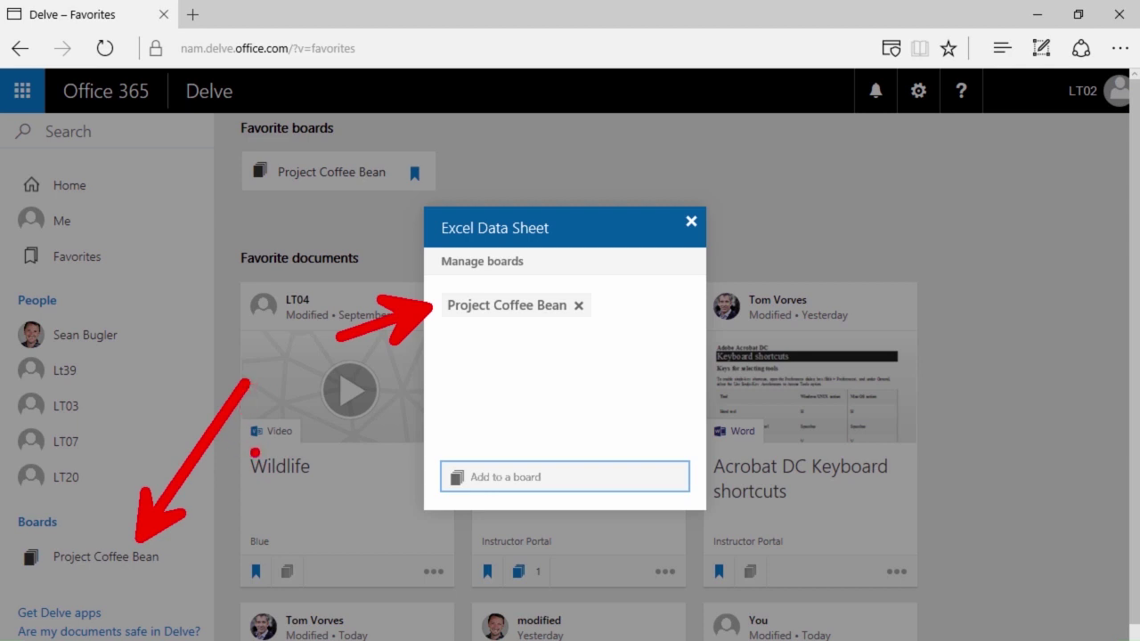
pyautogui.click(692, 223)
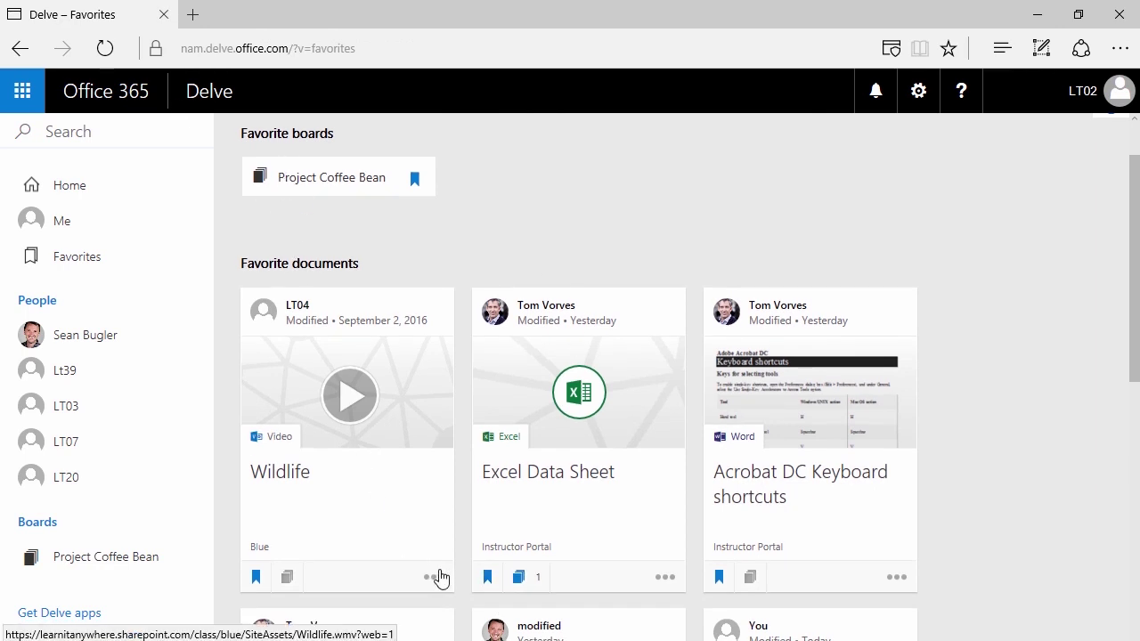
# - Unfavorite Excel Data Sheet, then add the Less Important document to Project Coffee Bean and unfavorite it
pyautogui.click(488, 579)
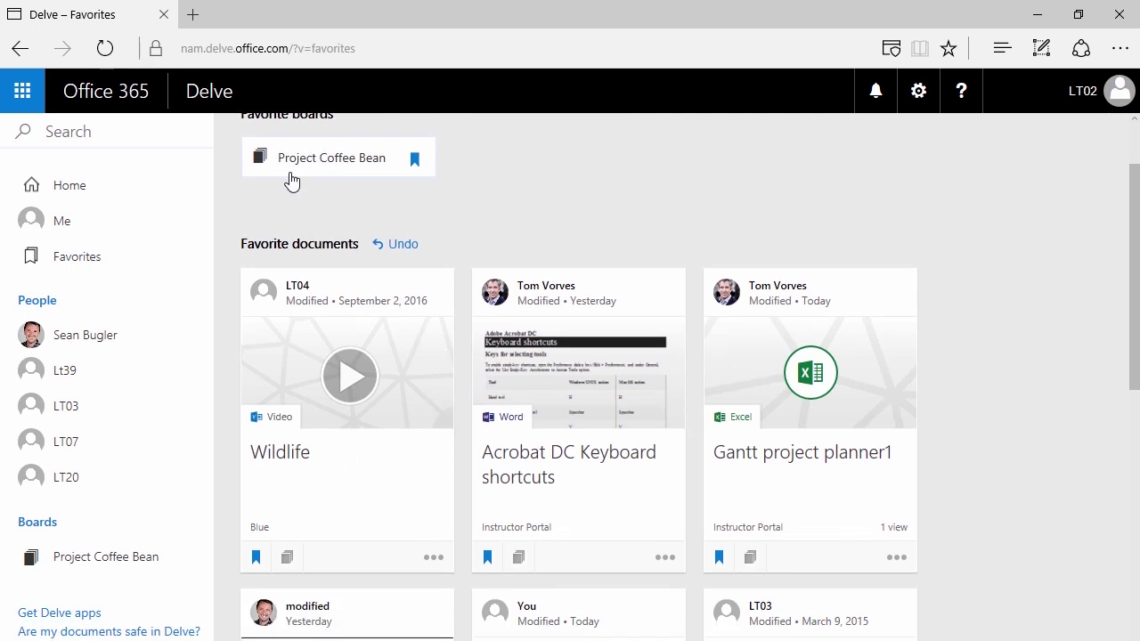
pyautogui.scroll(-1, 552, 472)
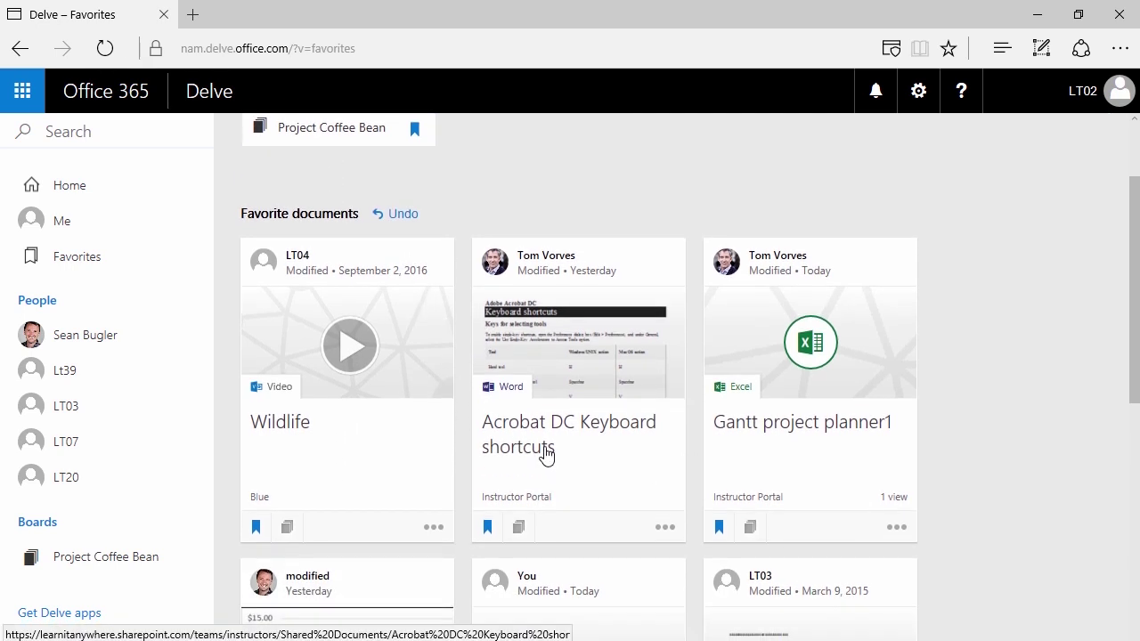
pyautogui.scroll(-10, 546, 440)
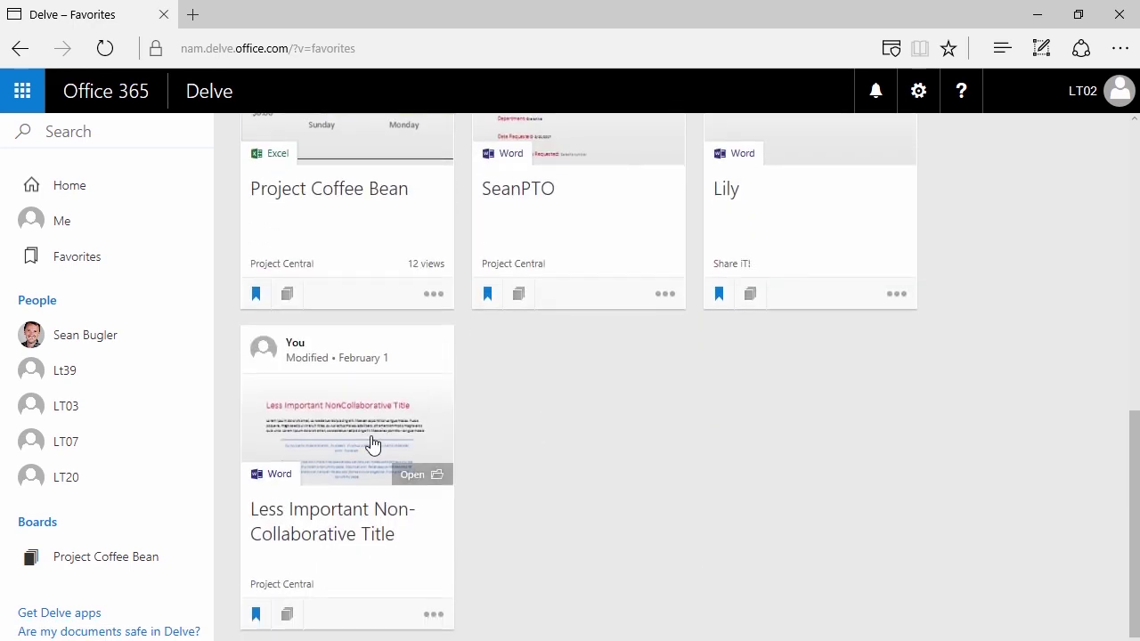
pyautogui.click(287, 615)
pyautogui.click(488, 479)
pyautogui.write('Proj')
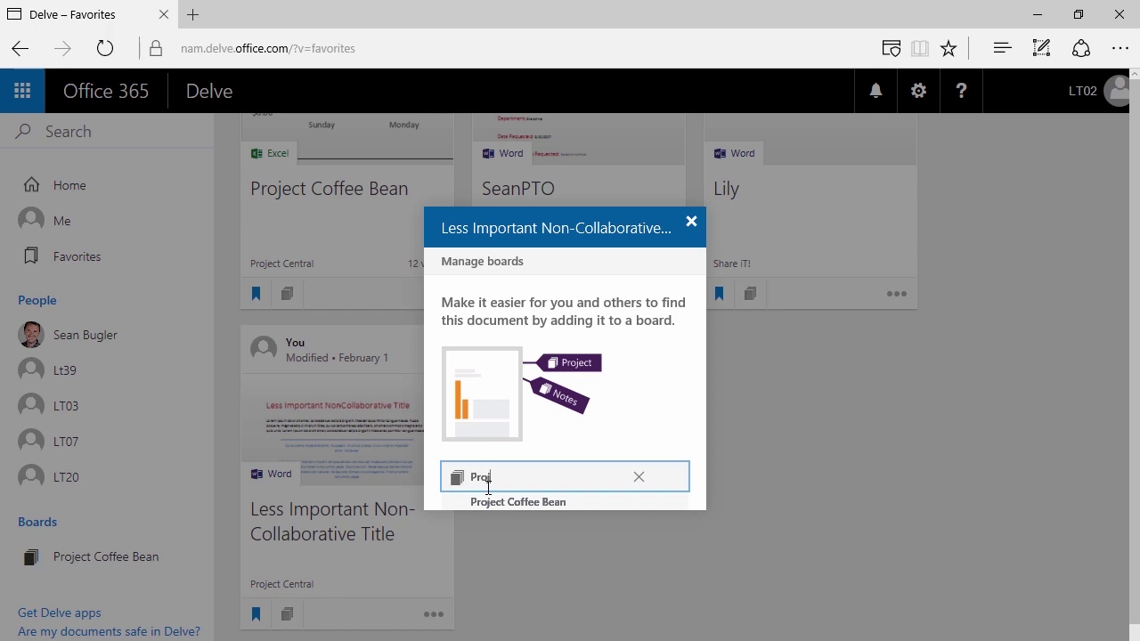
pyautogui.click(509, 501)
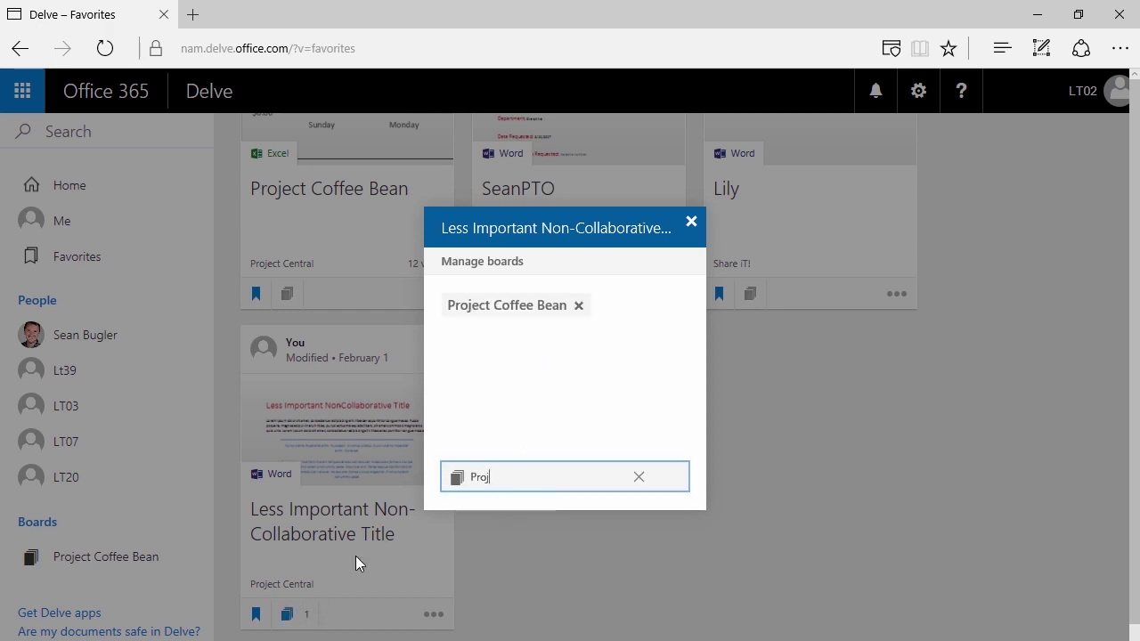
pyautogui.click(691, 222)
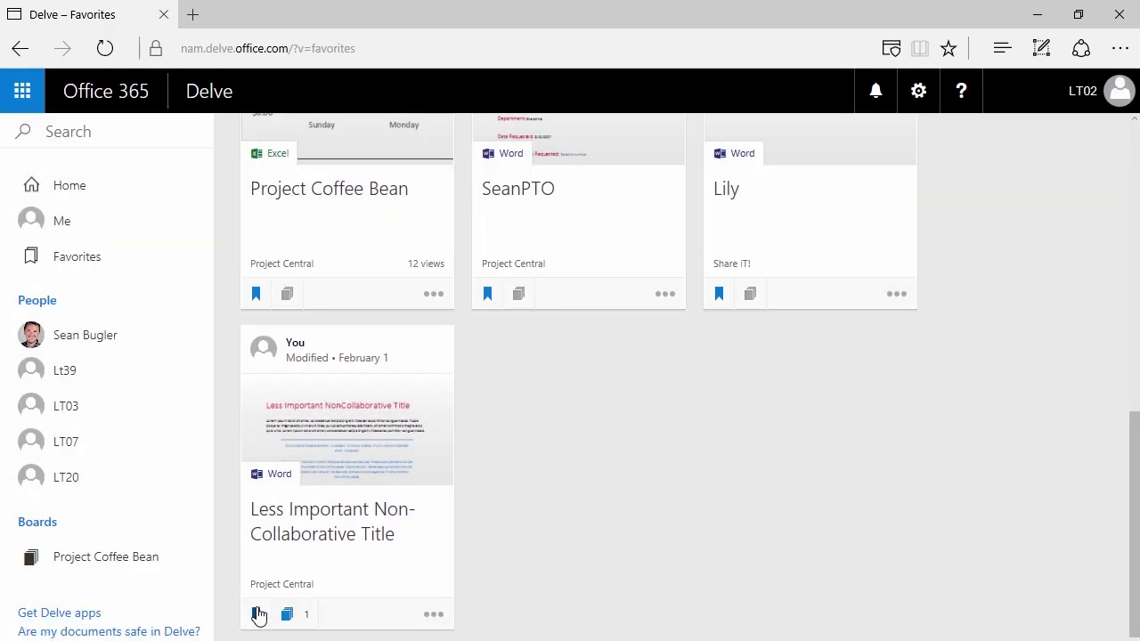
pyautogui.click(255, 613)
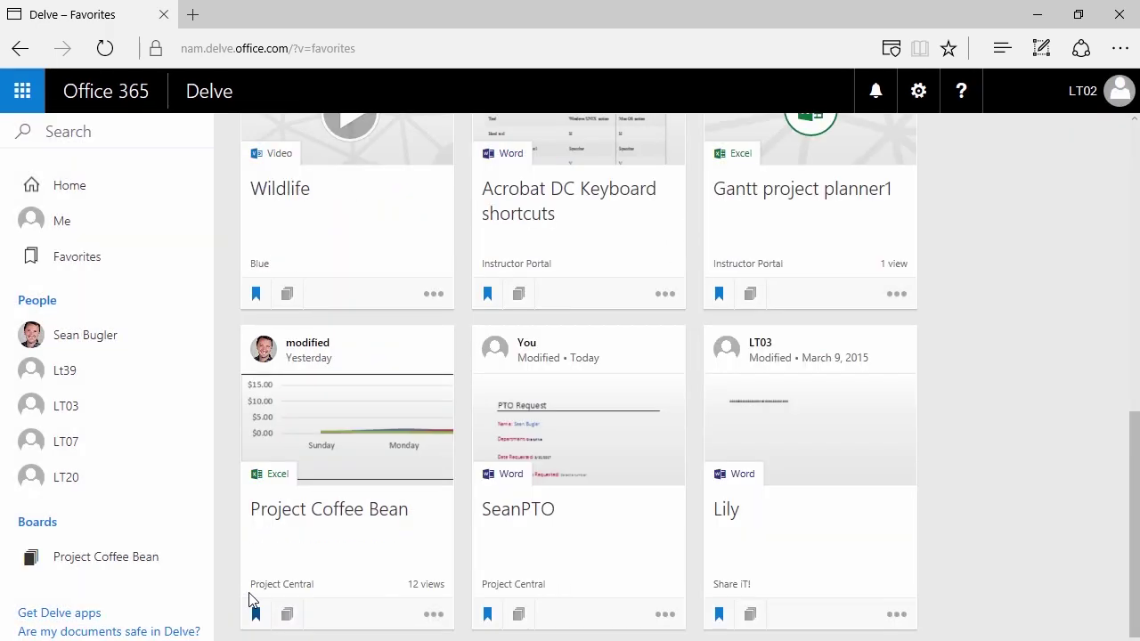
# - Add the Project Coffee Bean spreadsheet to the Project Coffee Bean board and unfavorite it
pyautogui.click(291, 616)
pyautogui.click(473, 479)
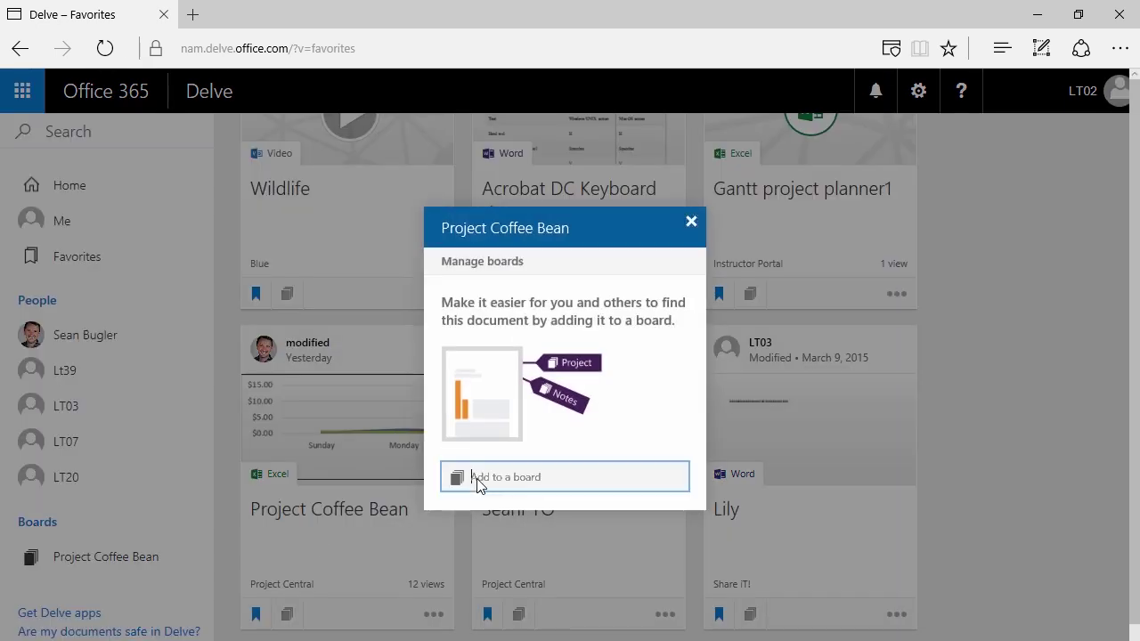
pyautogui.write('Pr')
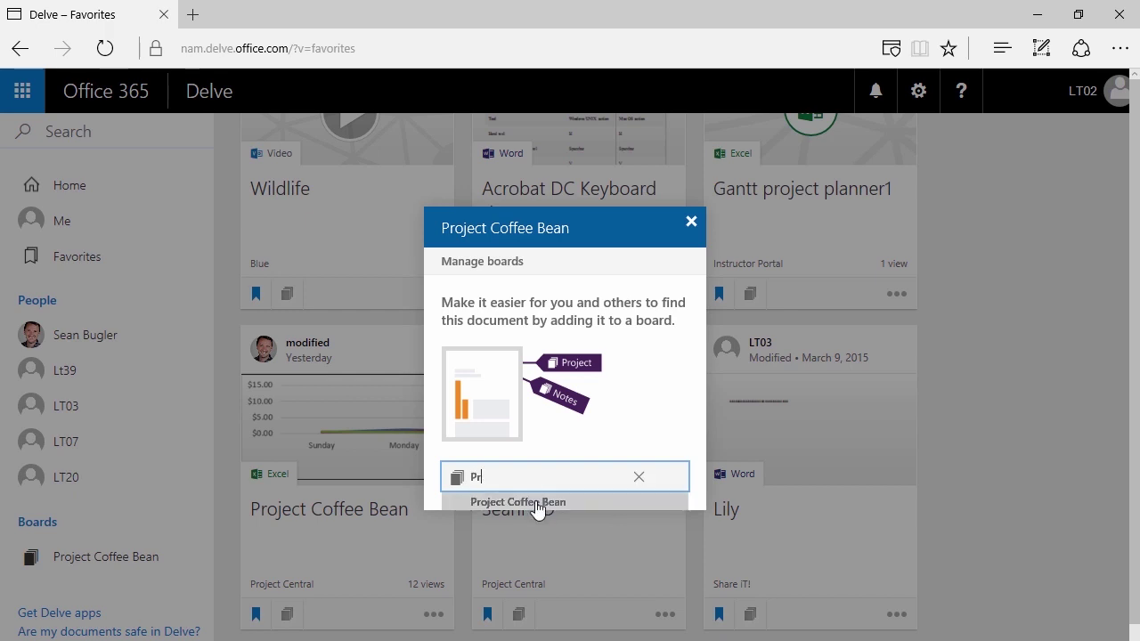
pyautogui.click(530, 503)
pyautogui.click(691, 224)
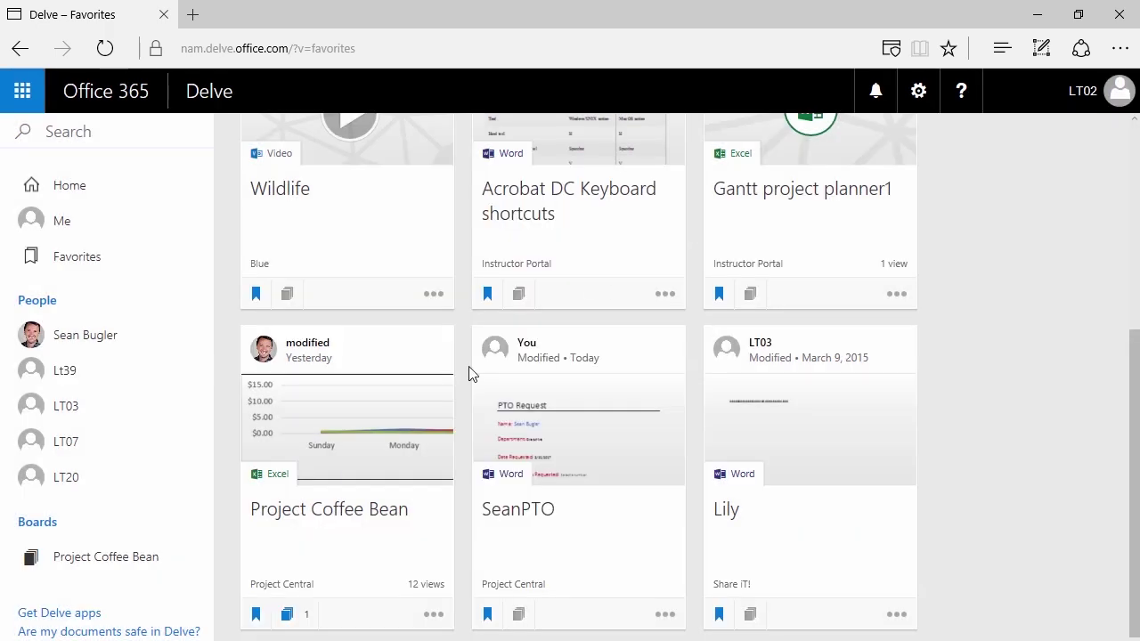
pyautogui.click(258, 614)
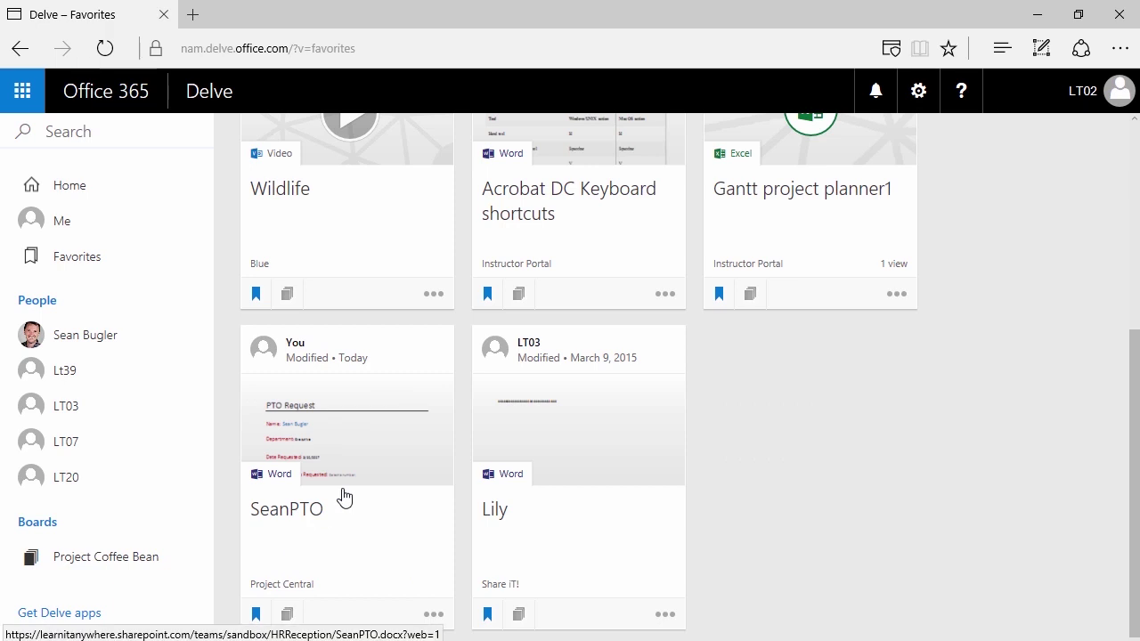
# - Add SeanPTO to Project Coffee Bean and a new 'Project Tea Leaf' board, then unfavorite it
pyautogui.click(287, 614)
pyautogui.click(492, 479)
pyautogui.write('Proje')
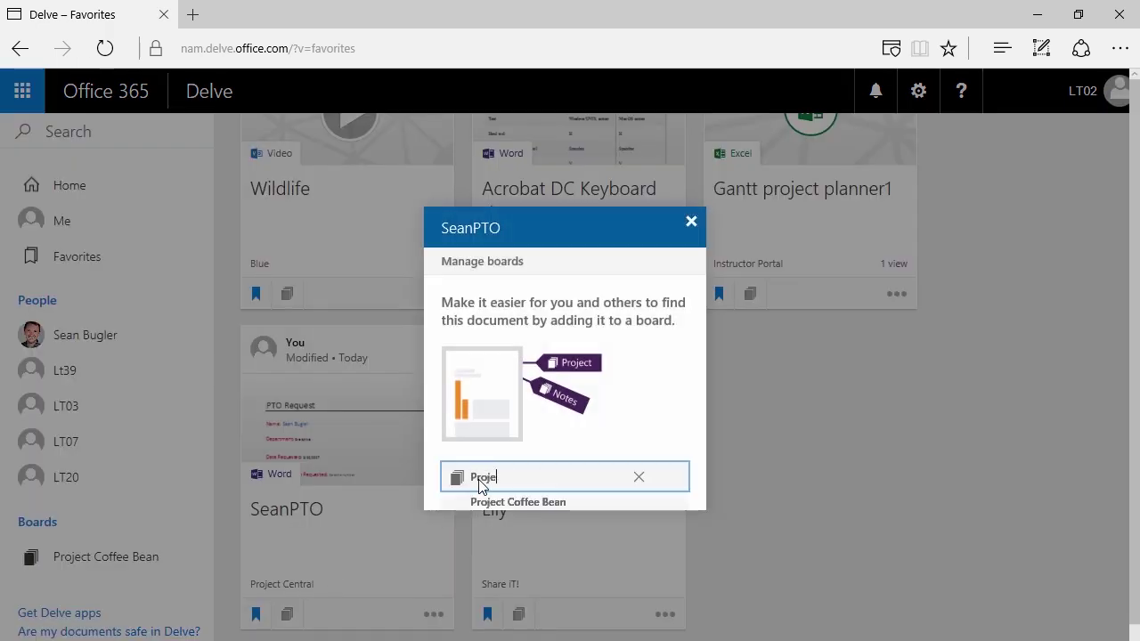
pyautogui.click(504, 502)
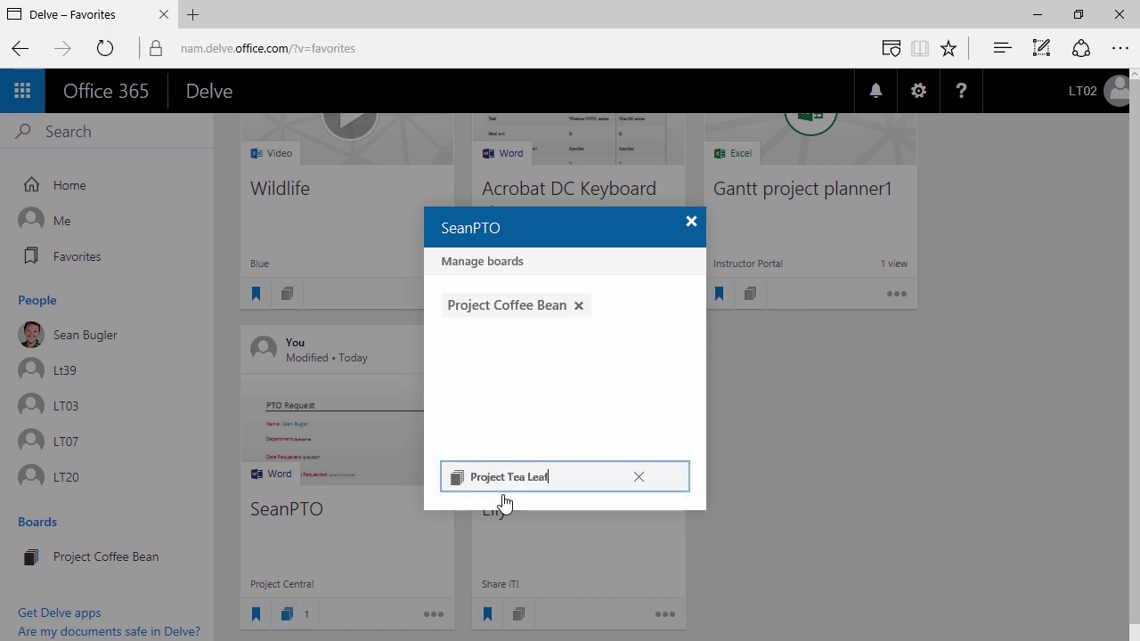
pyautogui.write('Project Tea Leaf')
pyautogui.press('Return')
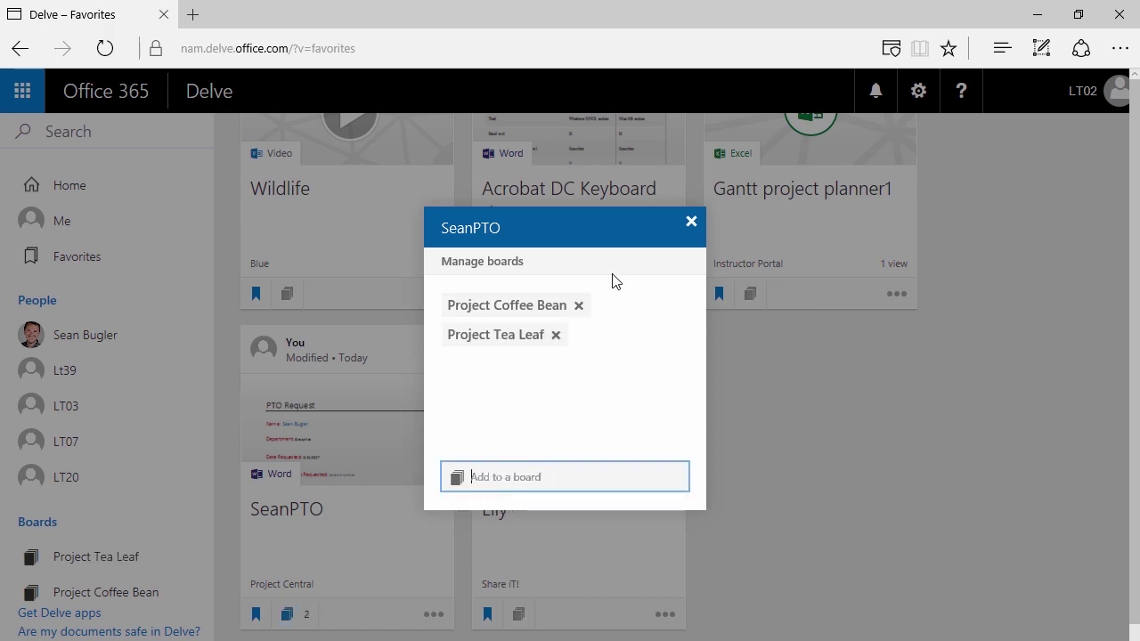
pyautogui.click(690, 222)
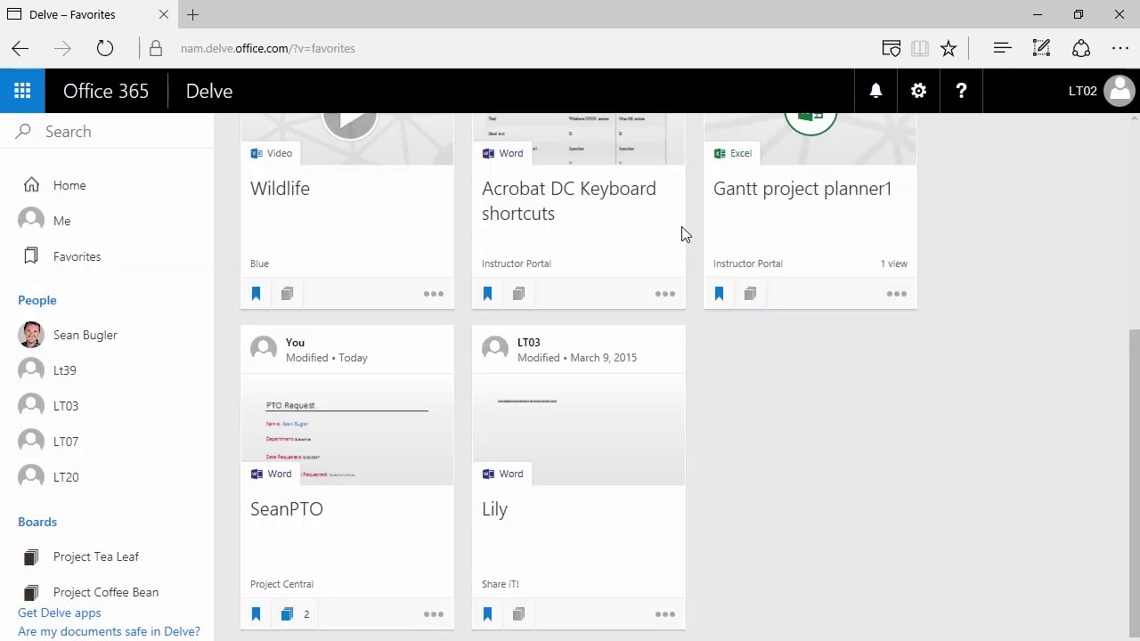
pyautogui.click(257, 614)
pyautogui.scroll(5, 524, 514)
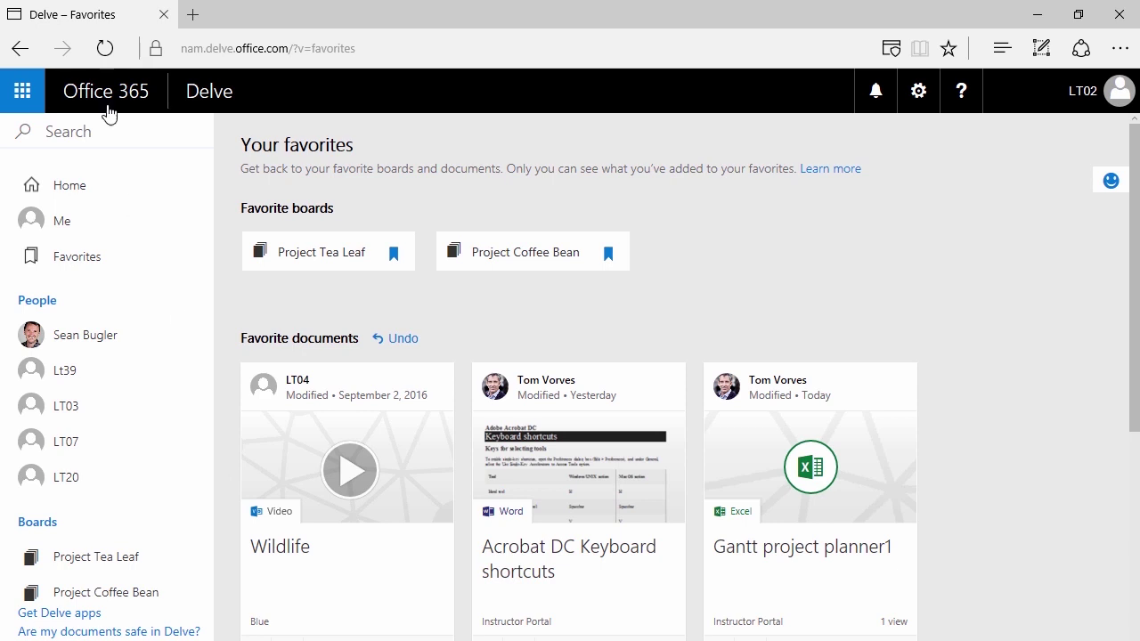
# - Remove the Project Coffee Bean board from favorites and return to the Favorites page
pyautogui.click(521, 253)
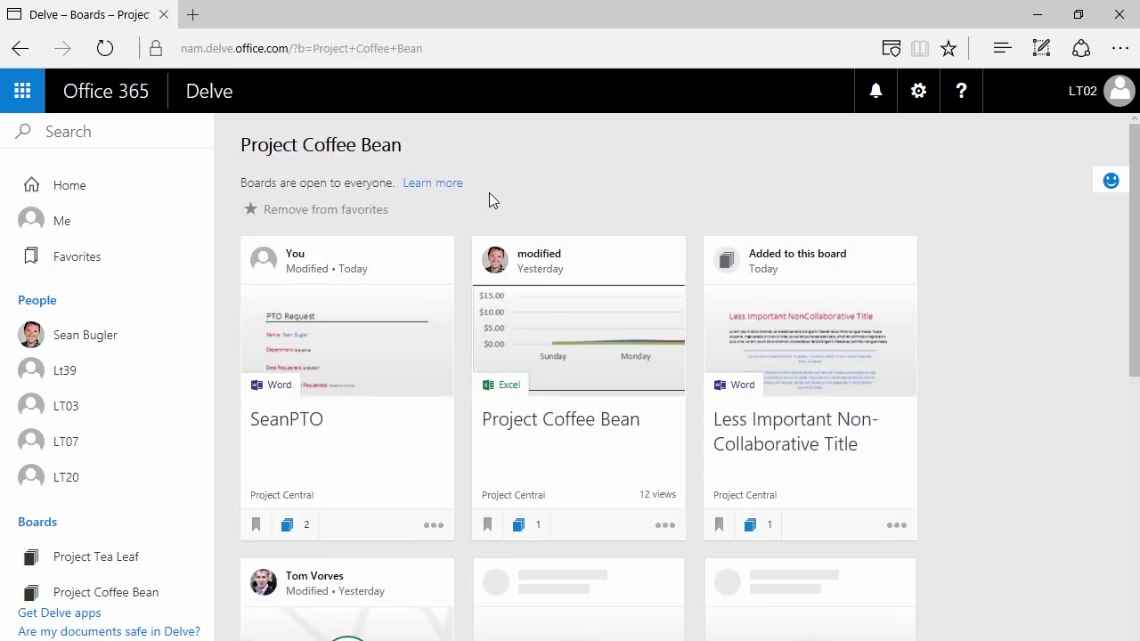
pyautogui.moveTo(450, 357)
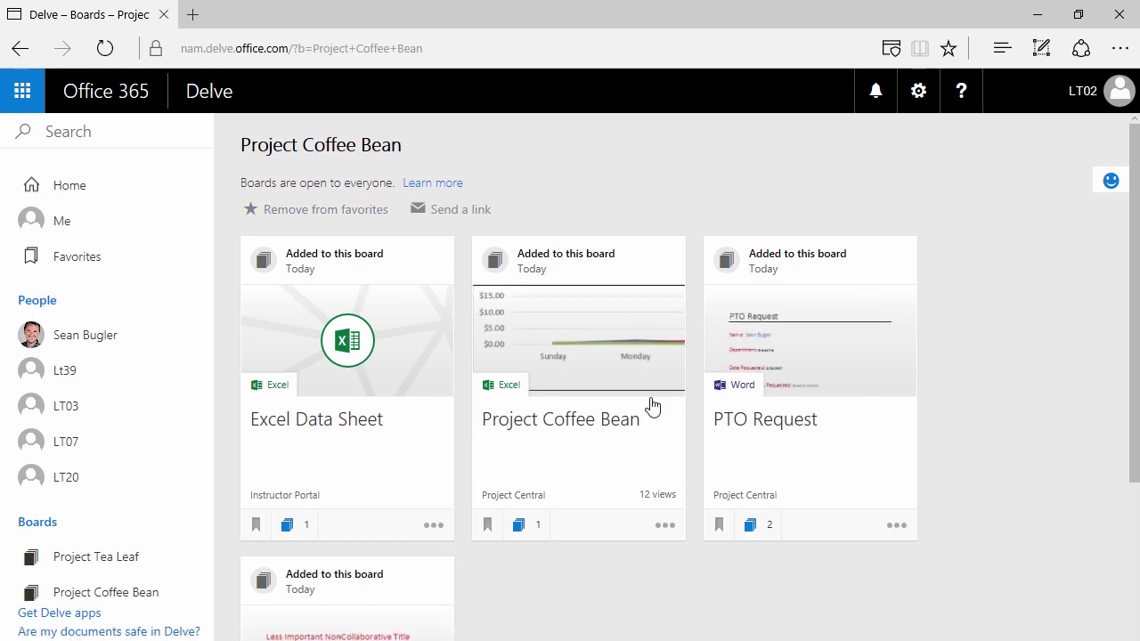
pyautogui.scroll(-1, 410, 492)
pyautogui.scroll(-2, 411, 492)
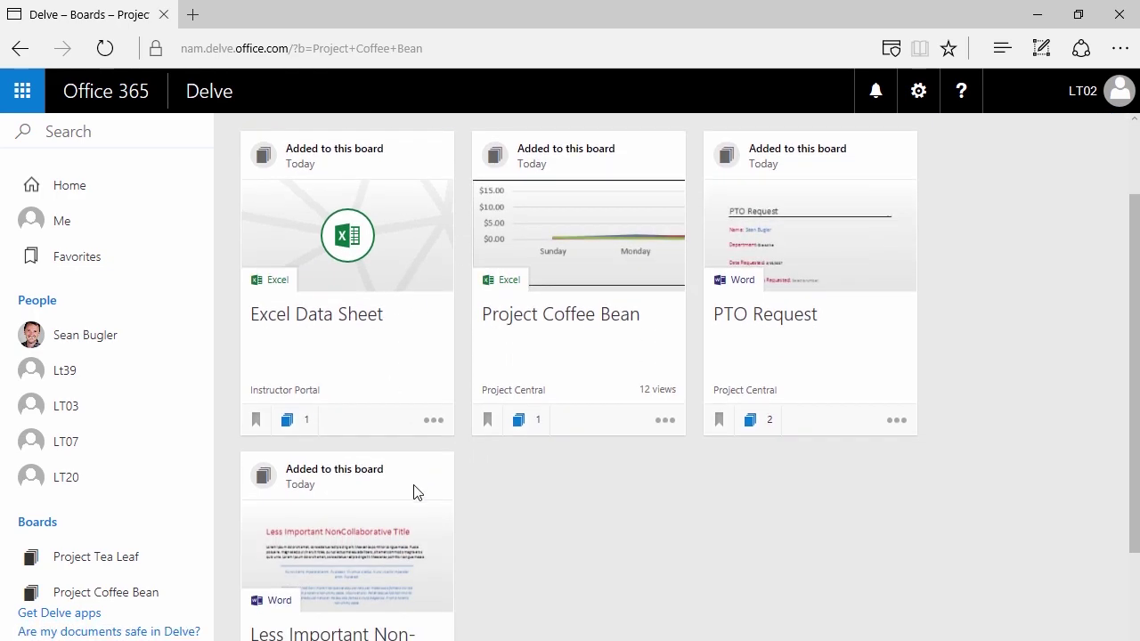
pyautogui.scroll(3, 419, 495)
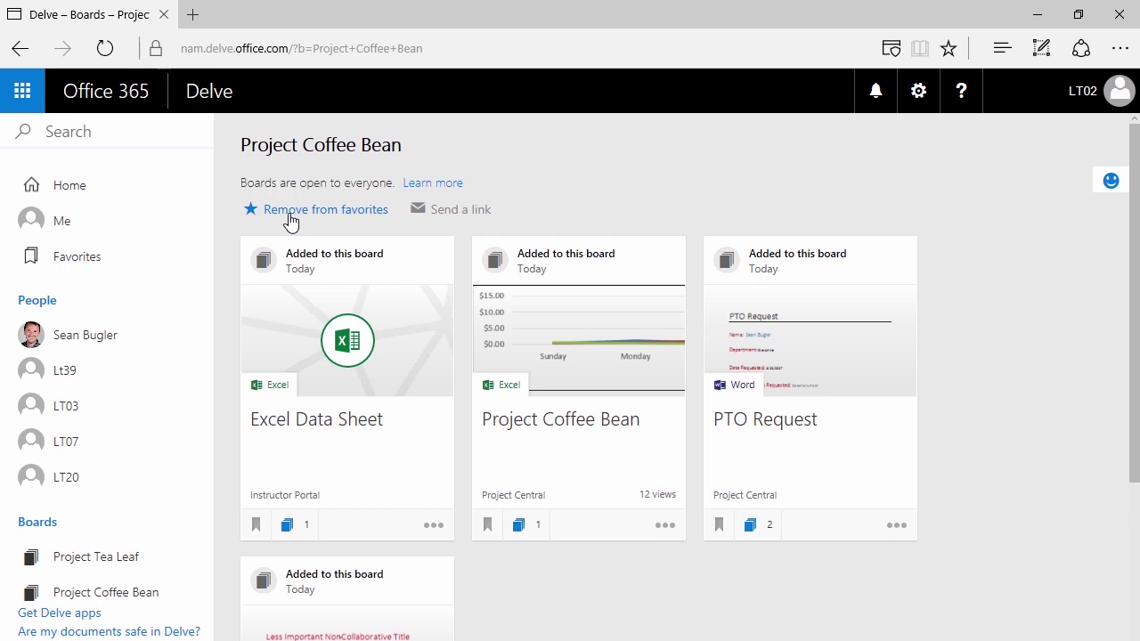
pyautogui.click(289, 214)
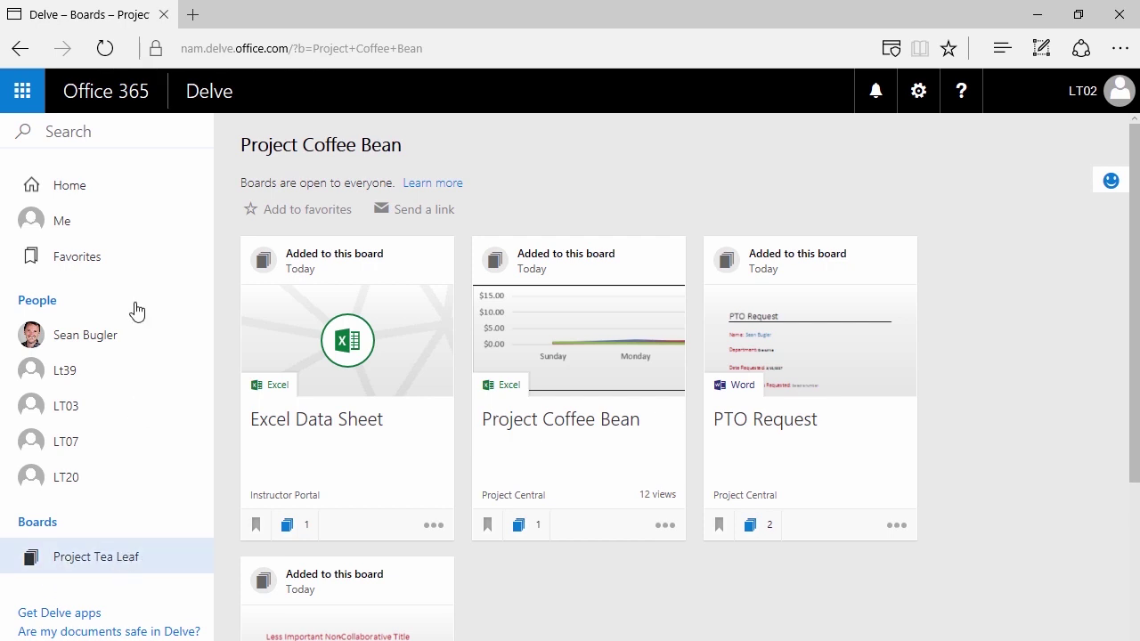
pyautogui.click(118, 256)
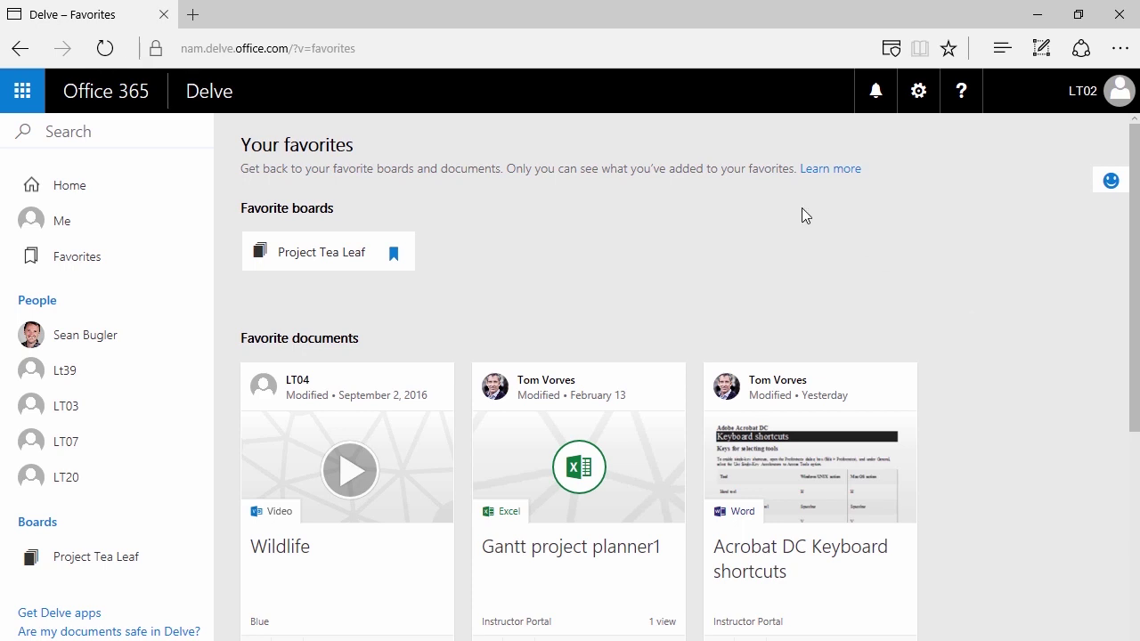
# - Search for 'Project Coffee Bean', open the board from the results, and re-add it to favorites
pyautogui.click(164, 131)
pyautogui.write('P')
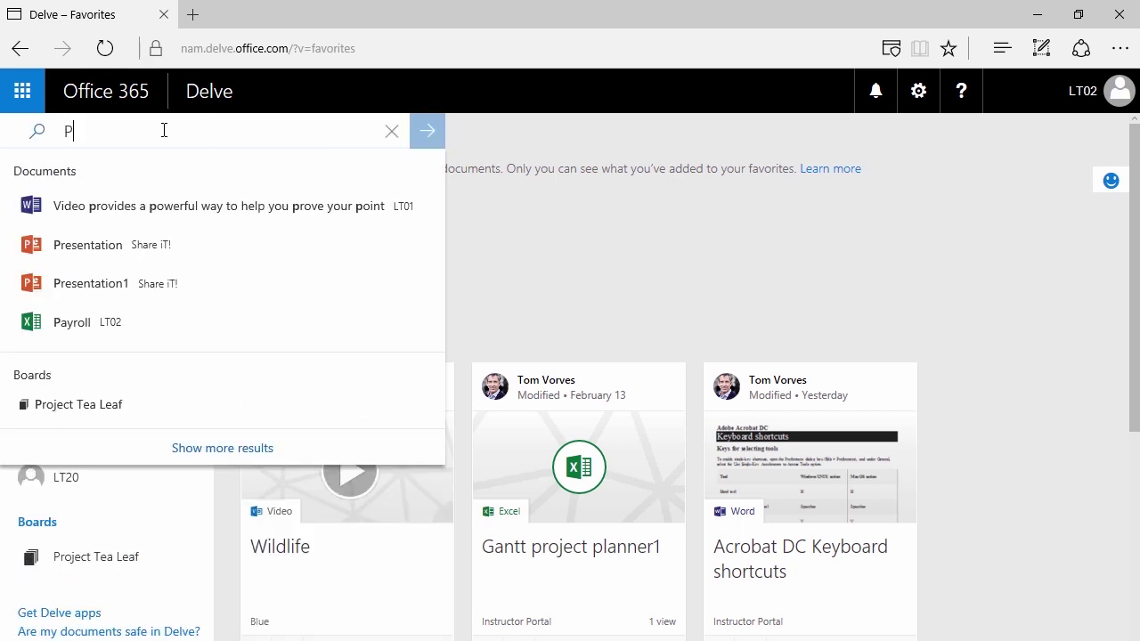
pyautogui.write('roject Coffee Bean')
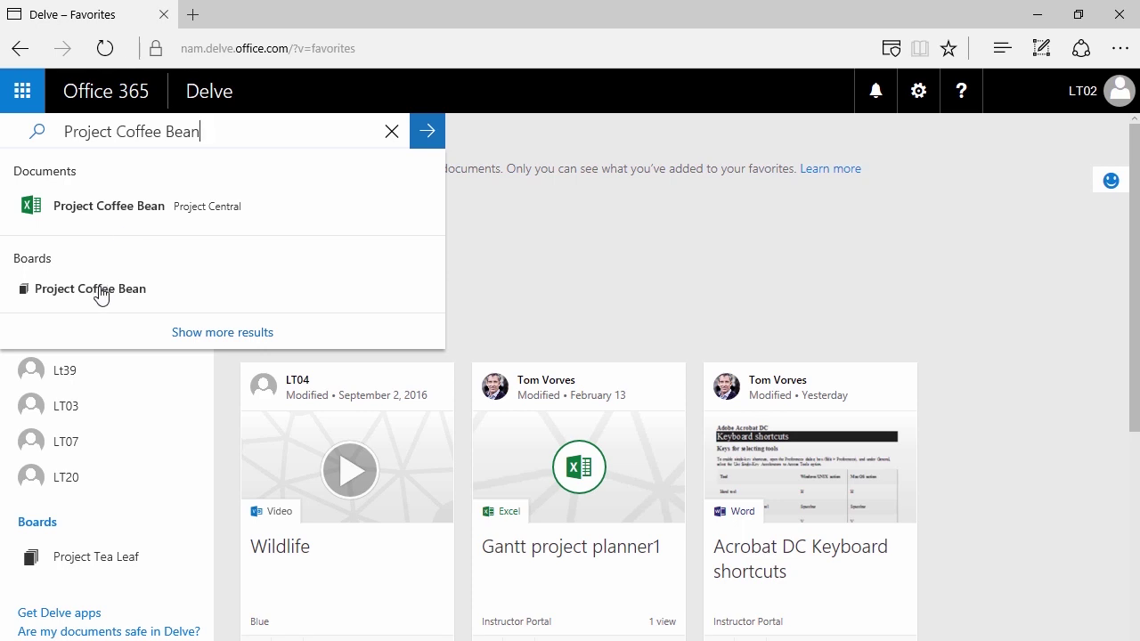
pyautogui.click(215, 333)
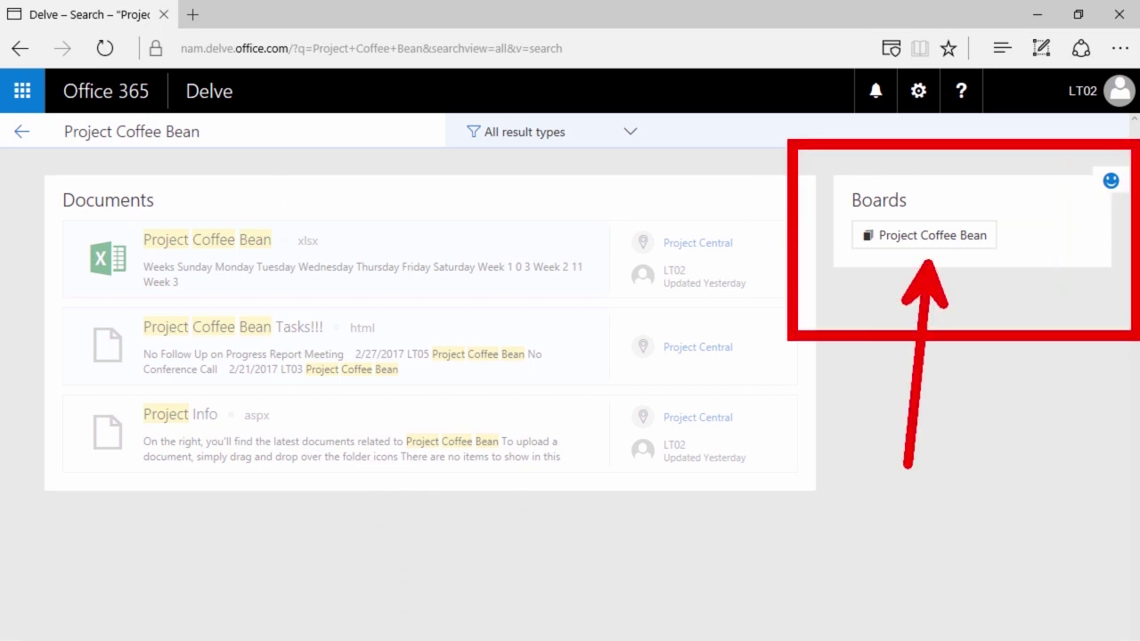
pyautogui.click(939, 242)
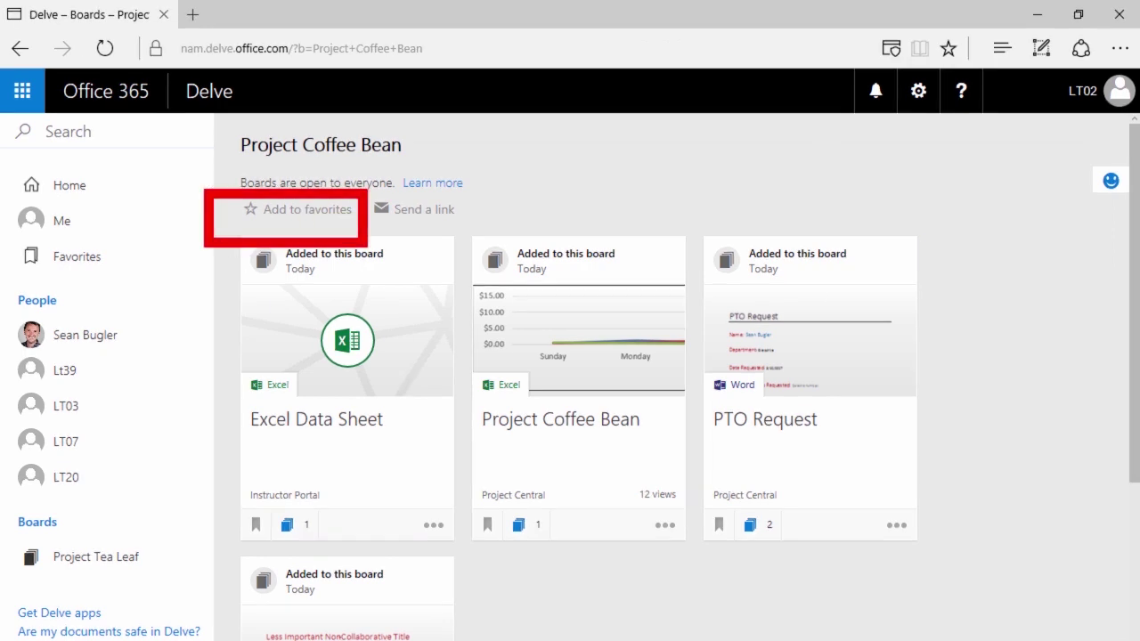
pyautogui.click(306, 218)
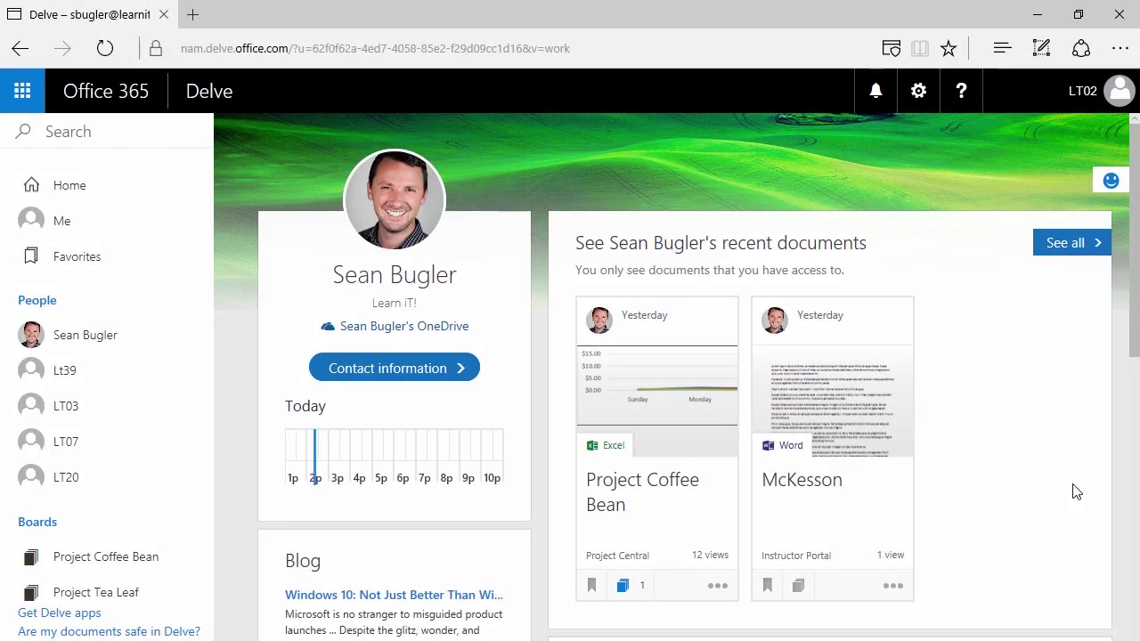
# - Scroll the colleague's profile down to their Blog card with its two recent posts
pyautogui.scroll(-1, 397, 379)
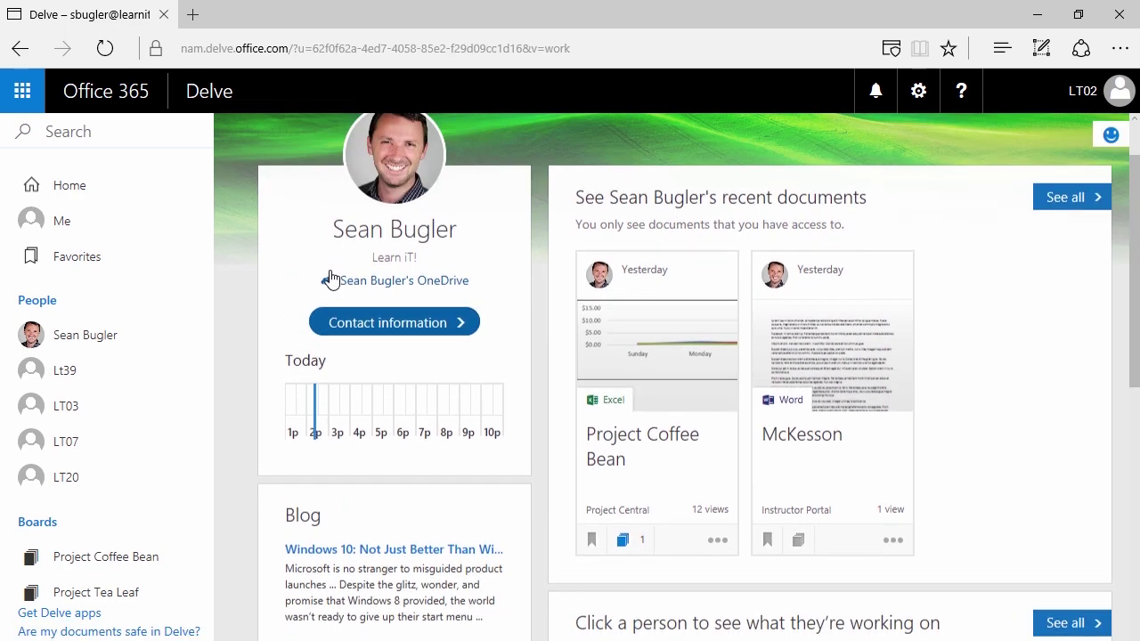
pyautogui.scroll(1, 327, 267)
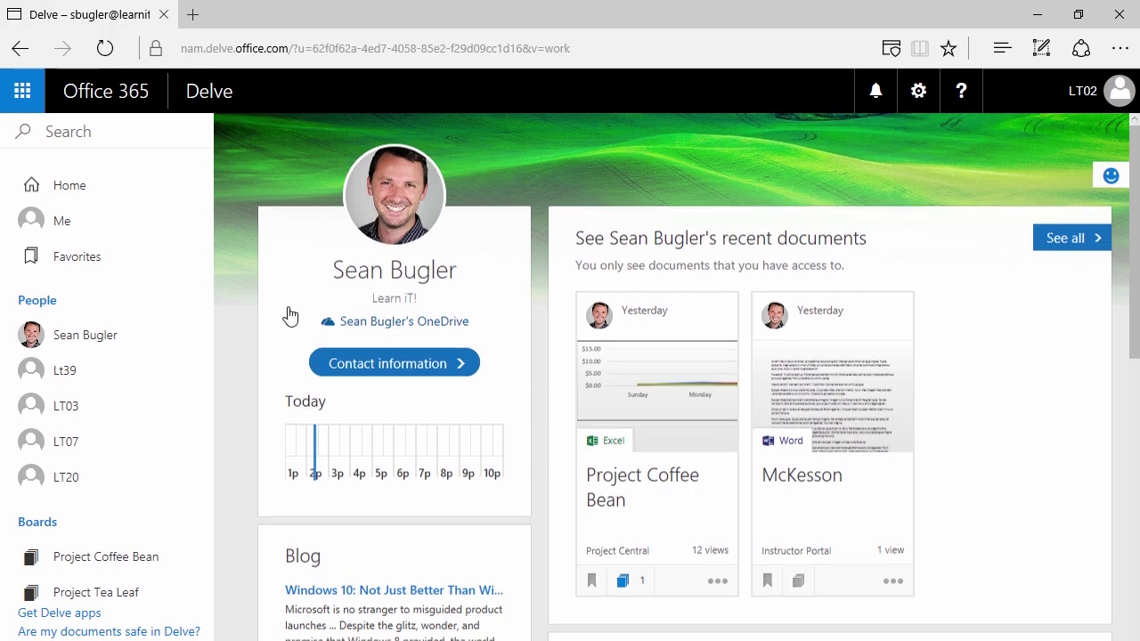
pyautogui.scroll(-4, 308, 433)
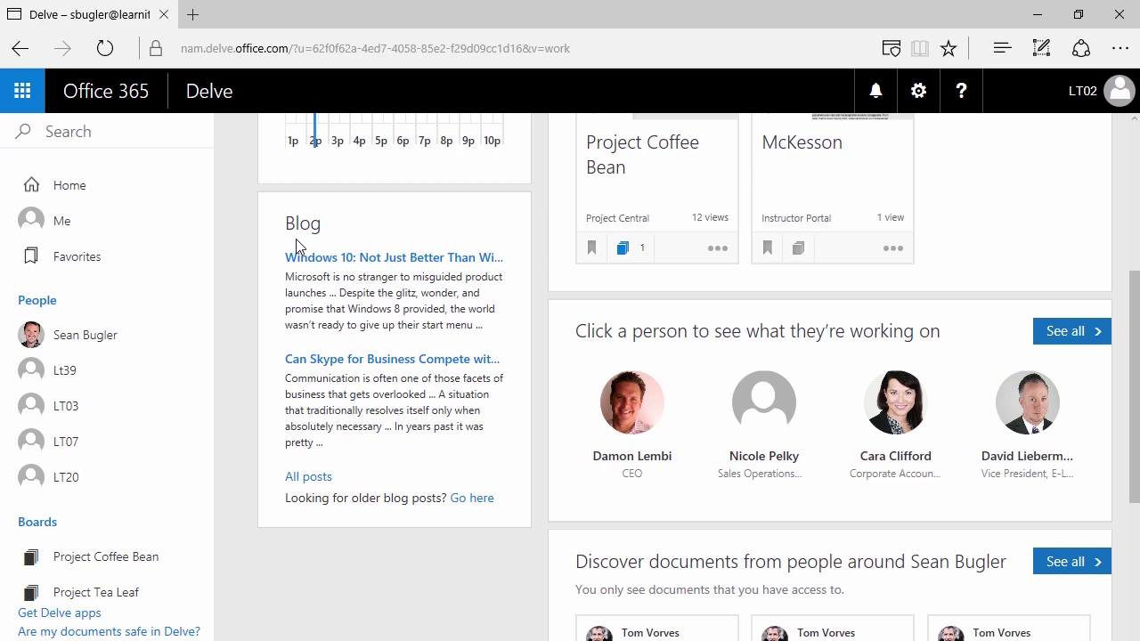
# - View the colleague's blog posts, then return to Delve and show your own LT02 profile
pyautogui.click(312, 479)
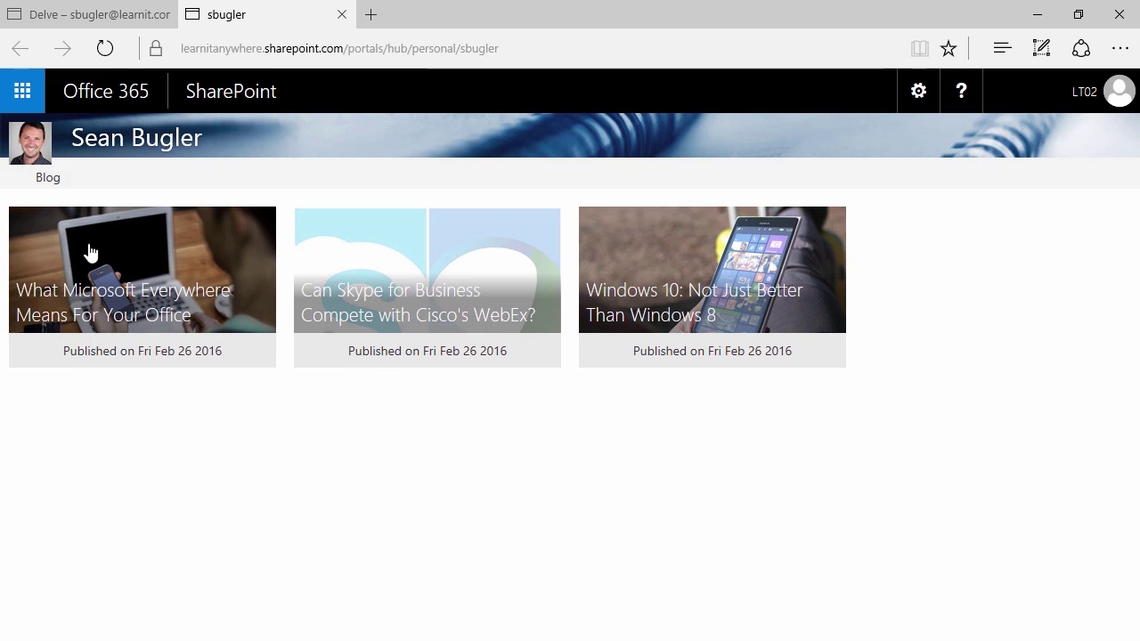
pyautogui.click(48, 20)
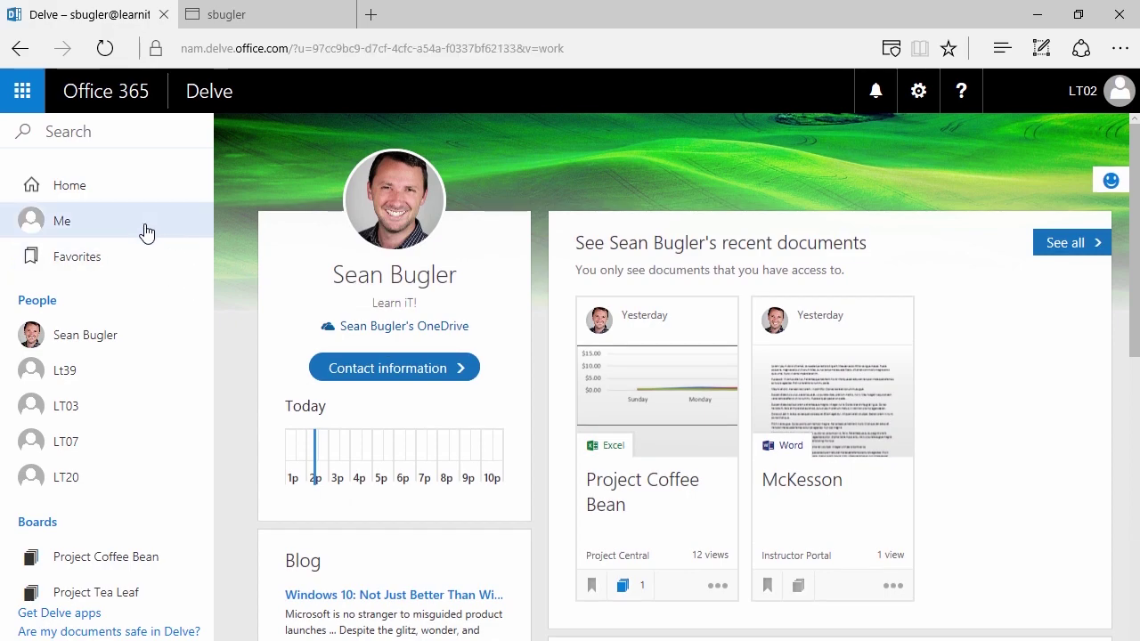
pyautogui.click(147, 232)
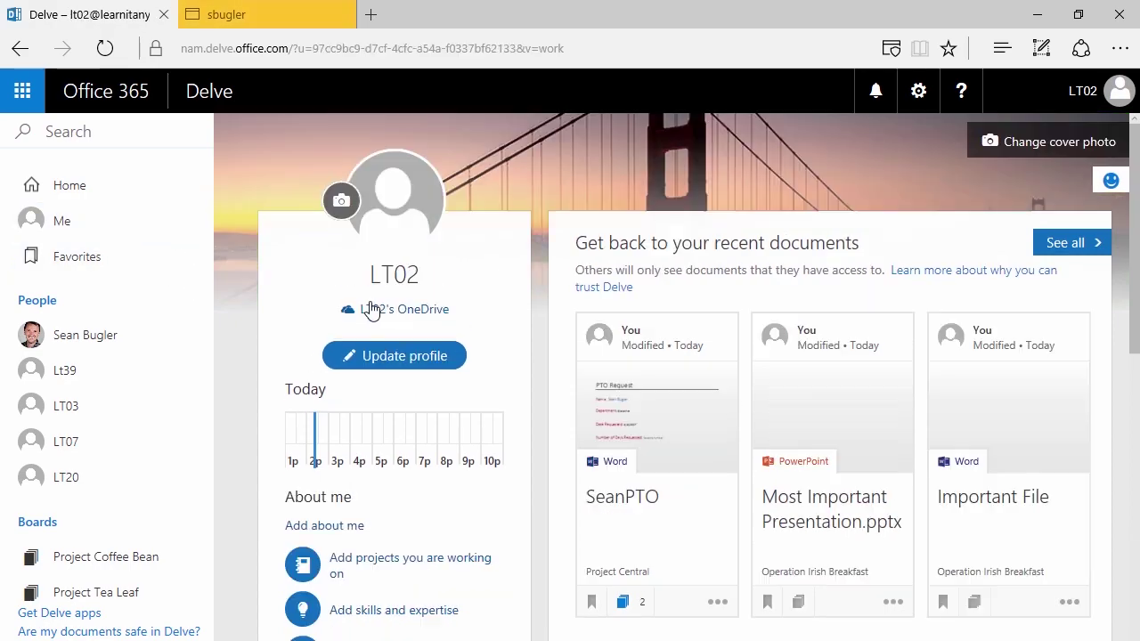
# - Close the colleague's blog tab and scroll your profile down to the empty Blog card
pyautogui.click(341, 14)
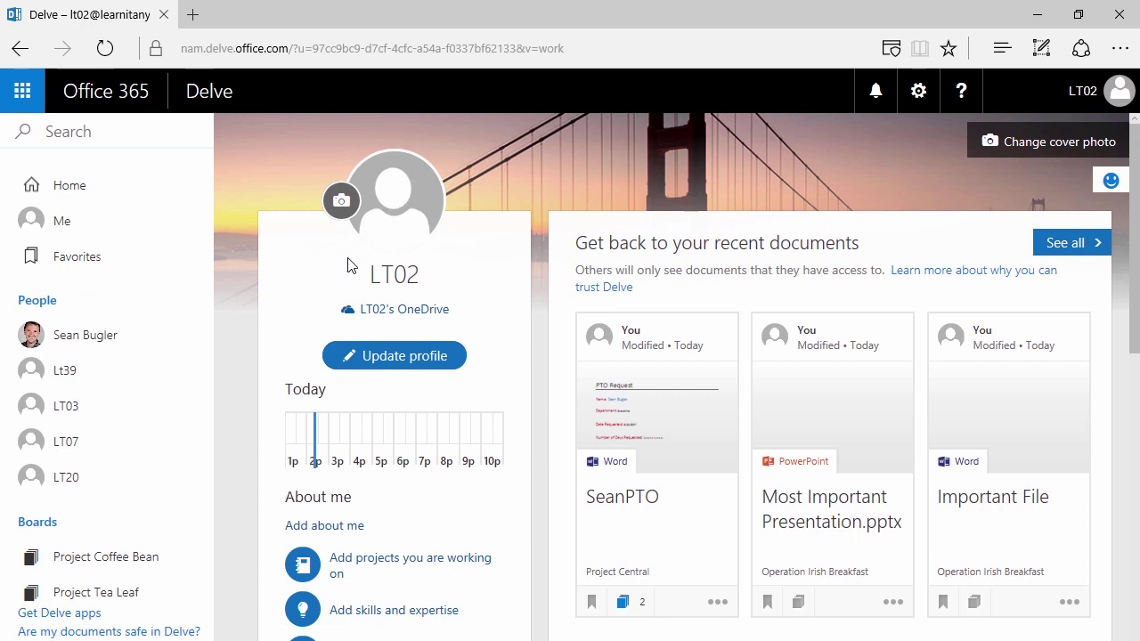
pyautogui.scroll(-2, 318, 247)
pyautogui.scroll(-3, 276, 242)
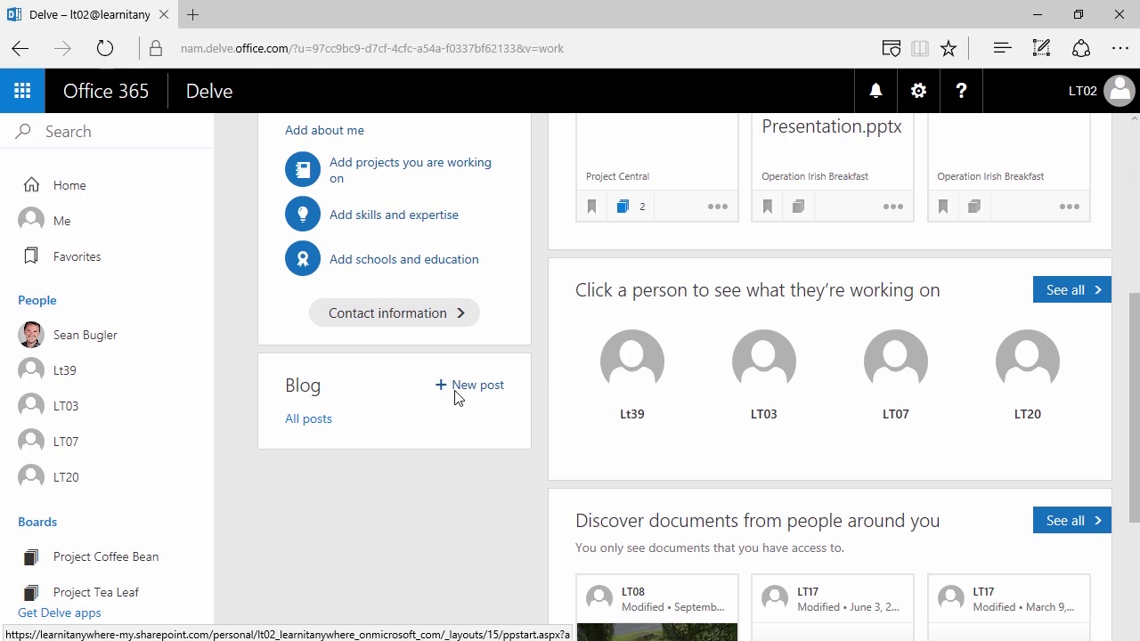
# - Start a new blog post and bring up its cover image source picker
pyautogui.click(456, 391)
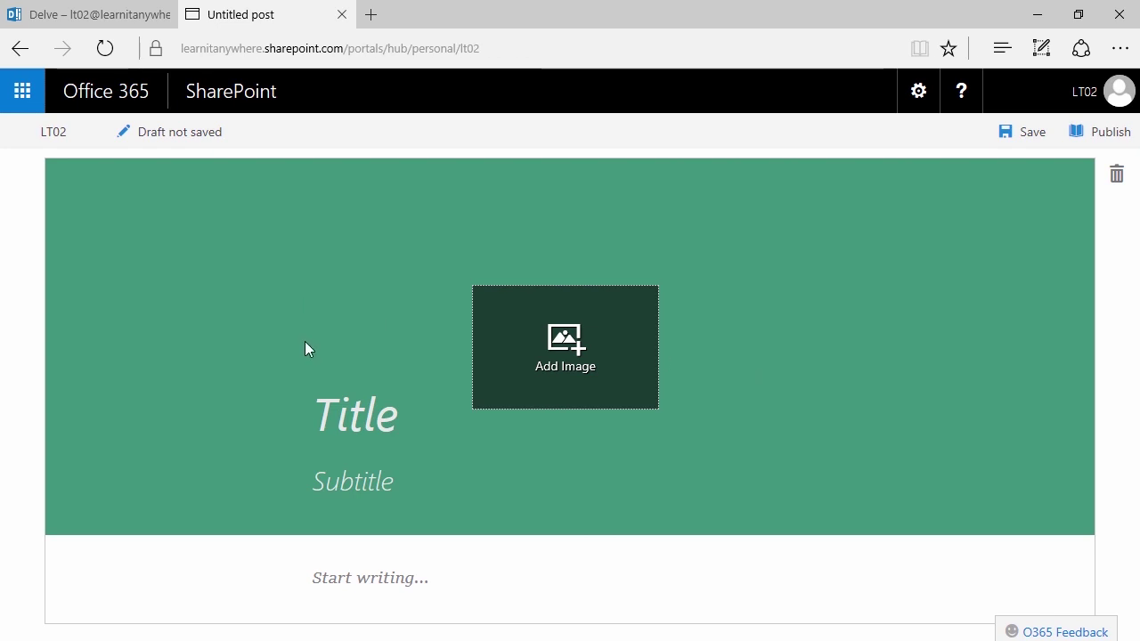
pyautogui.click(571, 352)
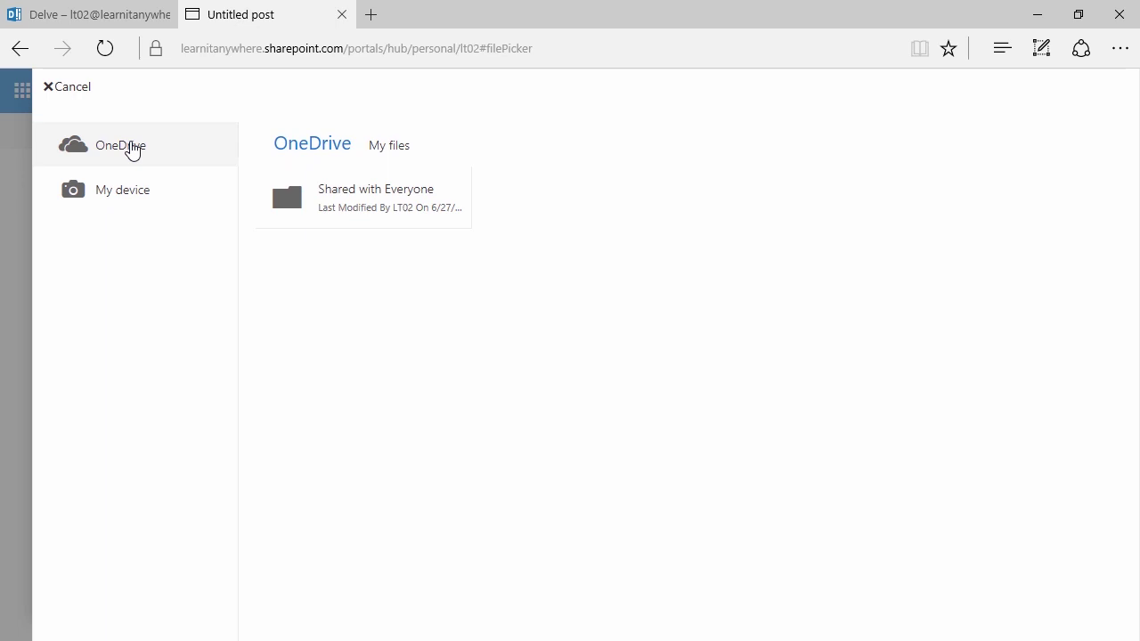
# - Upload project-image from the Desktop as the post's cover image
pyautogui.click(124, 196)
pyautogui.click(194, 145)
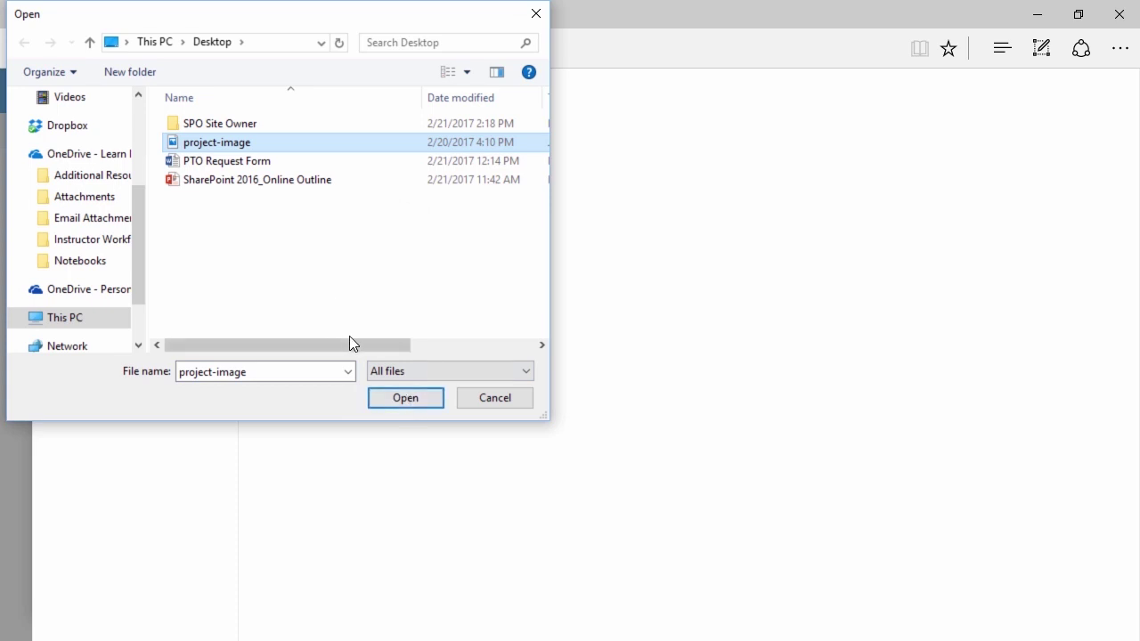
pyautogui.moveTo(376, 340); pyautogui.dragTo(499, 343)
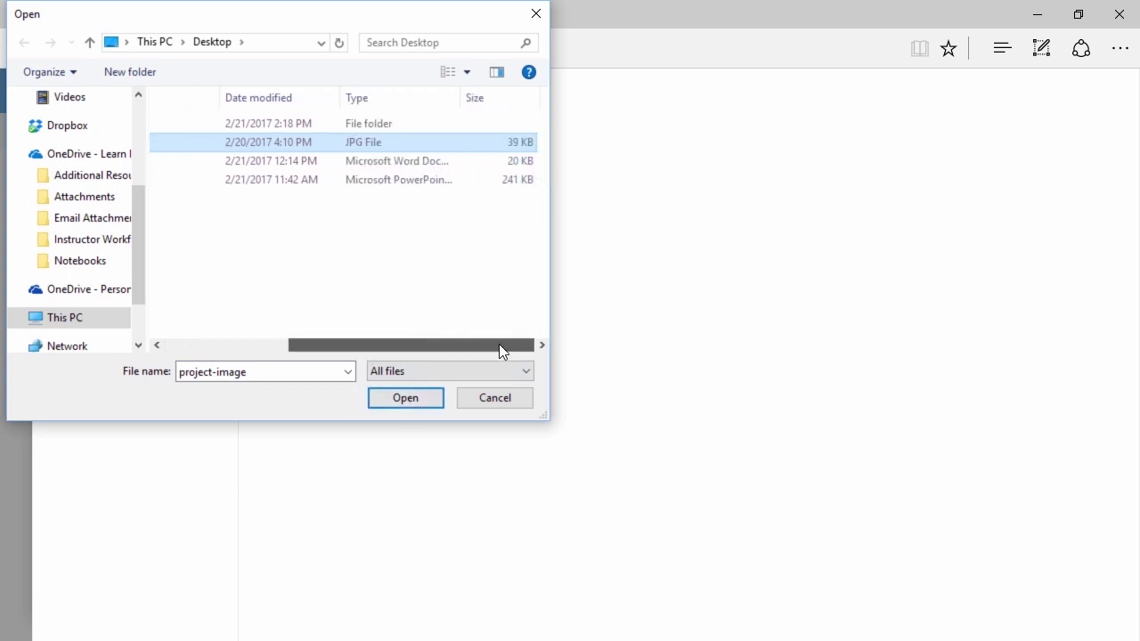
pyautogui.click(422, 397)
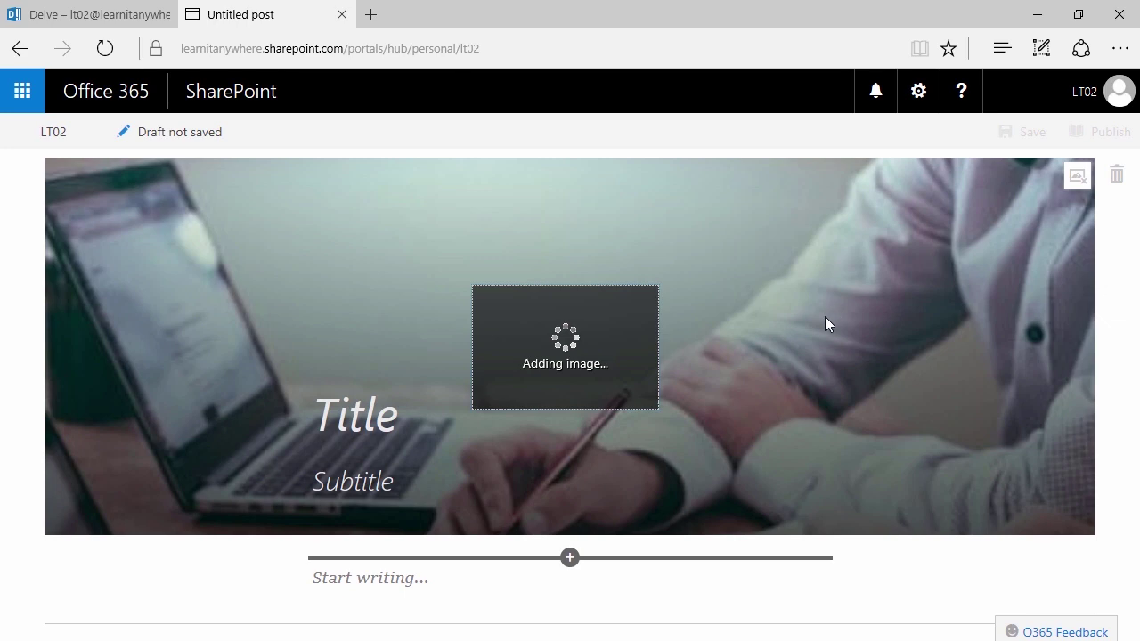
# - Give the post the title 'Sprint 1' and the subtitle 'Challenges and Successes'
pyautogui.click(354, 426)
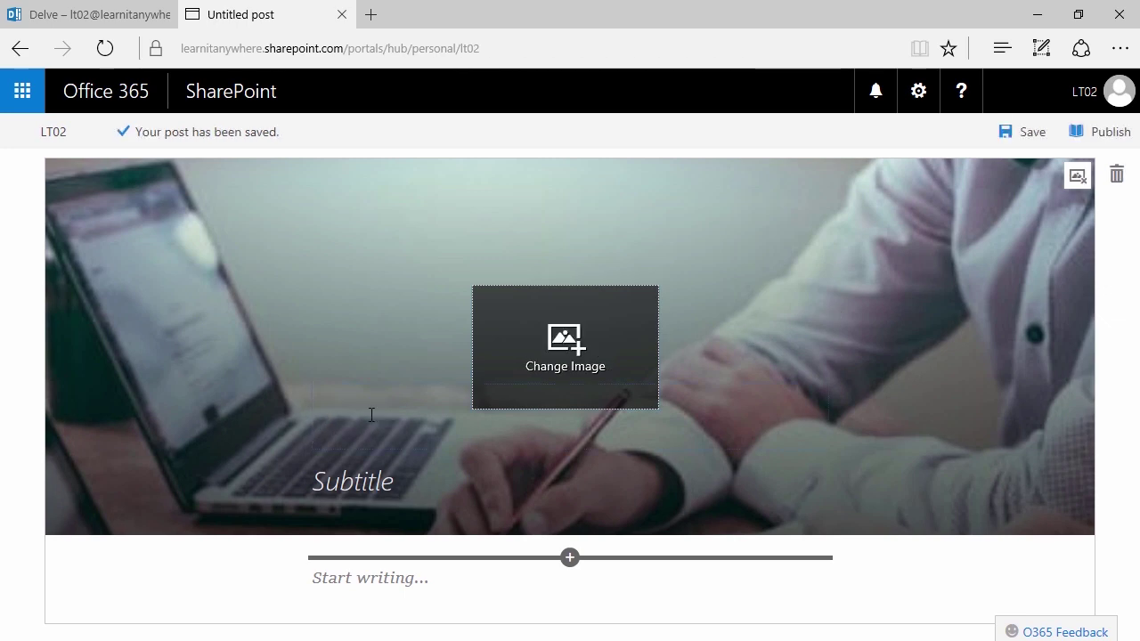
pyautogui.write('Sprint 1')
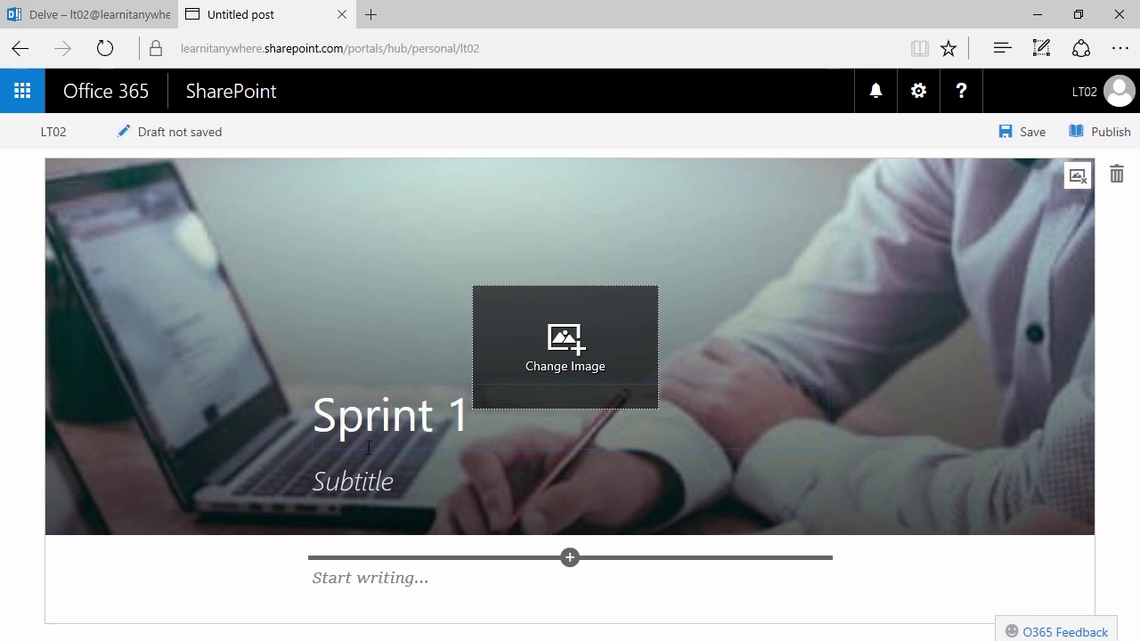
pyautogui.click(366, 486)
pyautogui.write('C')
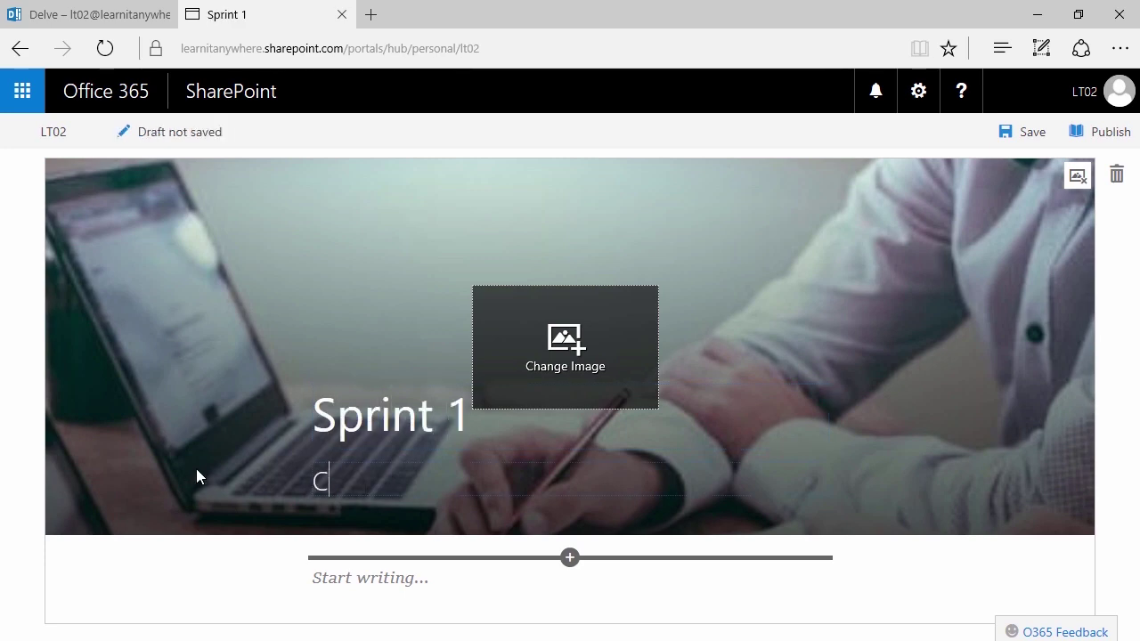
pyautogui.write('hallenges and ')
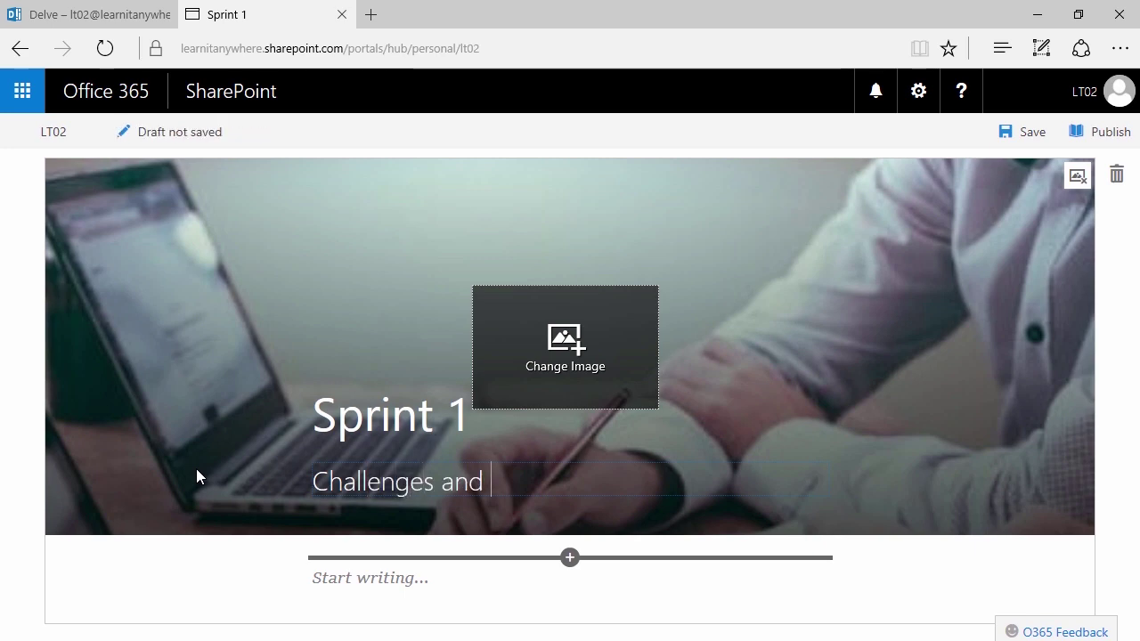
pyautogui.write('Successes')
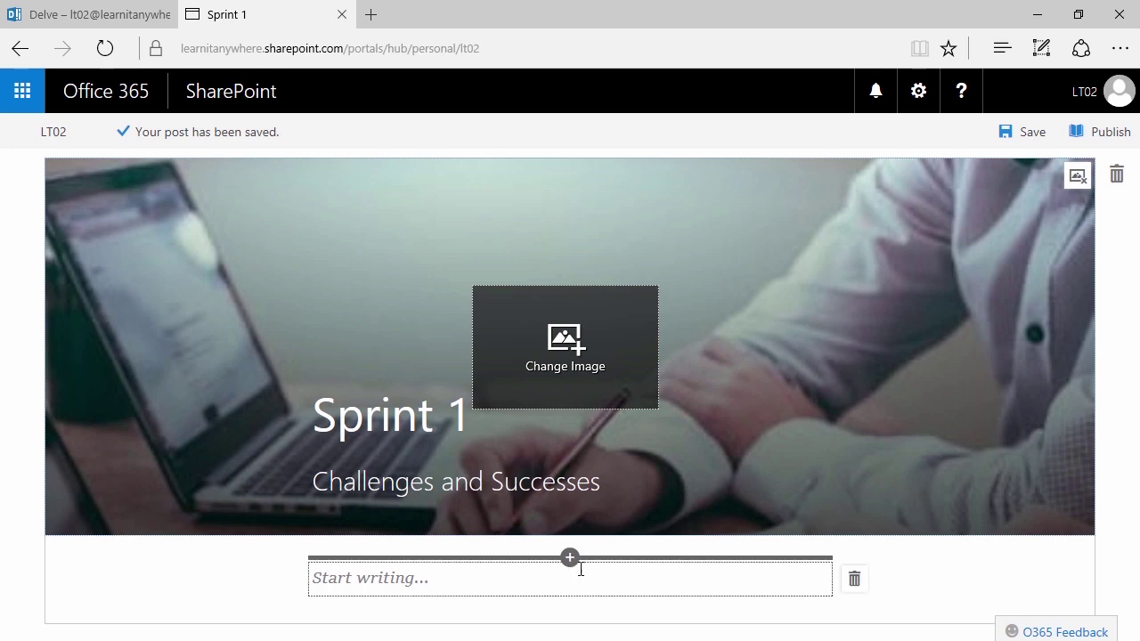
# - Leave the Sprint 1 post's body paragraph empty and save the post as a draft
pyautogui.click(570, 559)
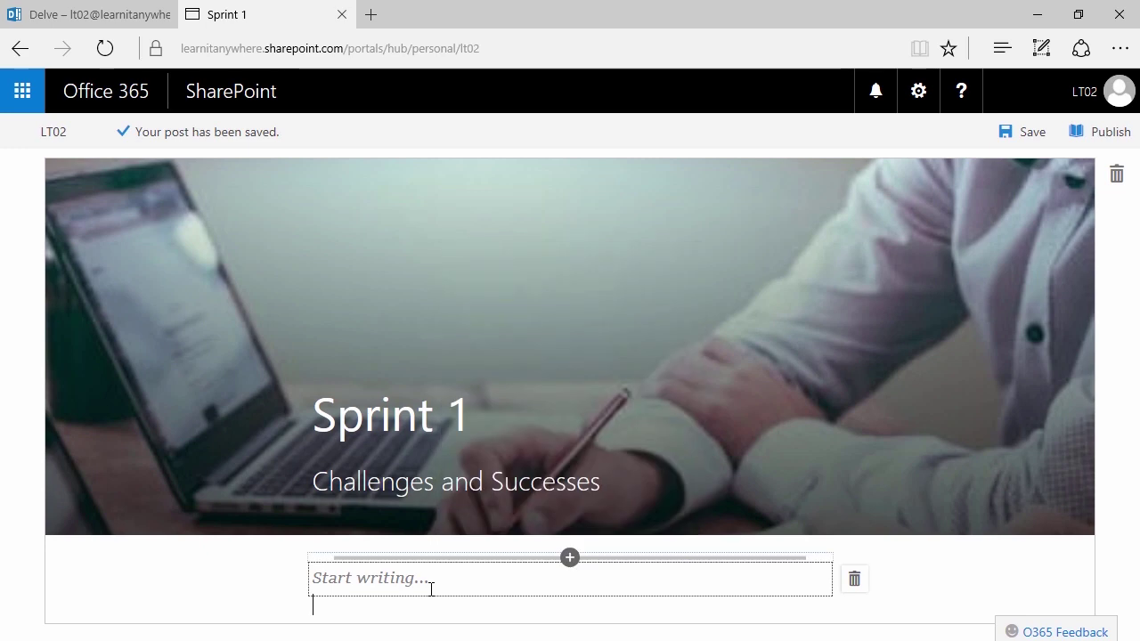
pyautogui.click(430, 588)
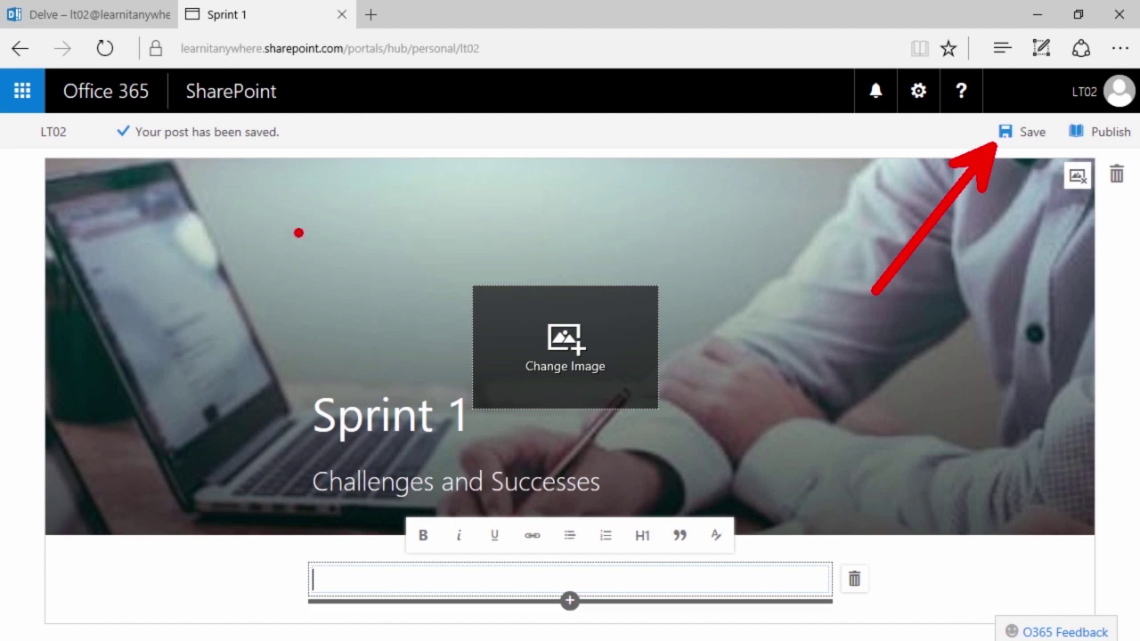
pyautogui.click(365, 307)
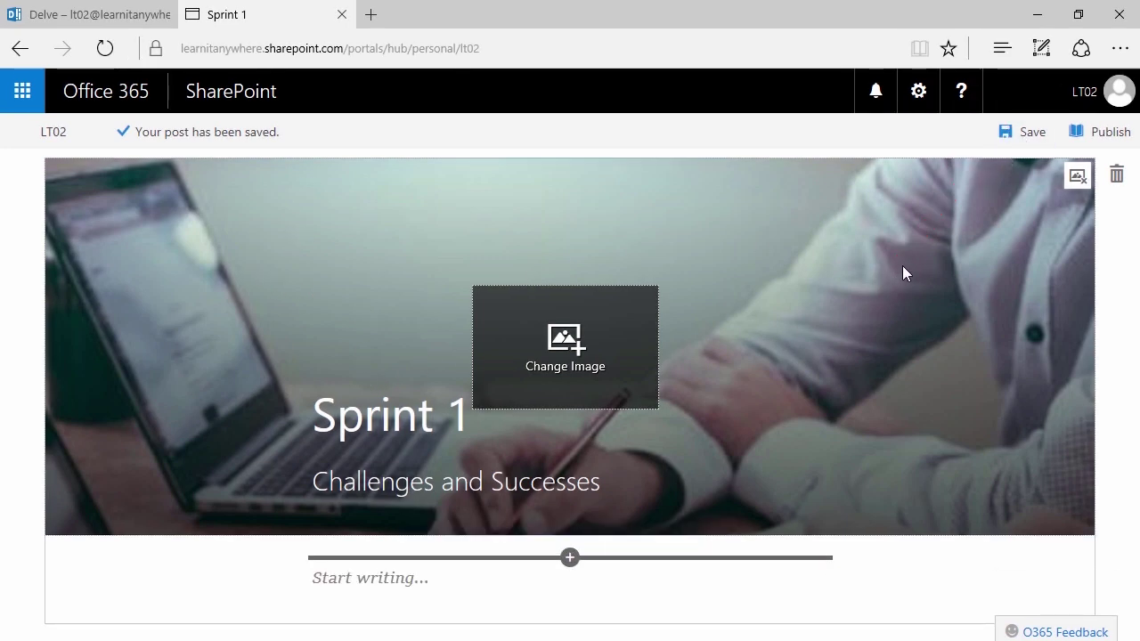
pyautogui.click(1024, 135)
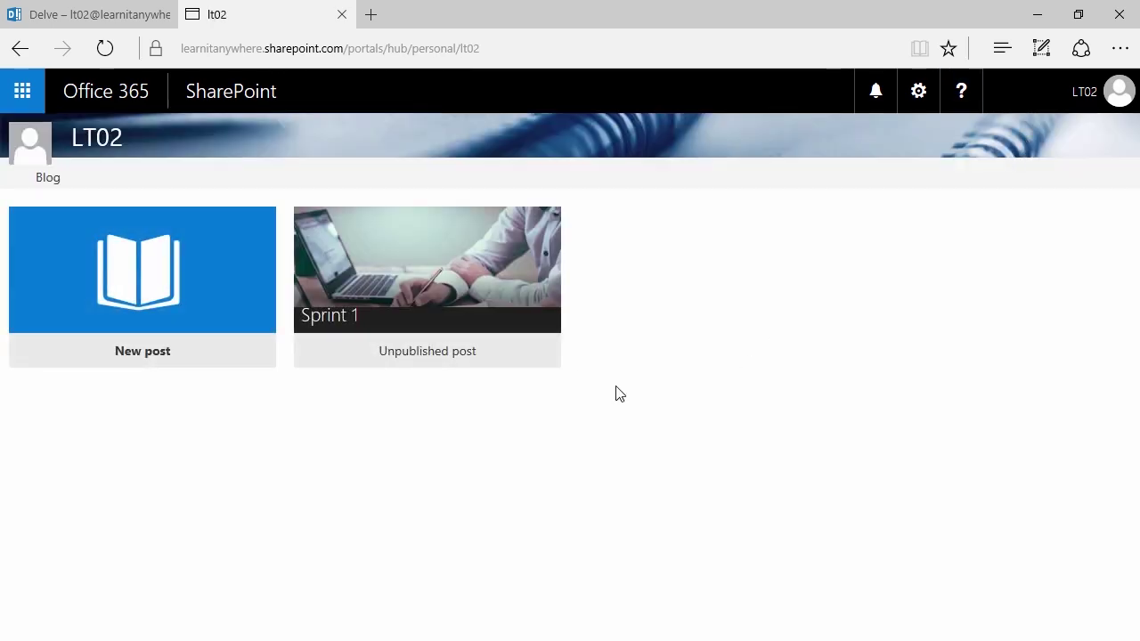
# - Publish the Sprint 1 draft, then return to your own Delve profile through About me
pyautogui.click(420, 296)
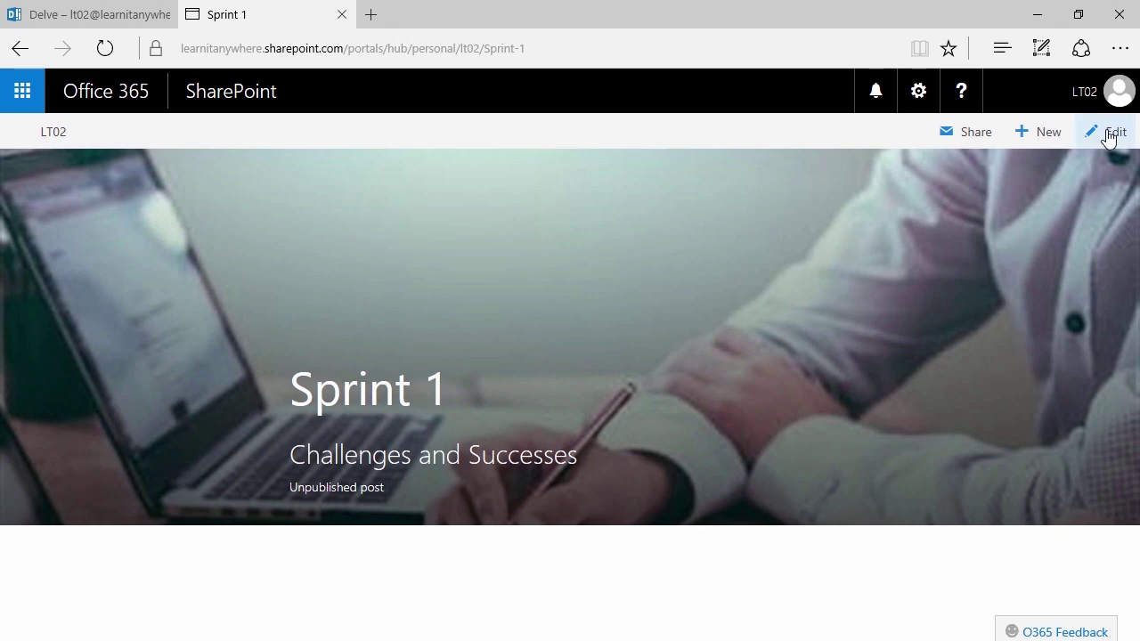
pyautogui.click(1108, 140)
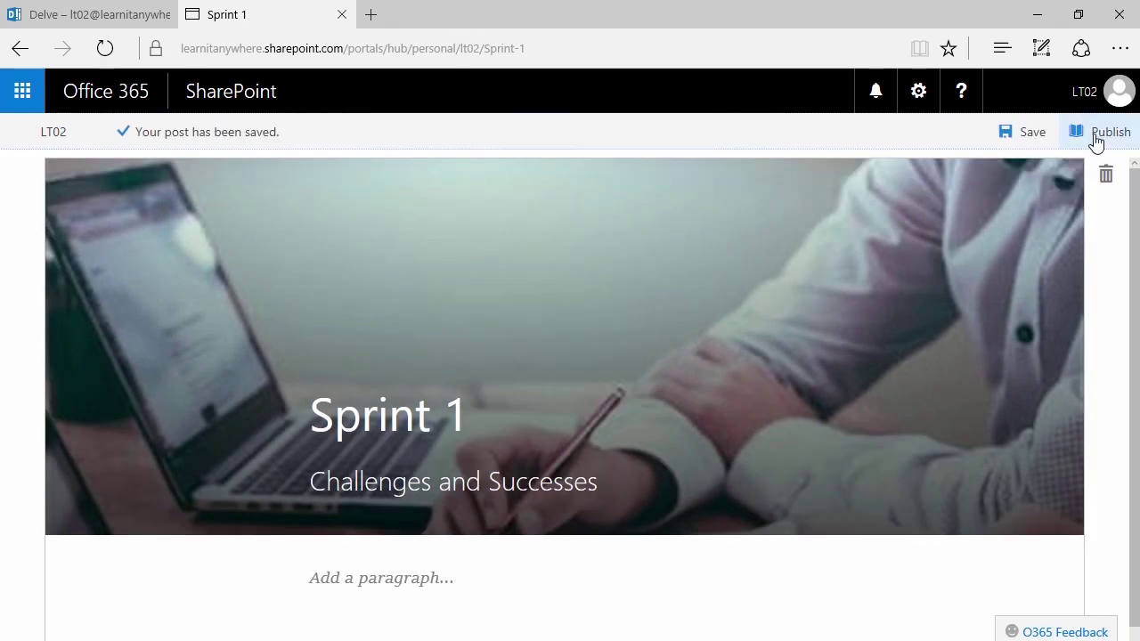
pyautogui.click(1095, 142)
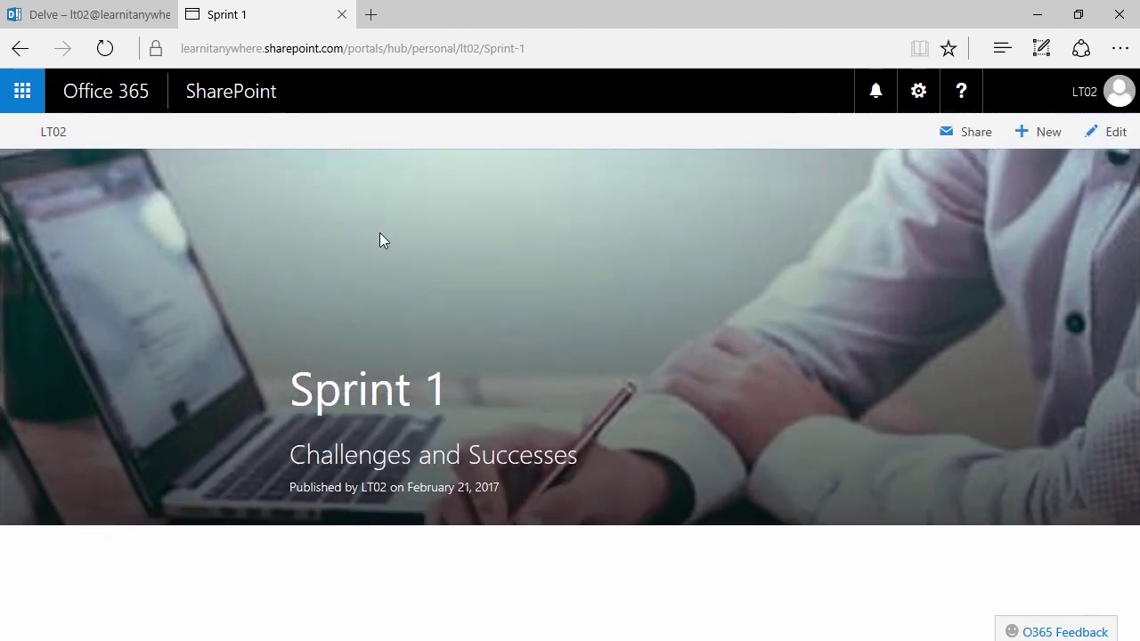
pyautogui.click(1059, 105)
pyautogui.click(922, 301)
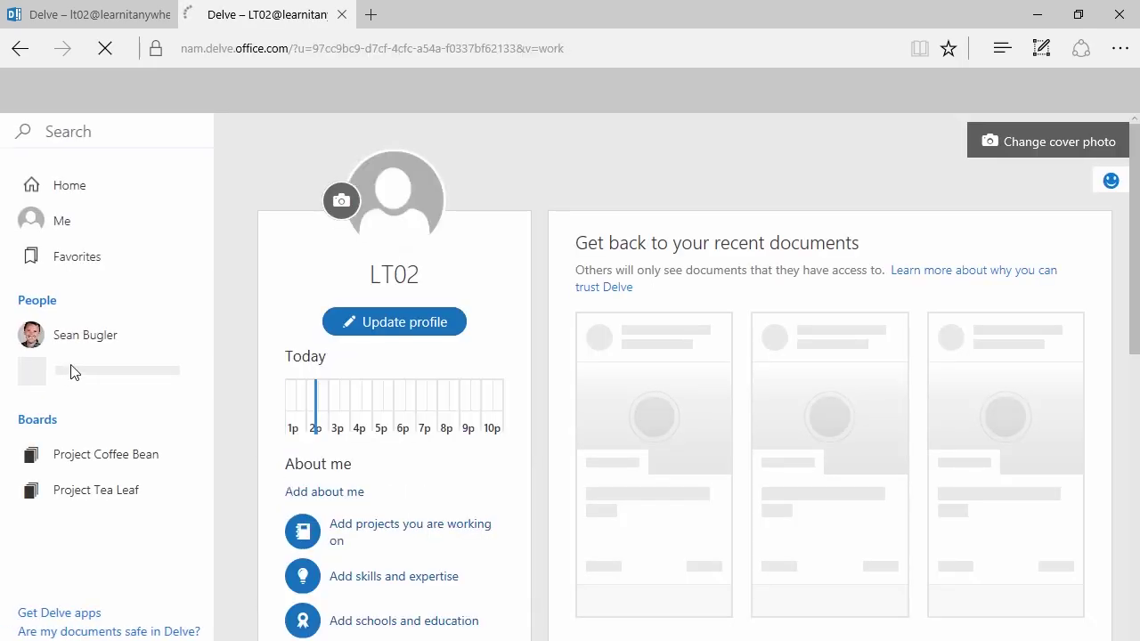
pyautogui.scroll(-5, 394, 377)
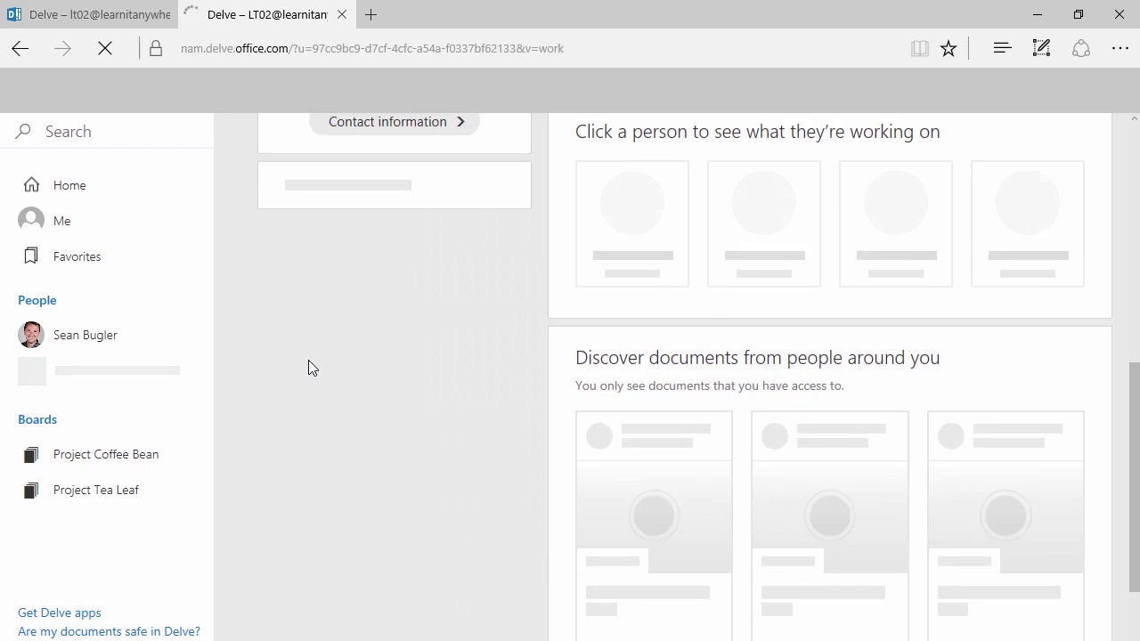
pyautogui.scroll(2, 308, 360)
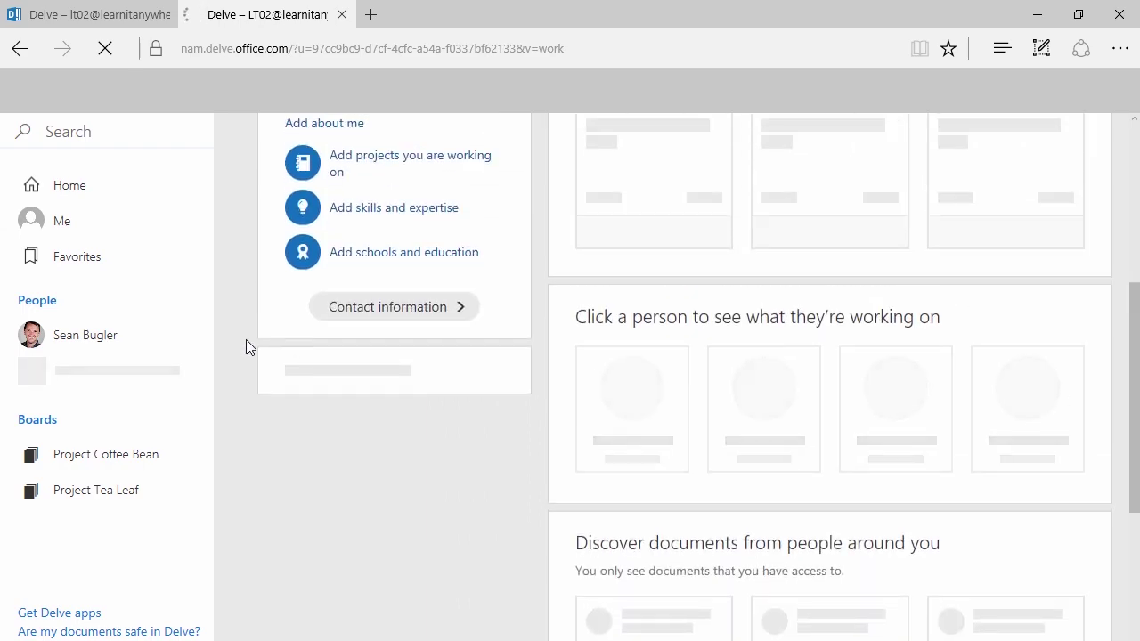
pyautogui.scroll(5, 249, 347)
pyautogui.scroll(-4, 233, 296)
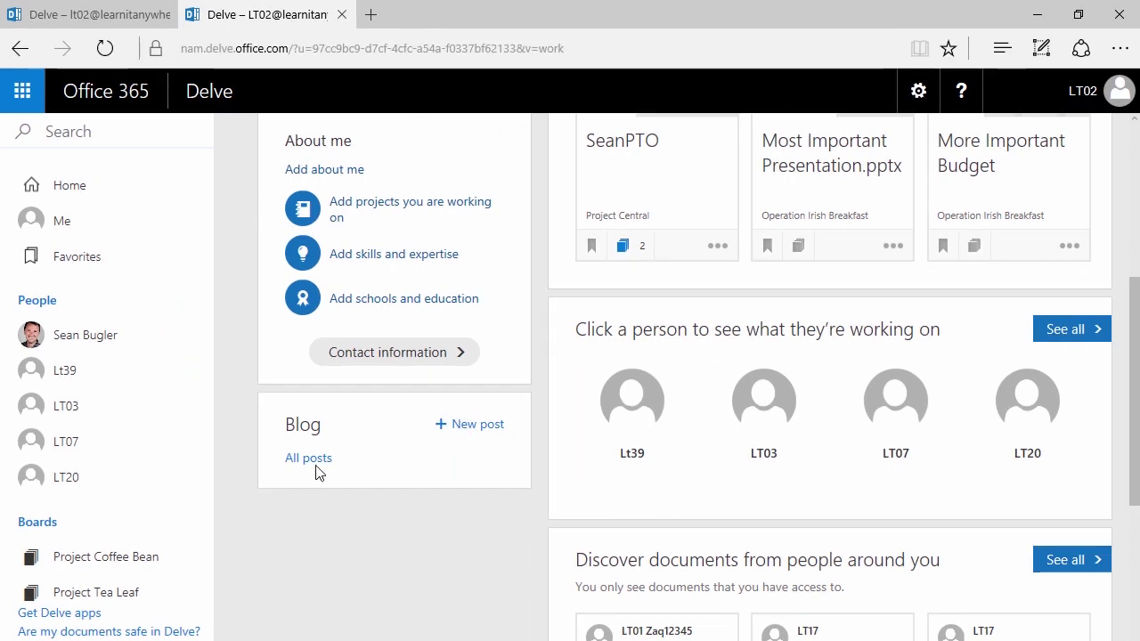
pyautogui.scroll(5, 319, 469)
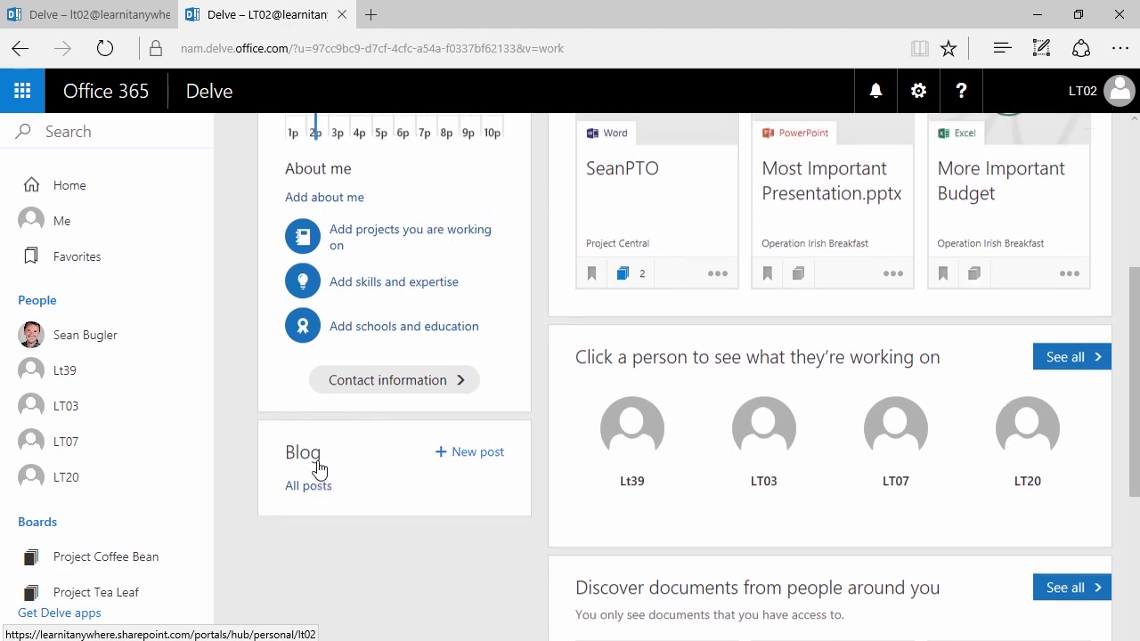